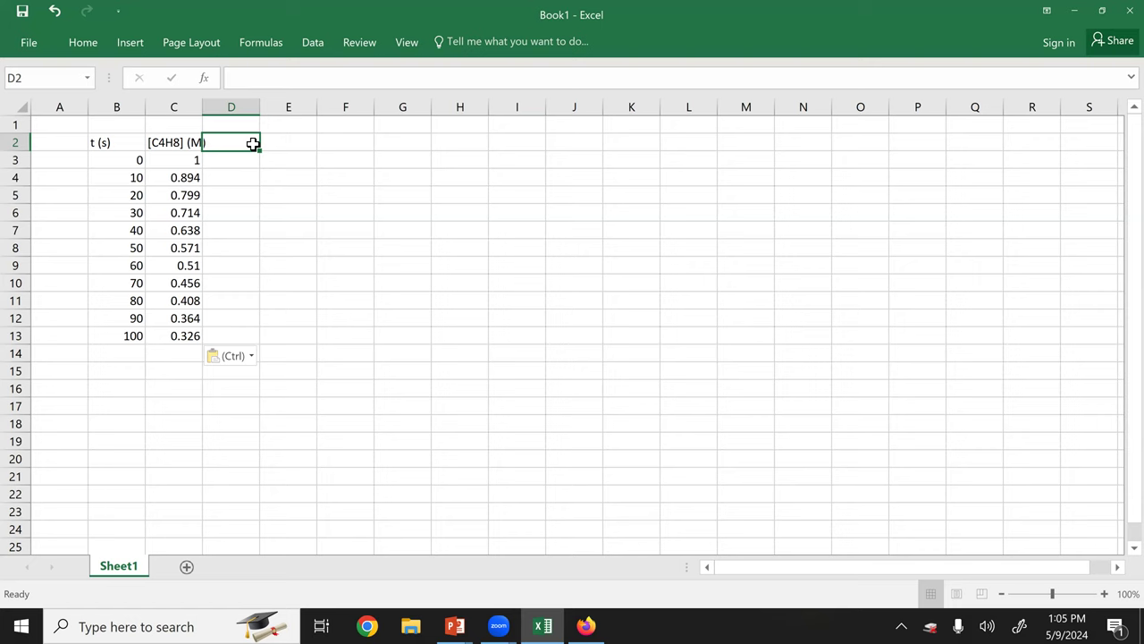
# Enter the column headers ln(A) in D2 and 1/[A] in E2
pyautogui.write('lnb')
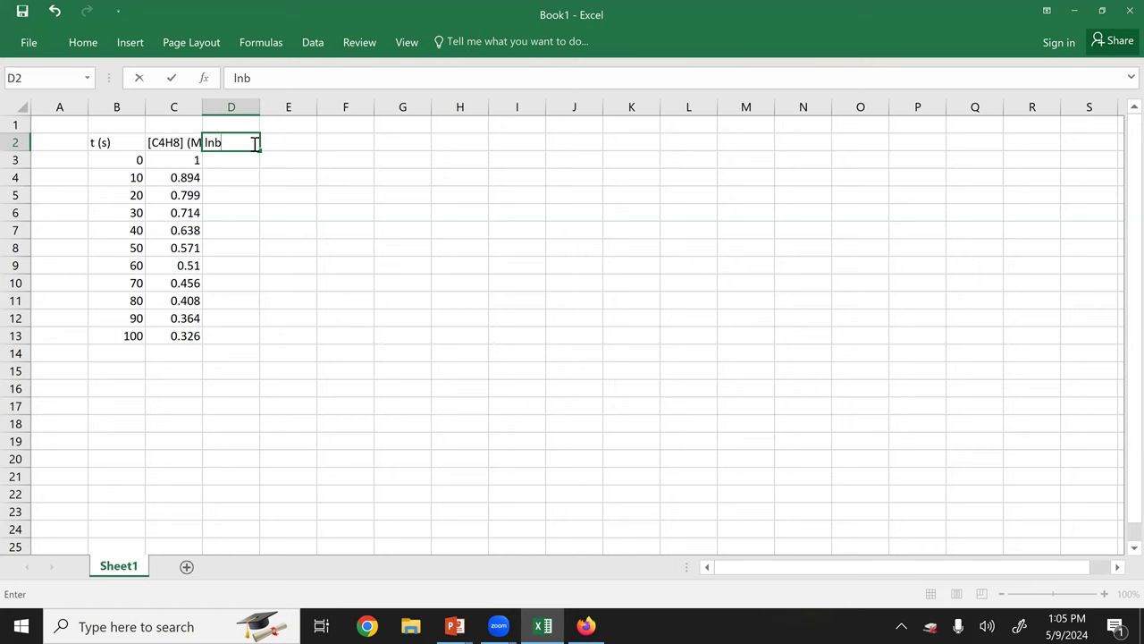
pyautogui.press('BackSpace')
pyautogui.write('(A)')
pyautogui.press('Return')
pyautogui.press('Right')
pyautogui.press('Up')
pyautogui.write('1/')
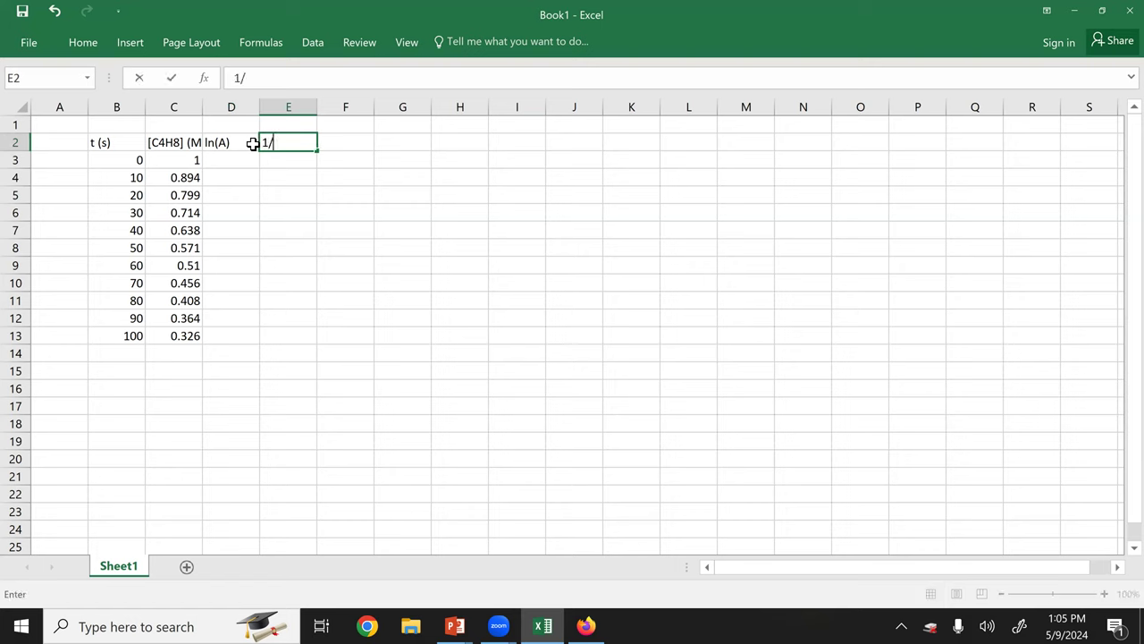
pyautogui.write('[A]')
pyautogui.press('Return')
# Enter the natural logarithm formula =LN(C3) in cell D3
pyautogui.press('Left')
pyautogui.write('=')
pyautogui.press('Up')
pyautogui.press('Left')
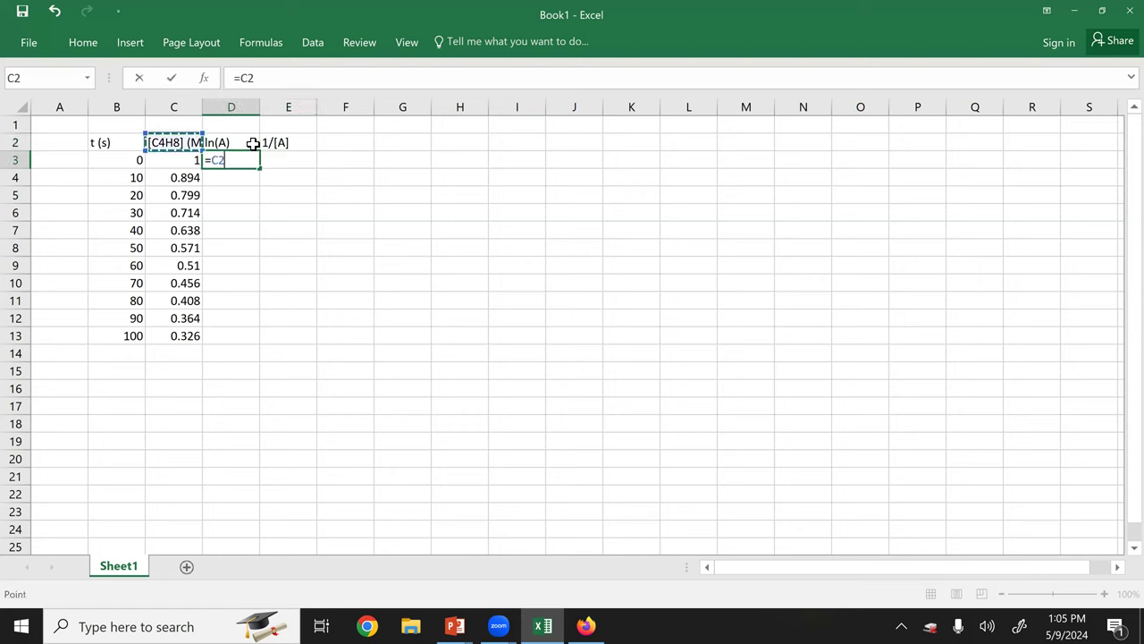
pyautogui.press('Right')
pyautogui.press('BackSpace')
pyautogui.press('BackSpace')
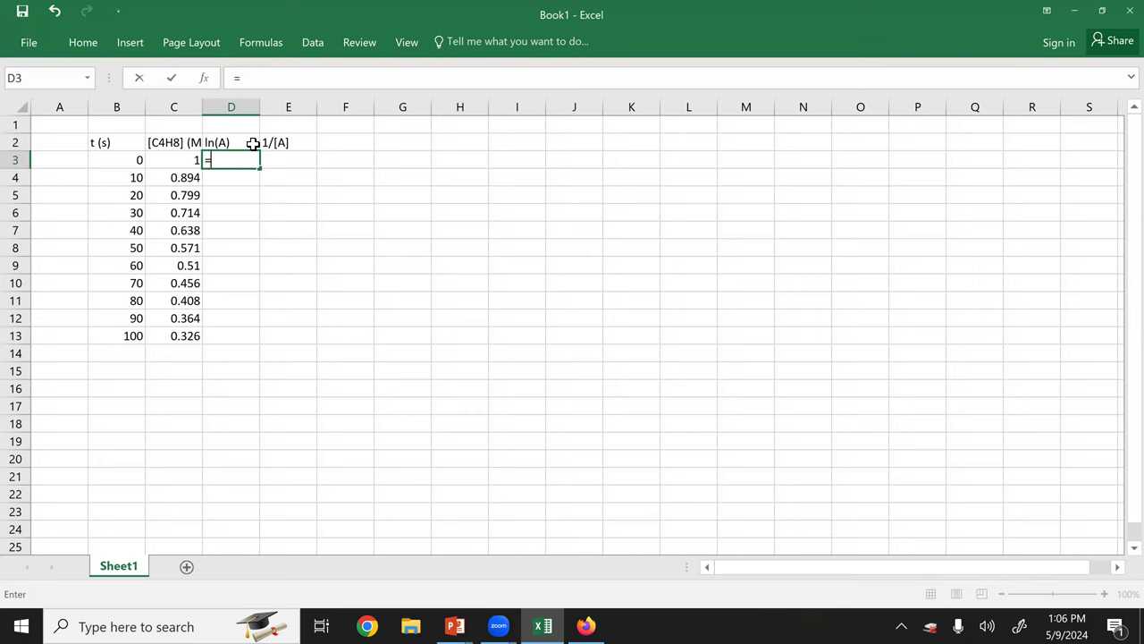
pyautogui.write('ln')
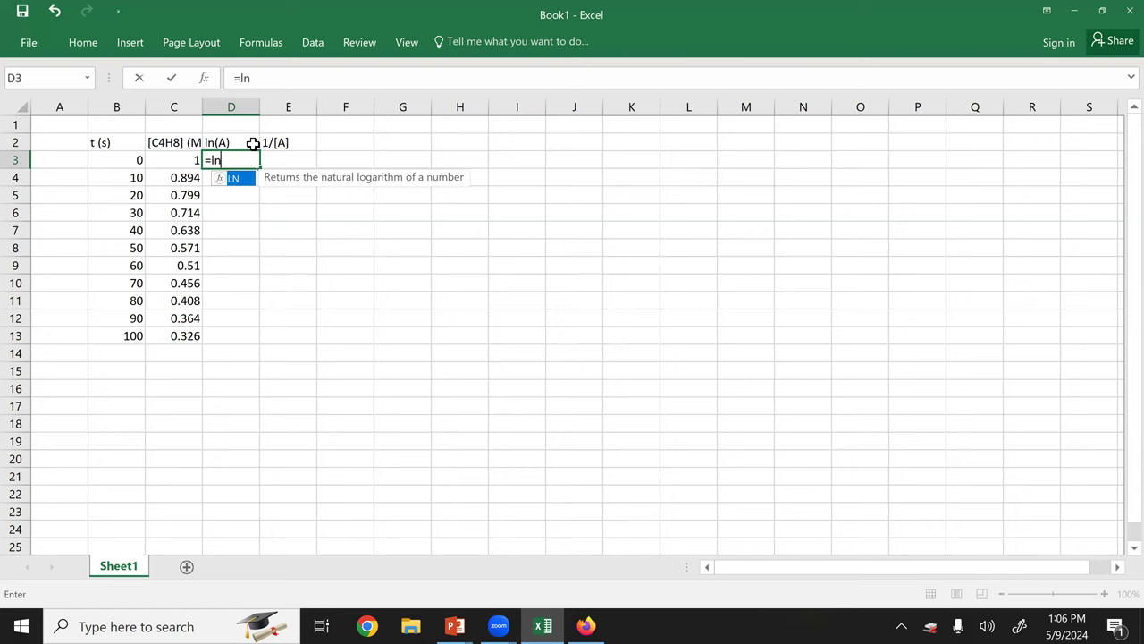
pyautogui.write('(')
pyautogui.press('Left')
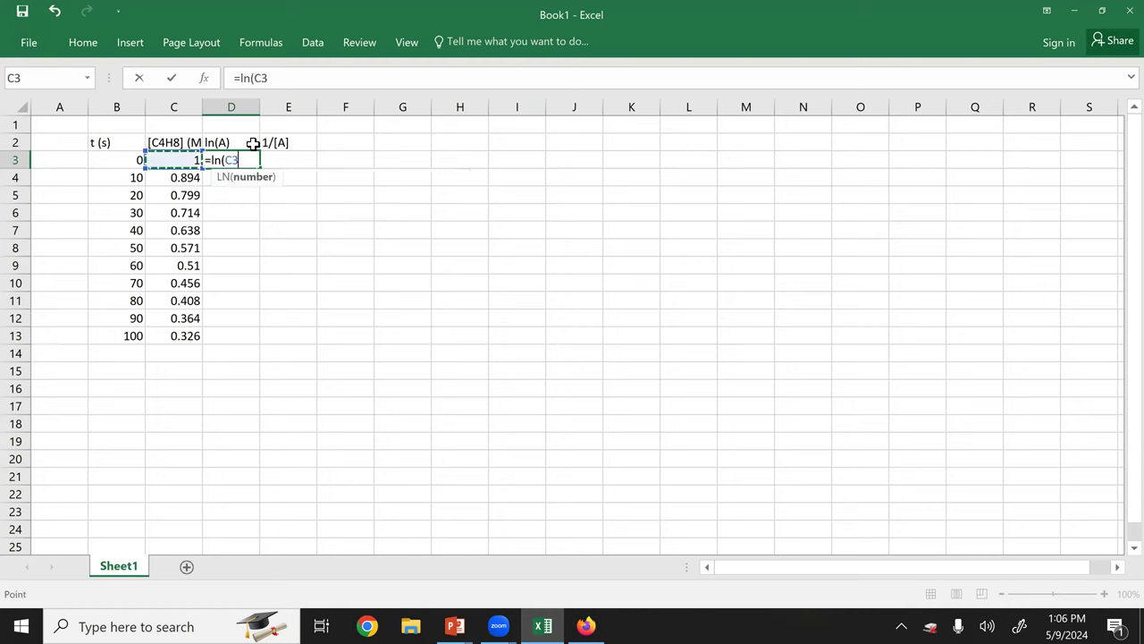
pyautogui.write(')')
pyautogui.press('Return')
# Enter the reciprocal formula =1/C3 in cell E3
pyautogui.press('Up')
pyautogui.press('Right')
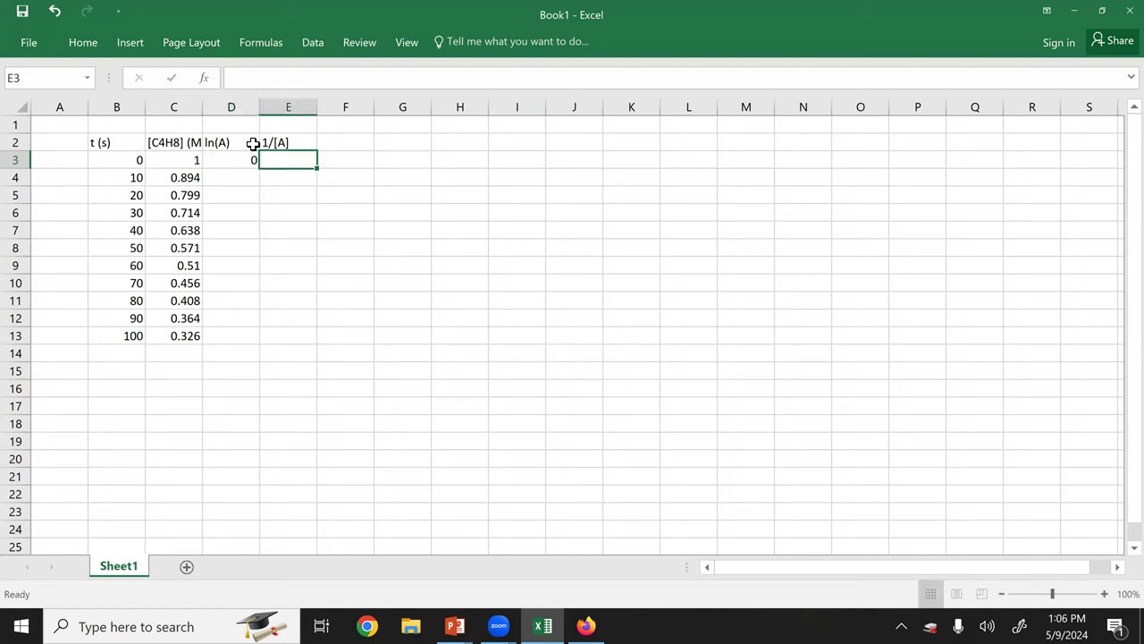
pyautogui.write('=1/')
pyautogui.press('Left')
pyautogui.press('Left')
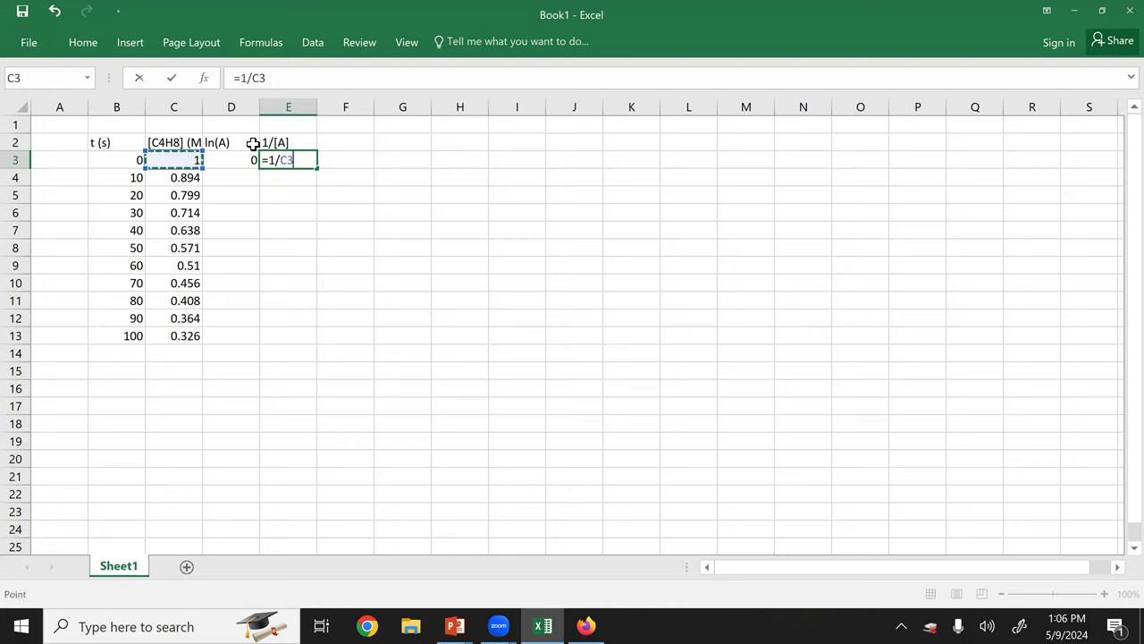
pyautogui.press('Return')
# Copy the formulas in D3:E3 down through row 13 to fill both calculated columns
pyautogui.press('Left')
pyautogui.press('Up')
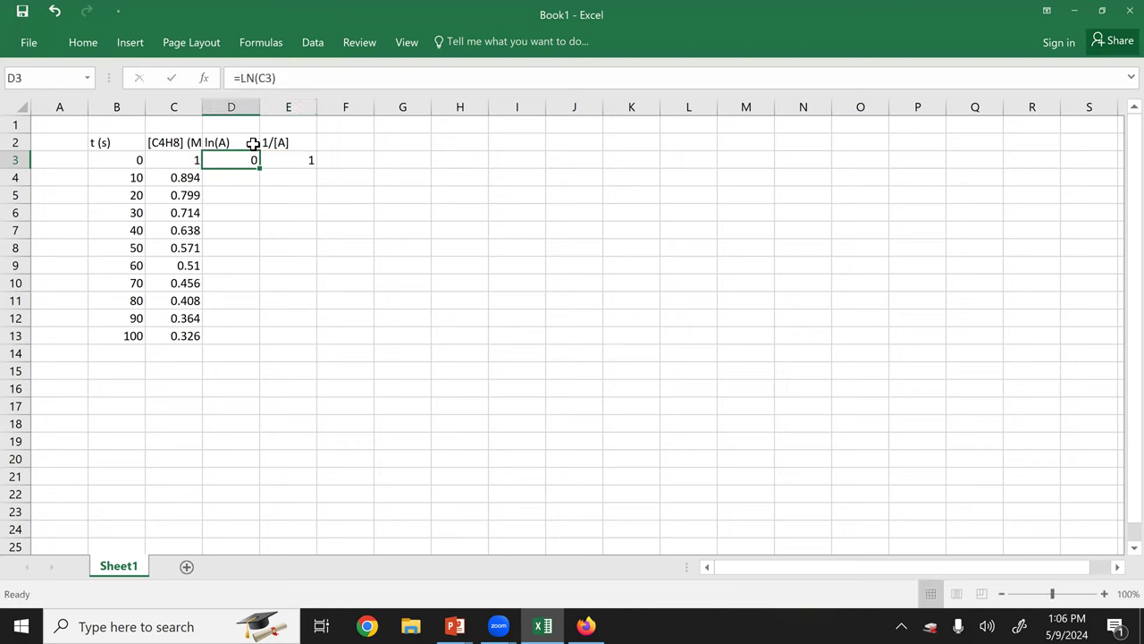
pyautogui.hotkey('shift', 'Right')
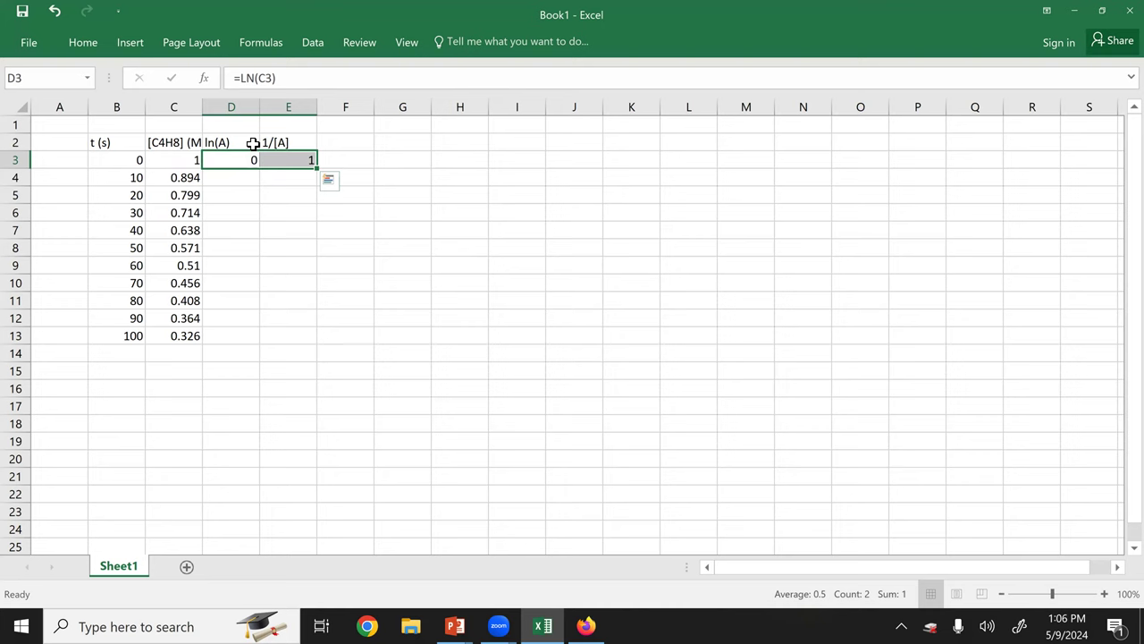
pyautogui.hotkey('ctrl', 'c')
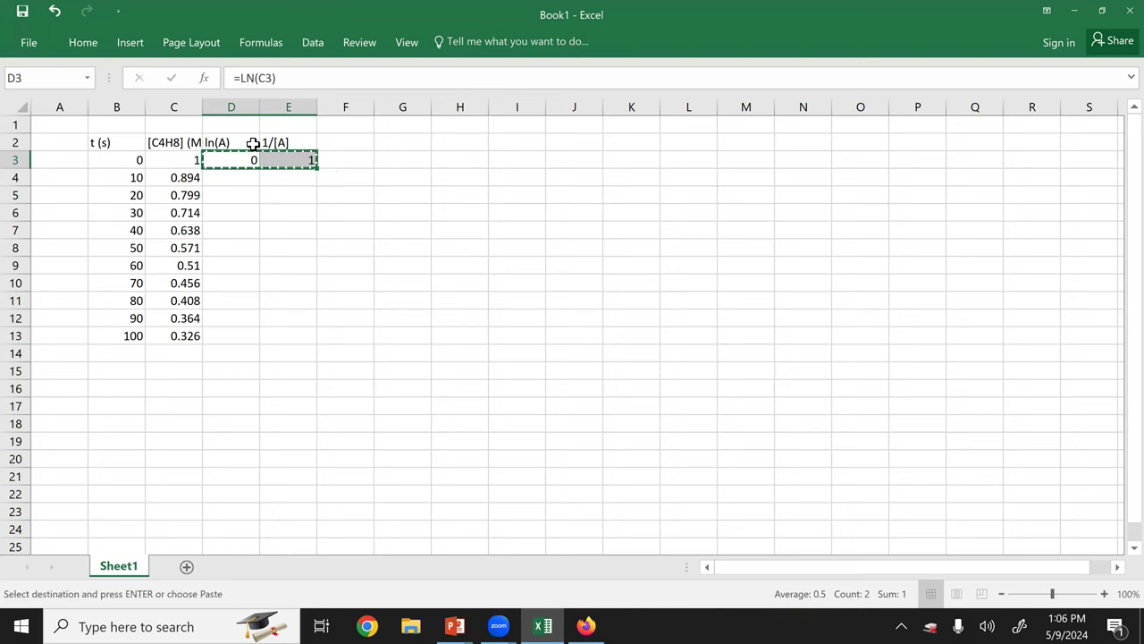
pyautogui.hotkey('shift', 'Down')
pyautogui.hotkey('shift', 'Down')
pyautogui.hotkey('shift', 'Down')
pyautogui.hotkey('shift', 'Down')
pyautogui.hotkey('shift', 'Down')
pyautogui.hotkey('shift', 'Down')
pyautogui.hotkey('shift', 'Down')
pyautogui.hotkey('shift', 'Down')
pyautogui.hotkey('shift', 'Down')
pyautogui.hotkey('shift', 'Down')
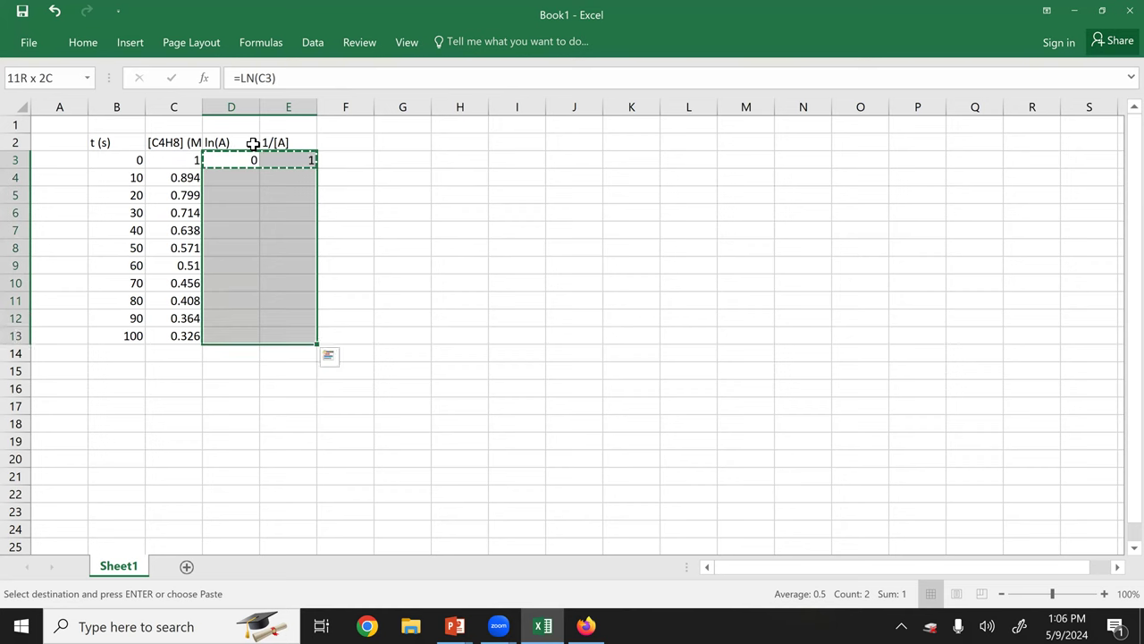
pyautogui.hotkey('ctrl', 'v')
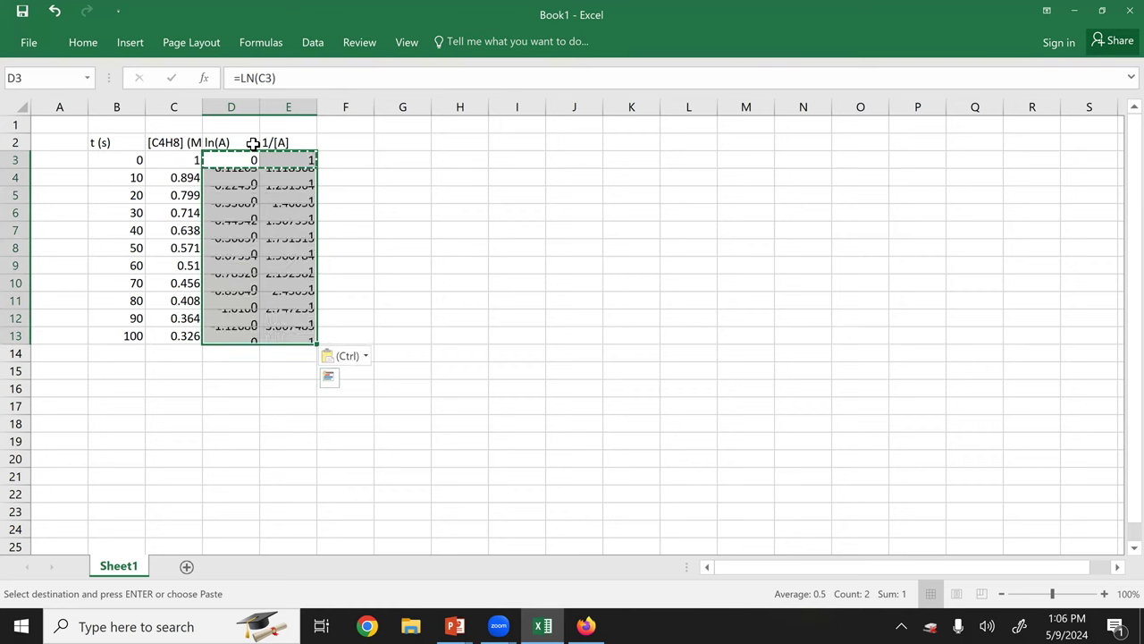
# Check the cell reference in the copied formula in D8
pyautogui.press('Down')
pyautogui.press('Down')
pyautogui.press('Down')
pyautogui.press('Down')
pyautogui.press('Down')
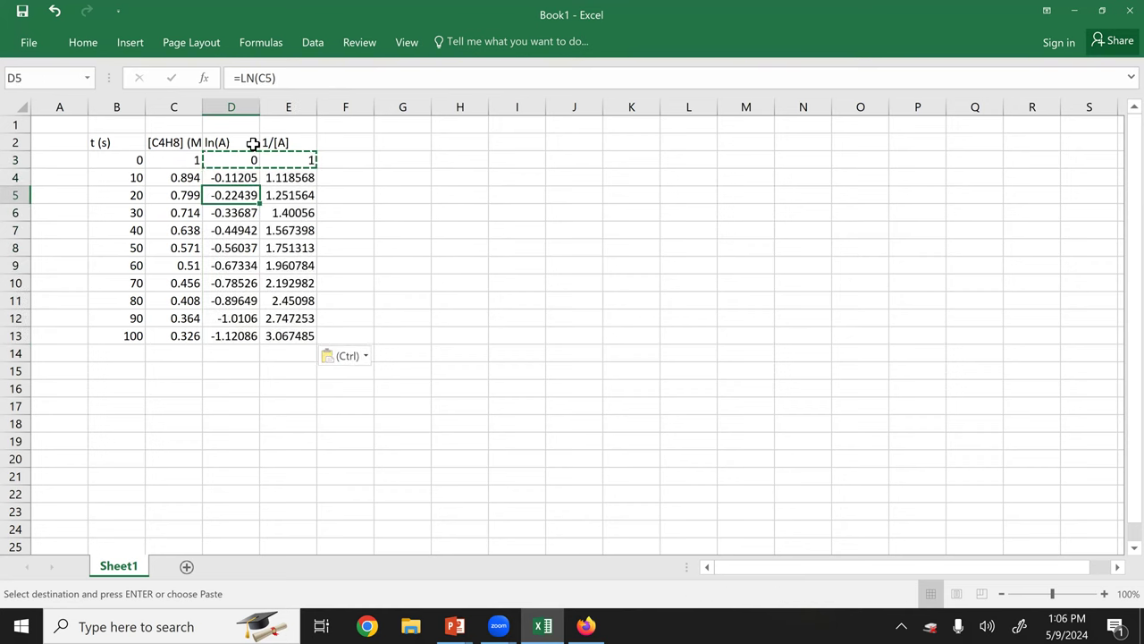
pyautogui.click(304, 71)
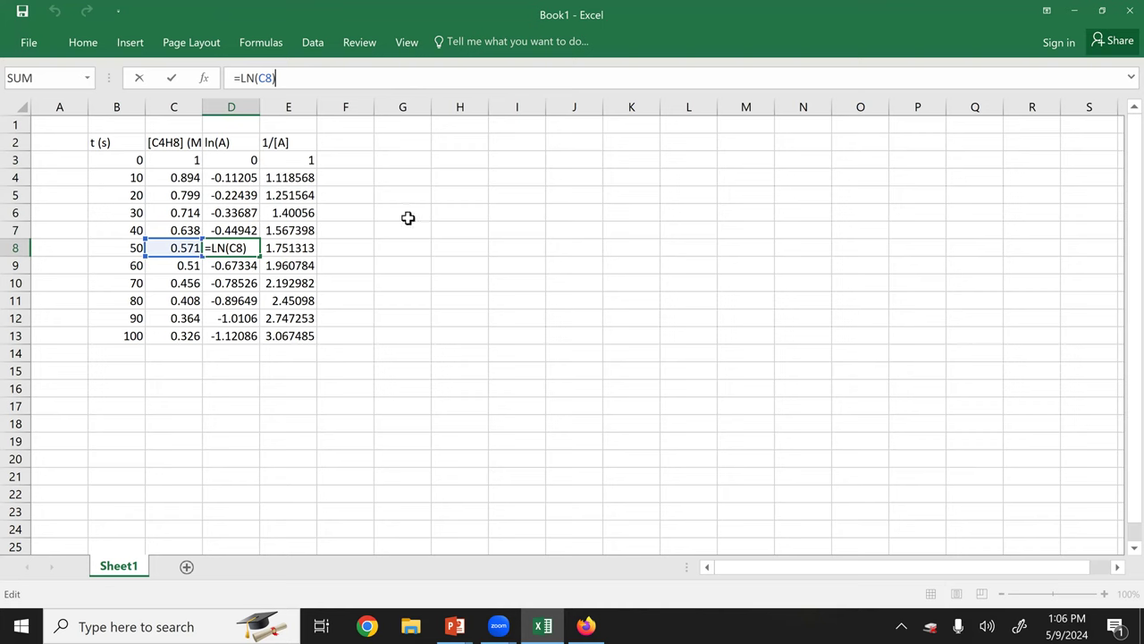
pyautogui.press('Return')
# Select the empty cell H3, away from the data table
pyautogui.press('Right')
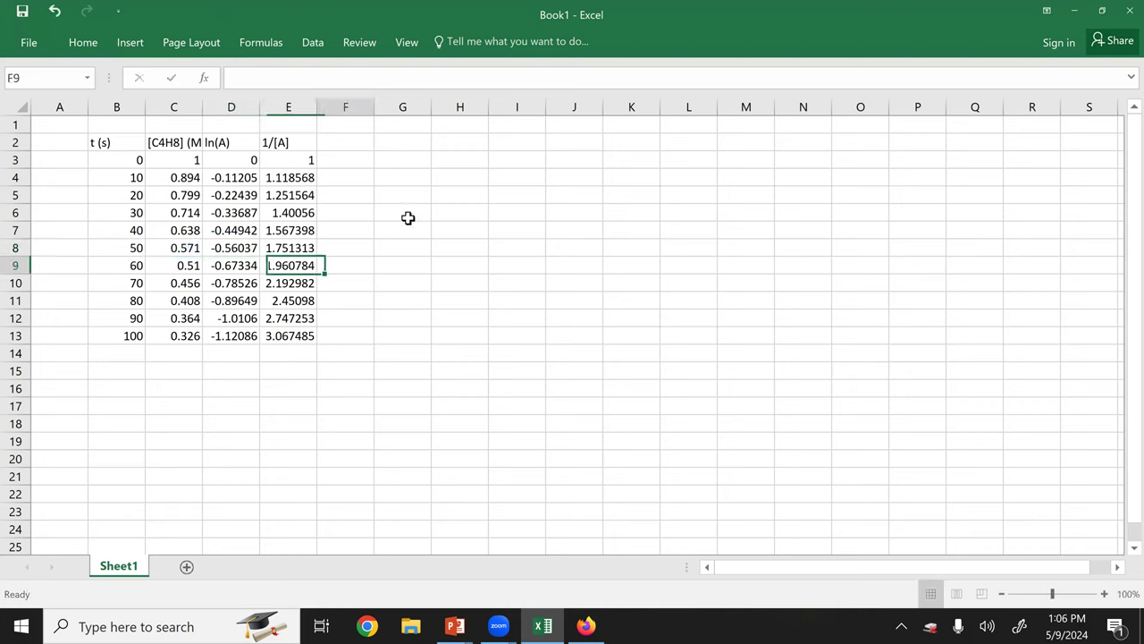
pyautogui.press('Right')
pyautogui.press('Right')
pyautogui.press('Up')
pyautogui.press('Up')
pyautogui.press('Up')
pyautogui.press('Right')
pyautogui.press('Right')
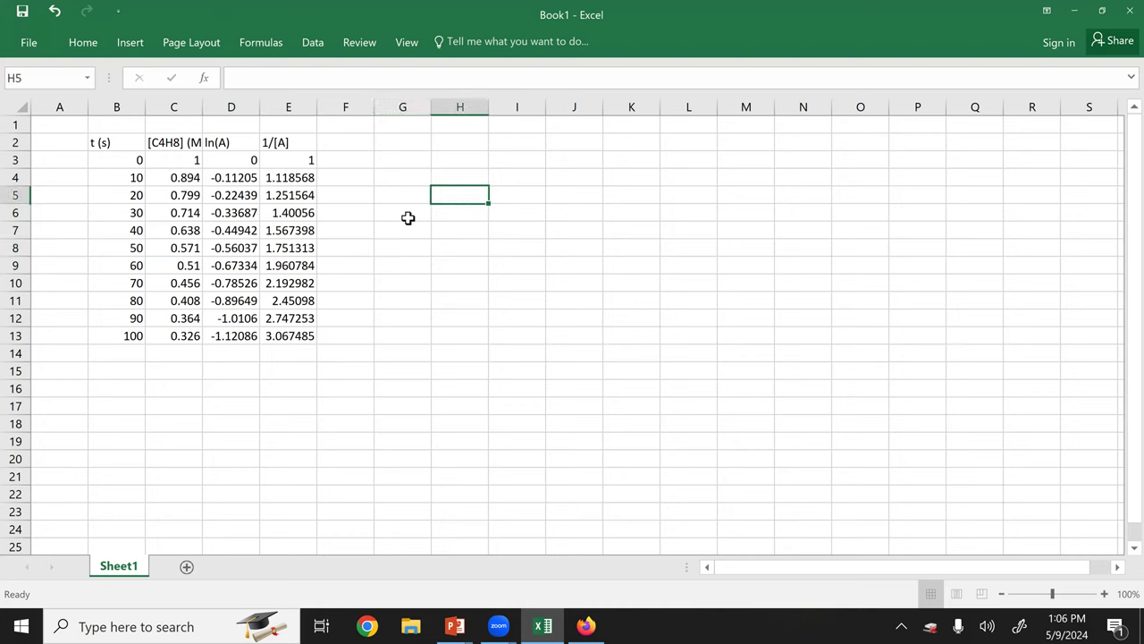
pyautogui.press('Up')
pyautogui.press('Up')
pyautogui.press('Left')
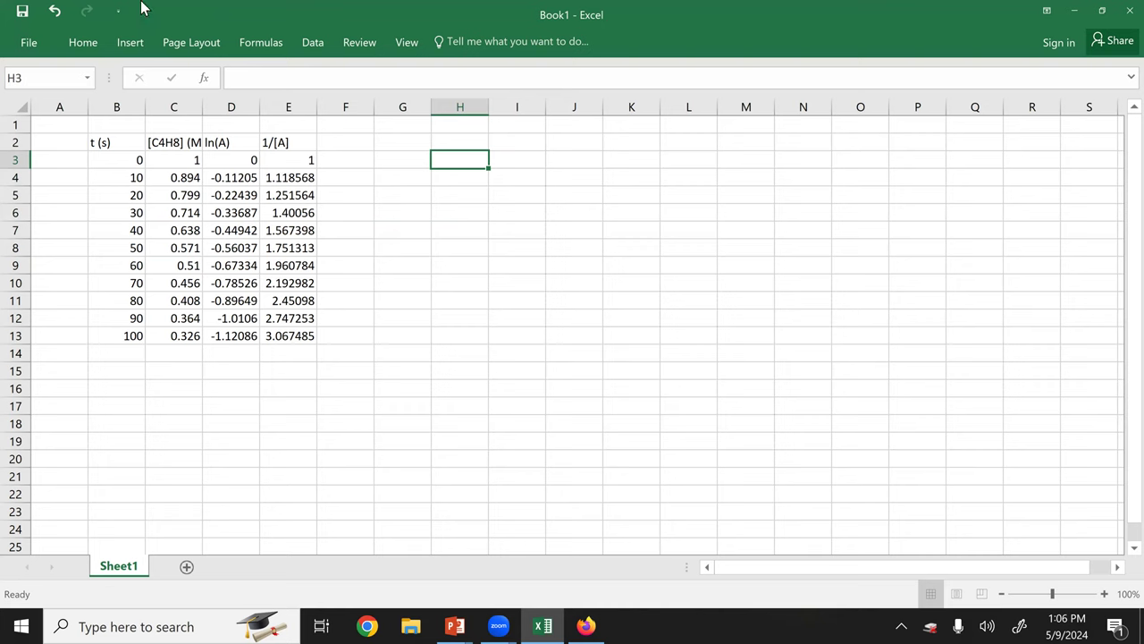
pyautogui.click(140, 52)
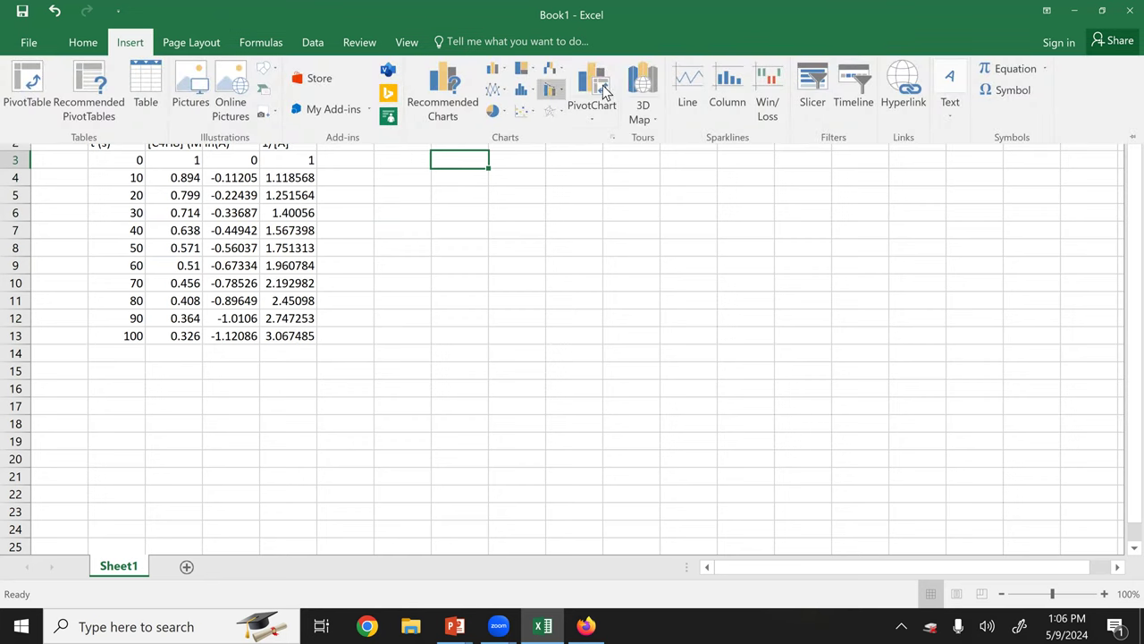
pyautogui.click(494, 91)
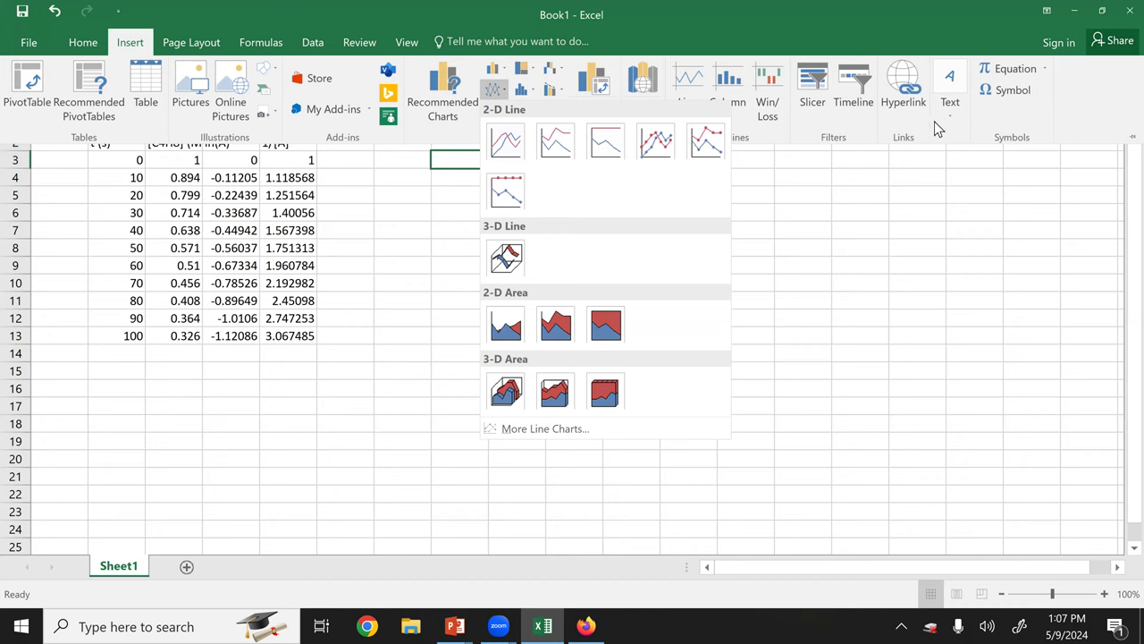
pyautogui.click(765, 135)
pyautogui.hotkey('alt', 'a')
pyautogui.press('x')
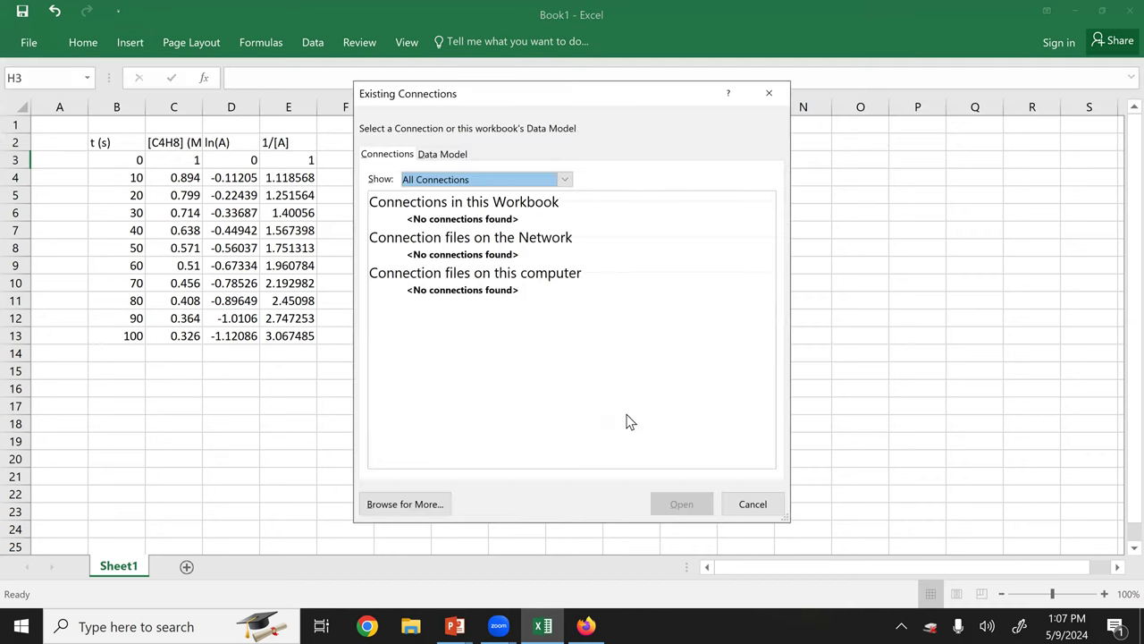
pyautogui.click(764, 508)
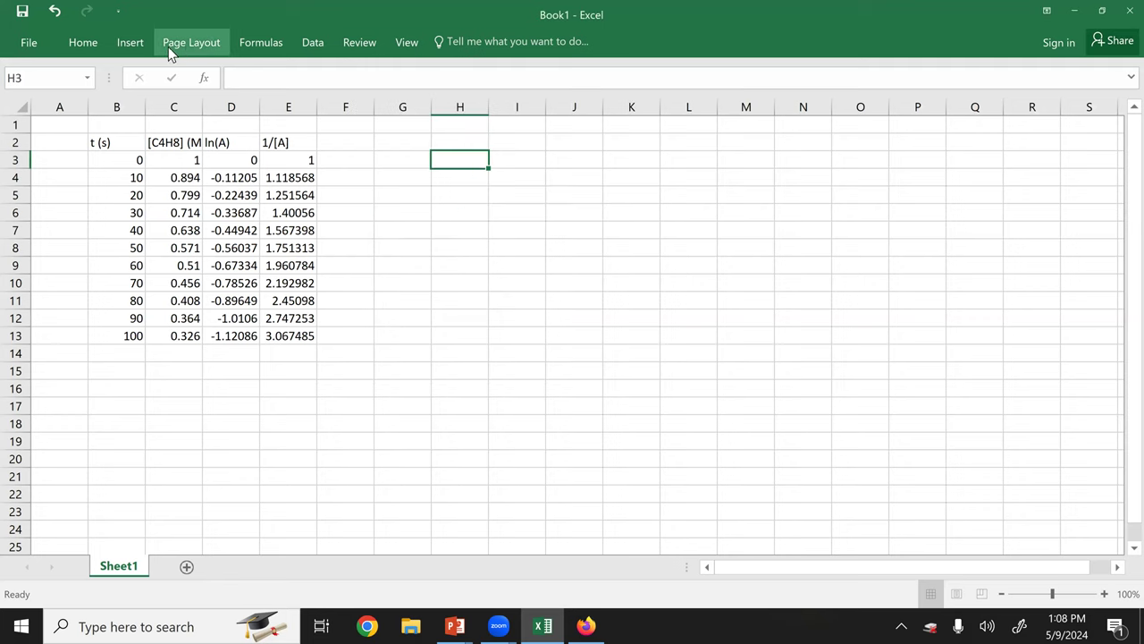
pyautogui.click(125, 44)
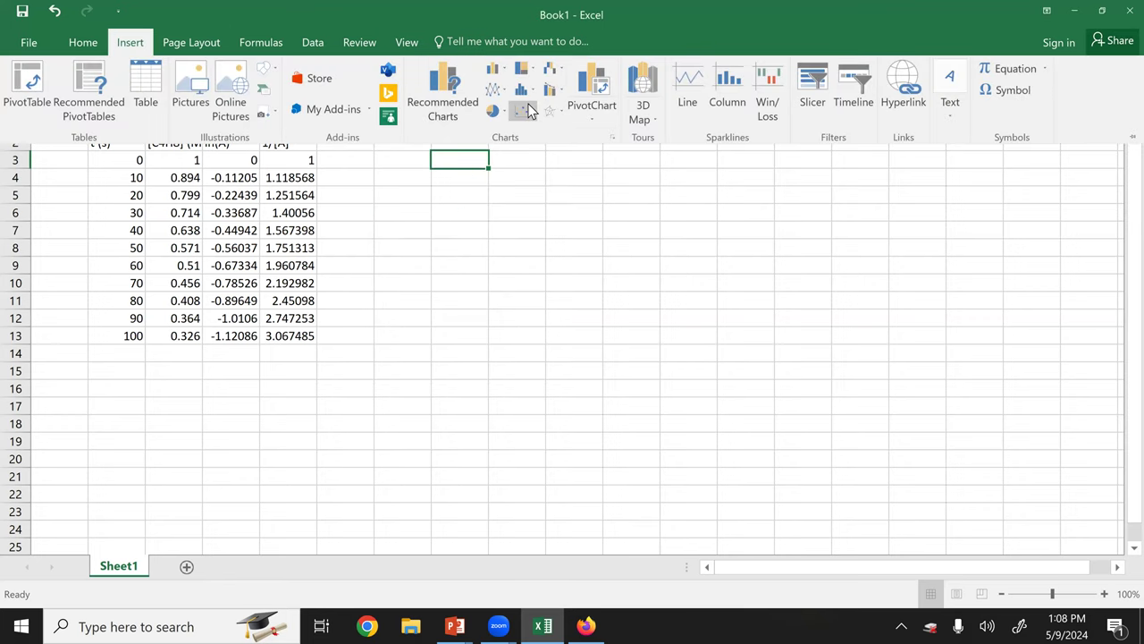
pyautogui.click(523, 110)
pyautogui.click(539, 164)
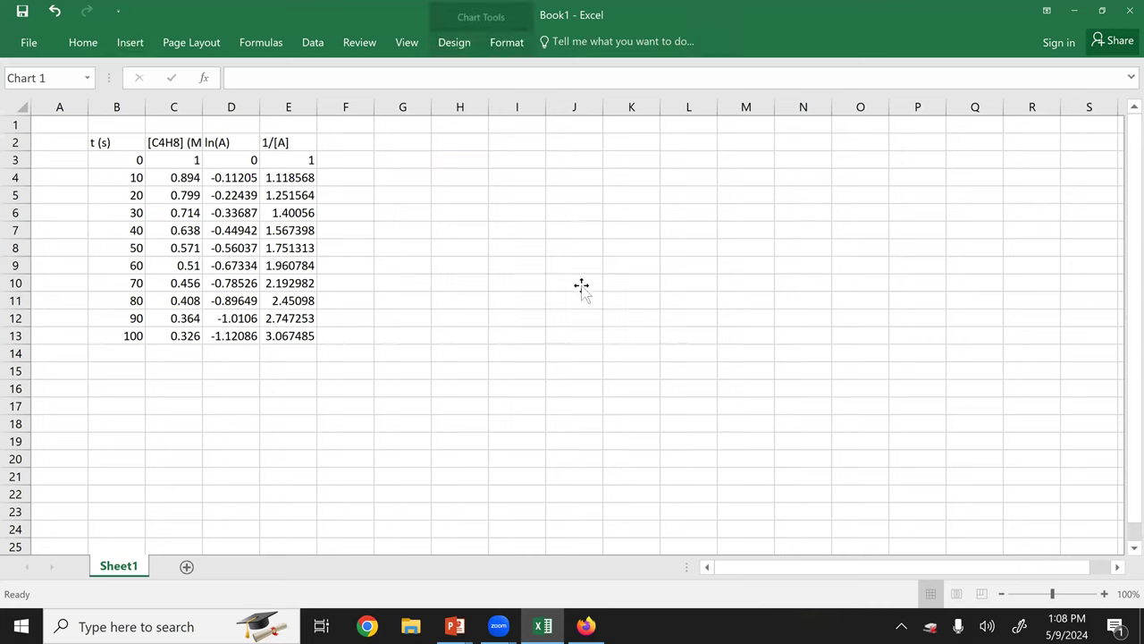
pyautogui.rightClick(577, 272)
pyautogui.press('Escape')
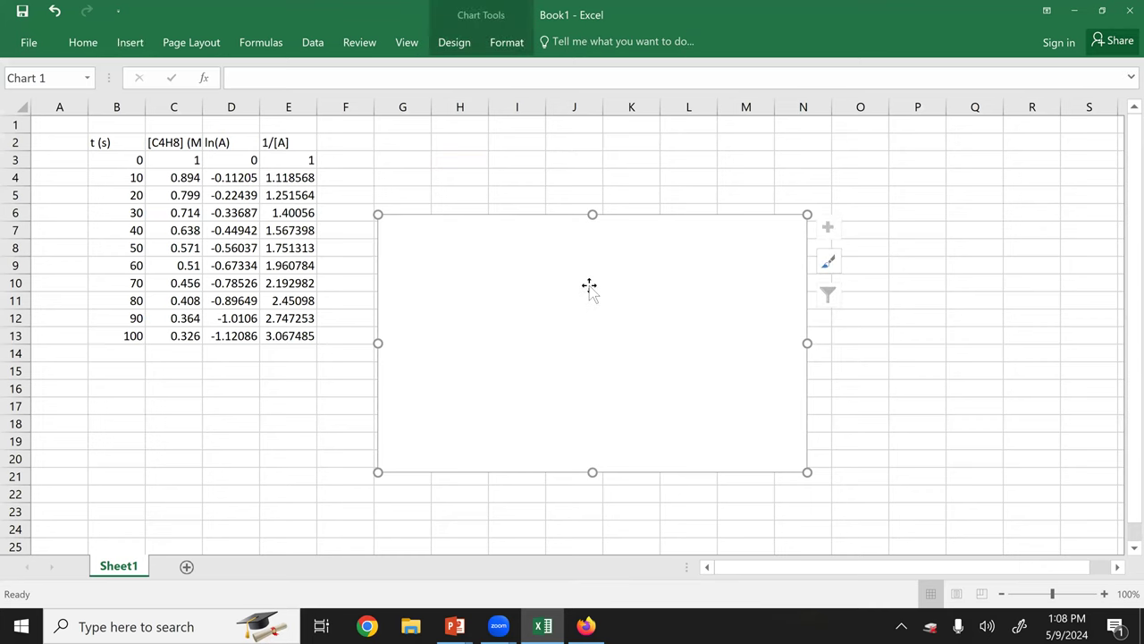
pyautogui.press('Delete')
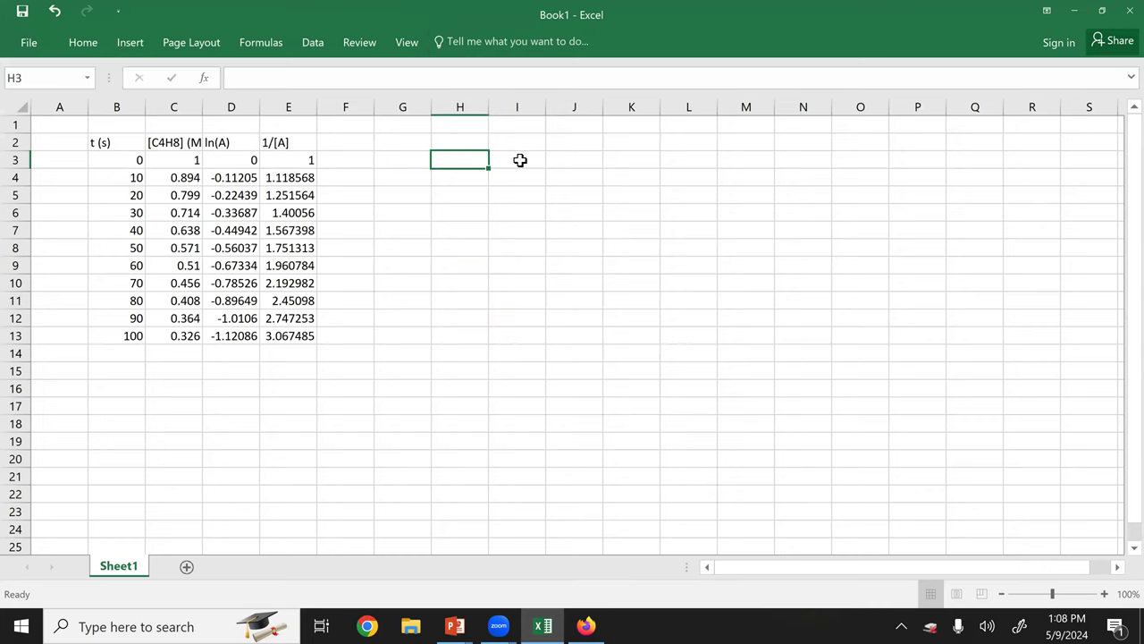
# Insert a blank scatter chart with the empty cell H3 selected, so no data is plotted automatically
pyautogui.click(518, 161)
pyautogui.click(475, 167)
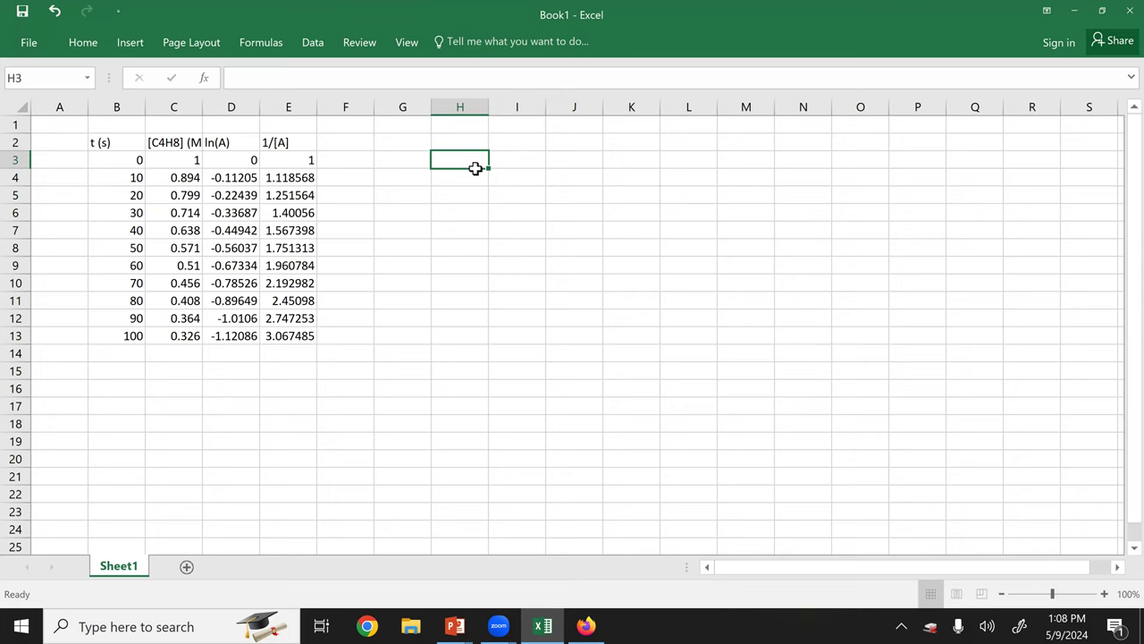
pyautogui.click(121, 163)
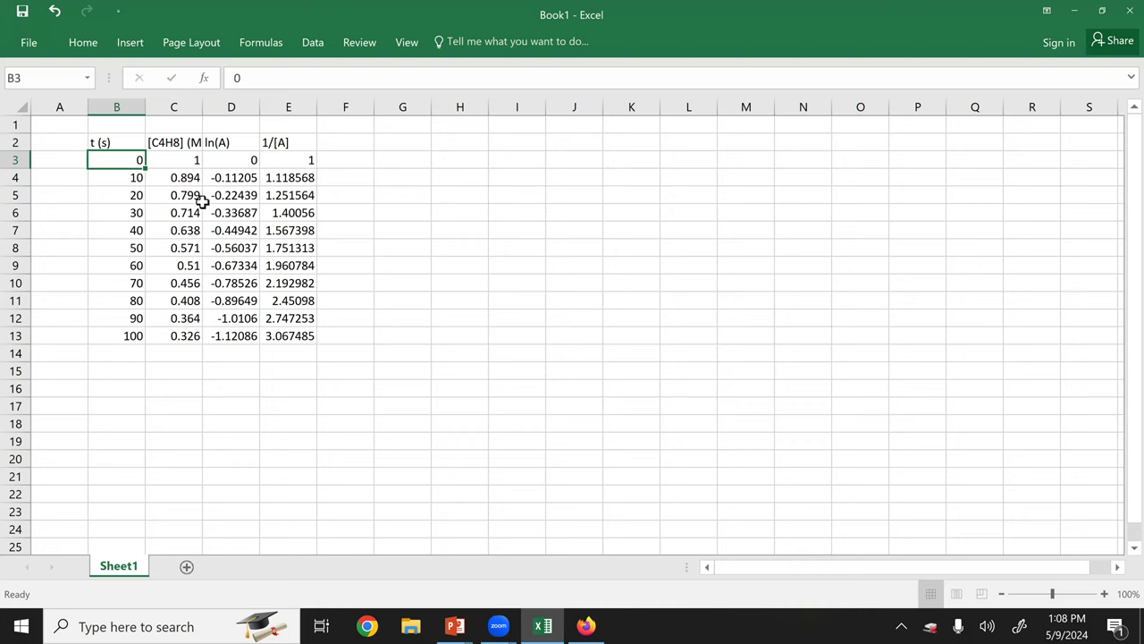
pyautogui.click(460, 161)
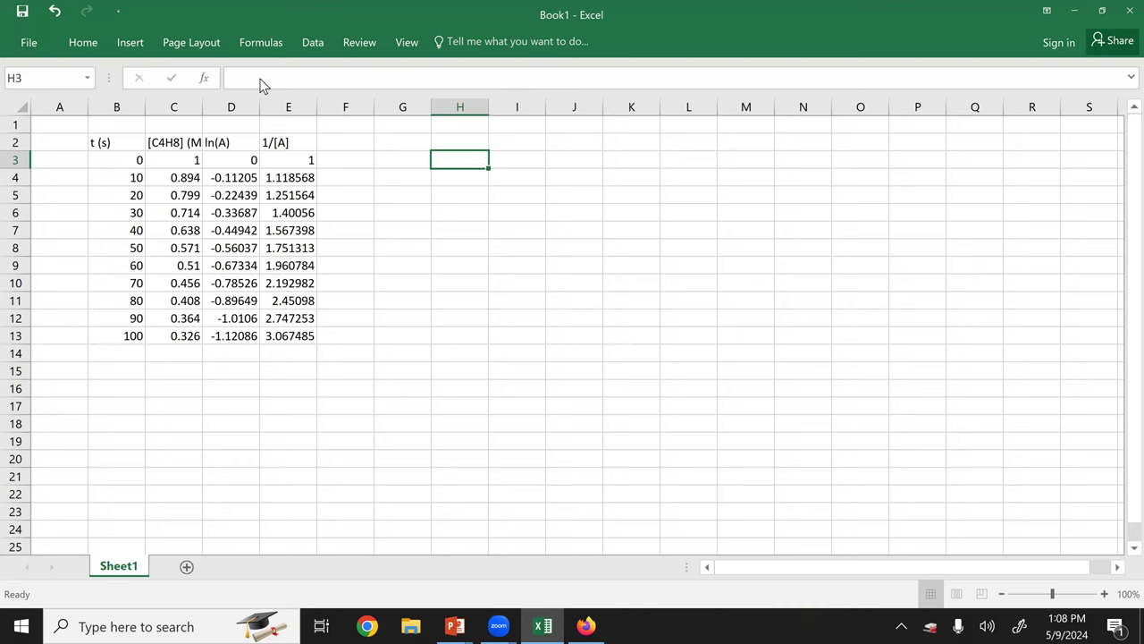
pyautogui.click(131, 43)
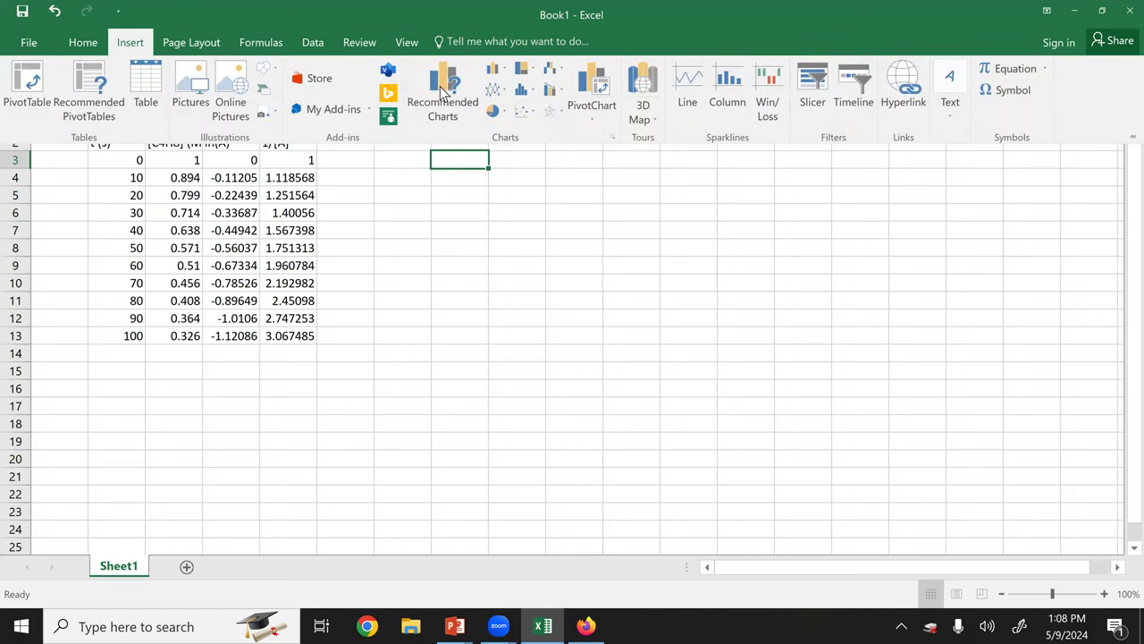
pyautogui.click(522, 110)
pyautogui.click(535, 163)
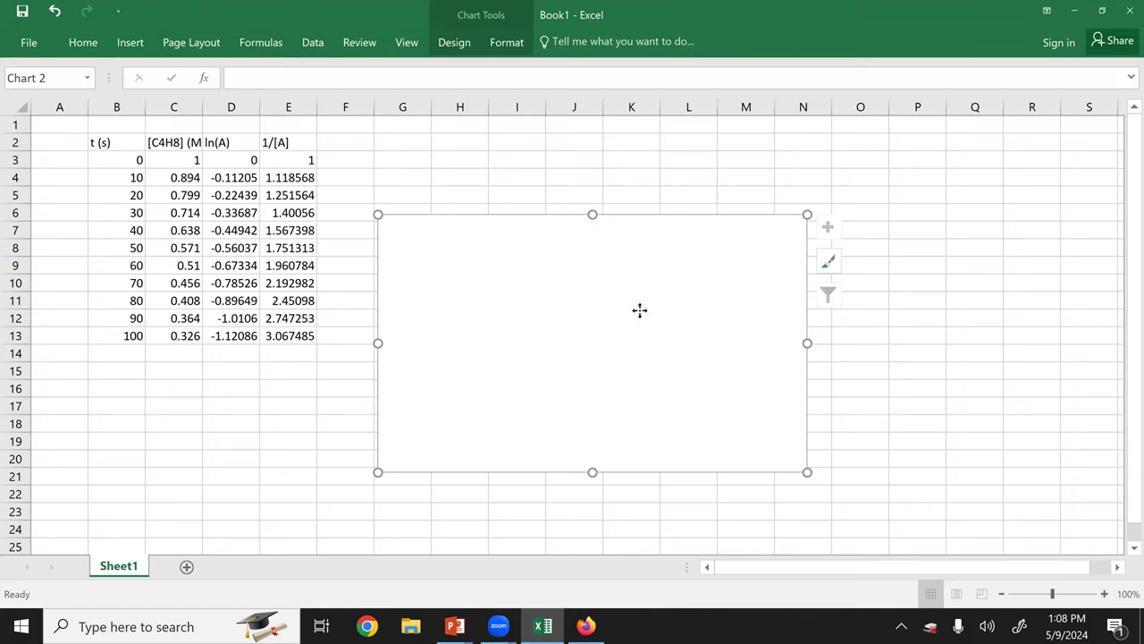
# Add a data series to the blank scatter chart, using the times in B3:B13 as its X values
pyautogui.rightClick(659, 262)
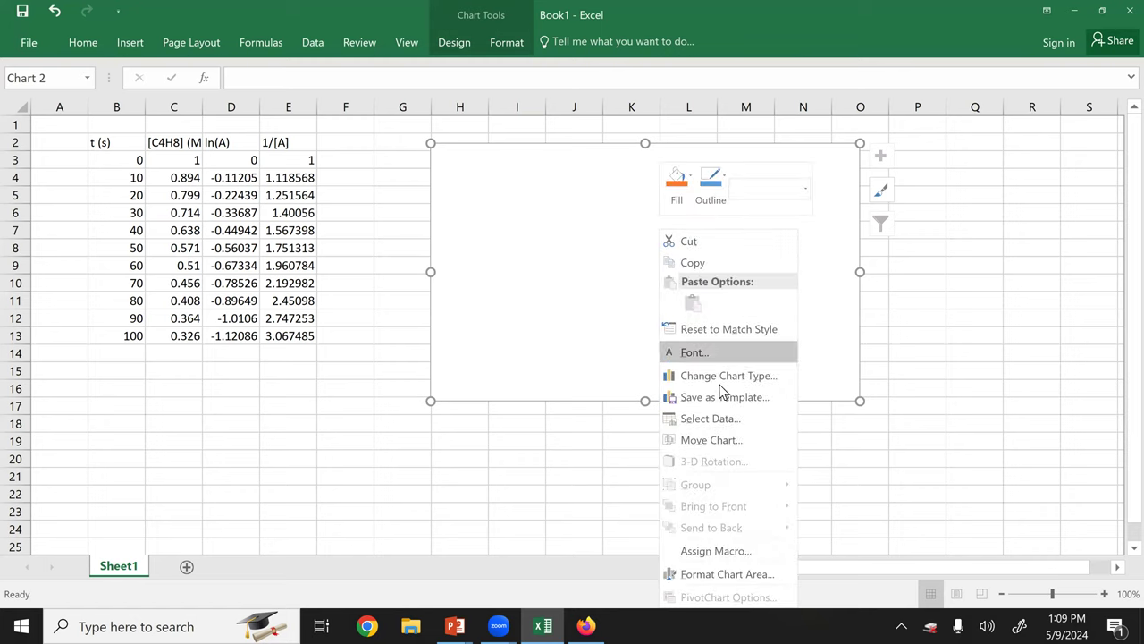
pyautogui.click(737, 417)
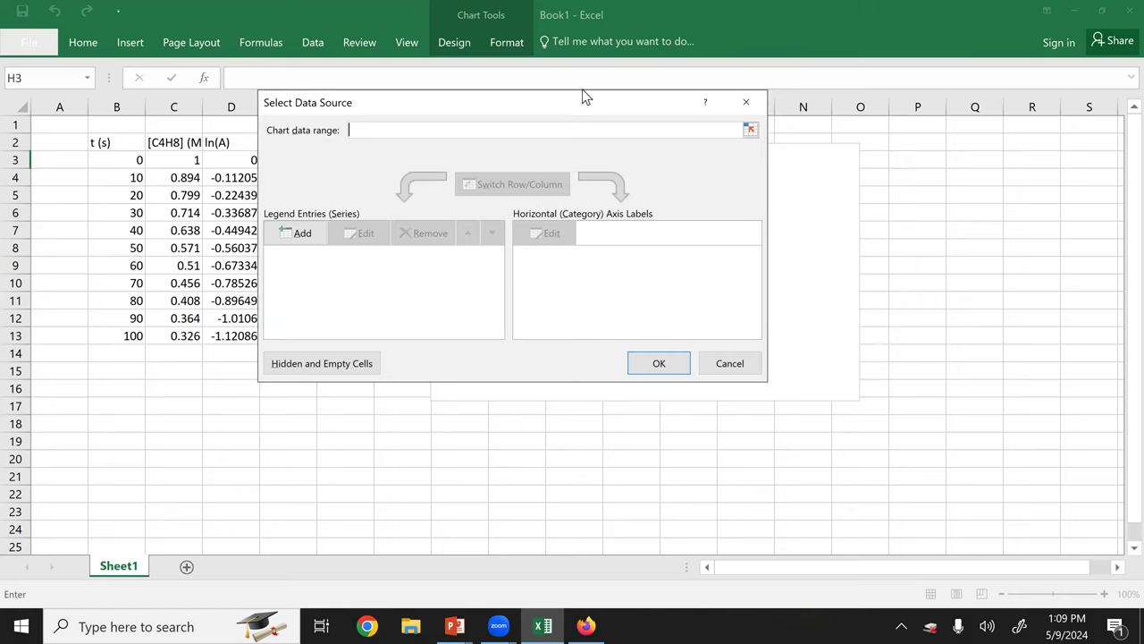
pyautogui.moveTo(586, 102); pyautogui.dragTo(879, 210)
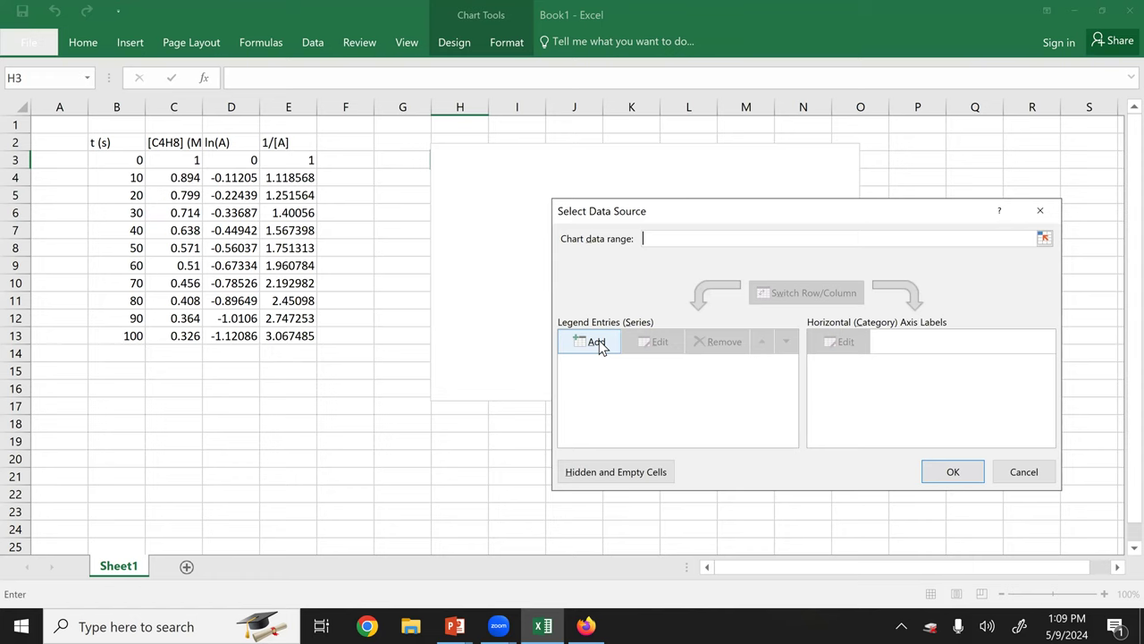
pyautogui.click(597, 345)
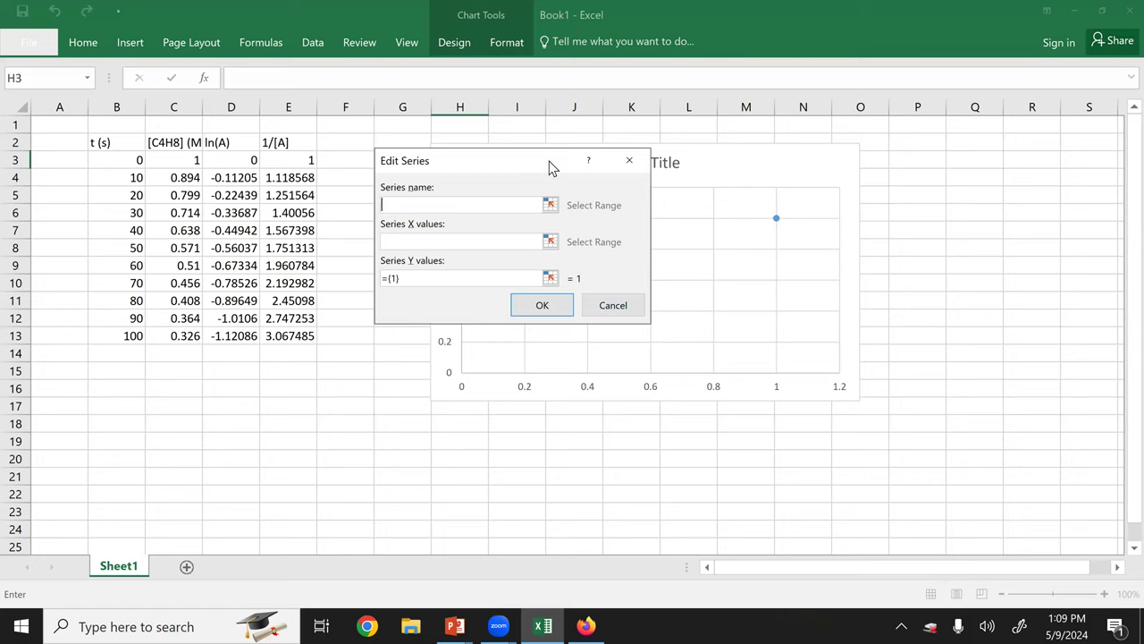
pyautogui.click(983, 328)
pyautogui.moveTo(128, 162); pyautogui.dragTo(124, 333)
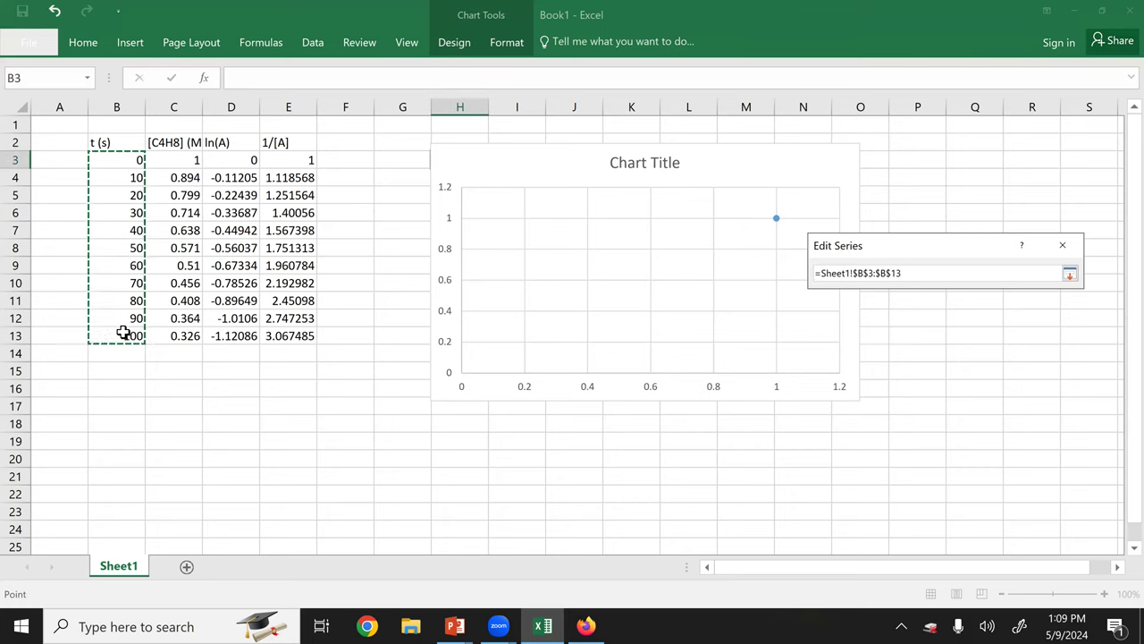
pyautogui.press('Return')
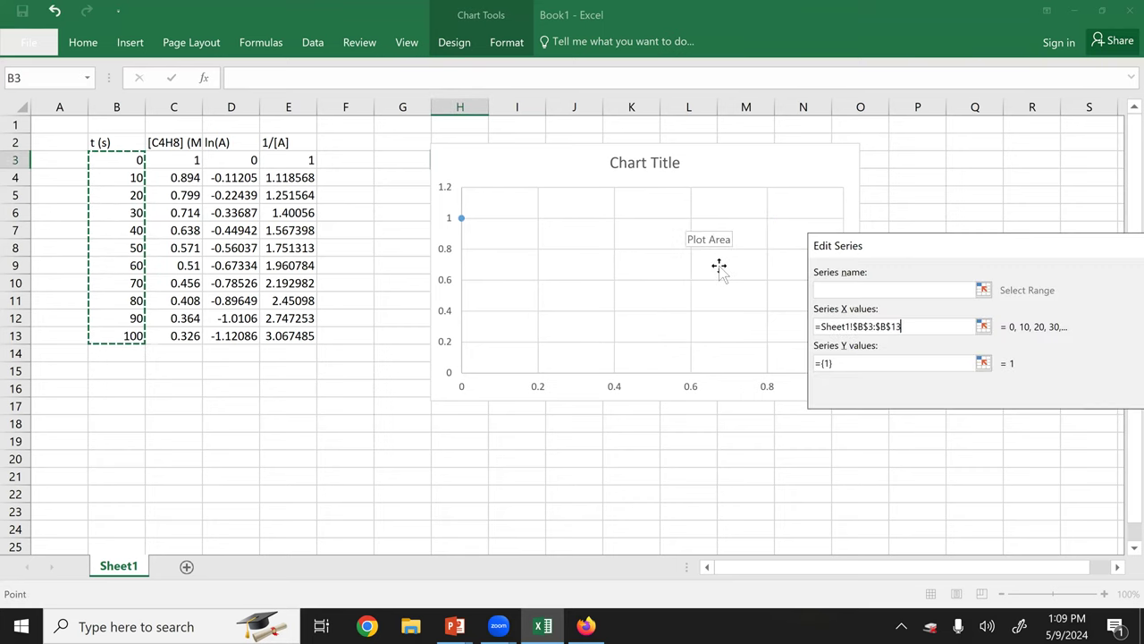
# Set the new series' Y values to the concentrations in C3:C13 and name the series [A]
pyautogui.click(984, 363)
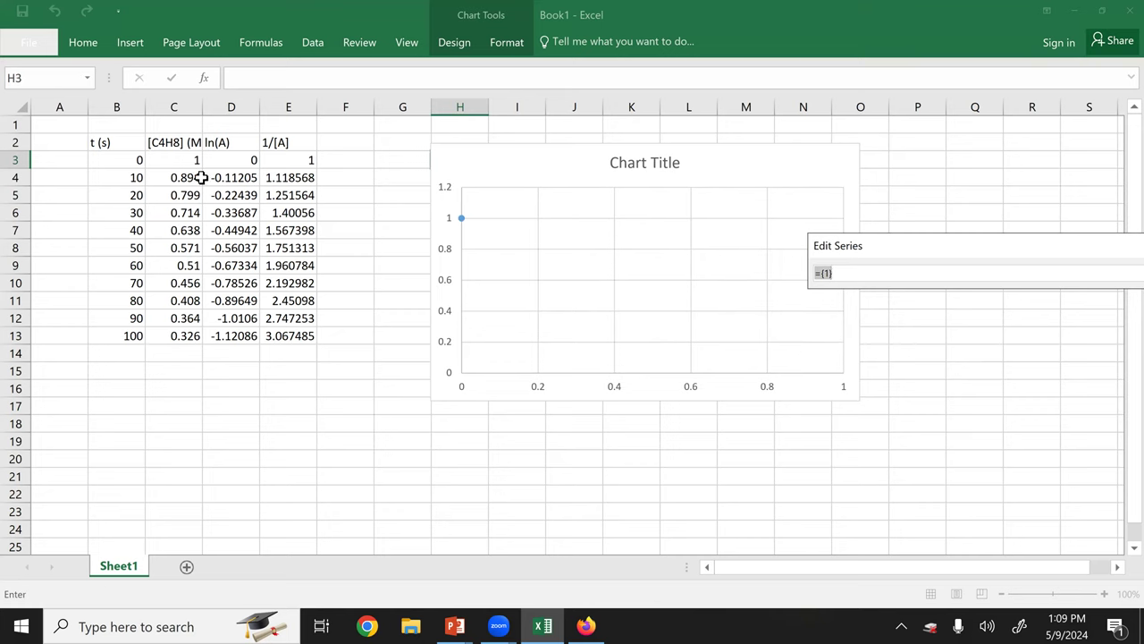
pyautogui.moveTo(191, 163); pyautogui.dragTo(187, 335)
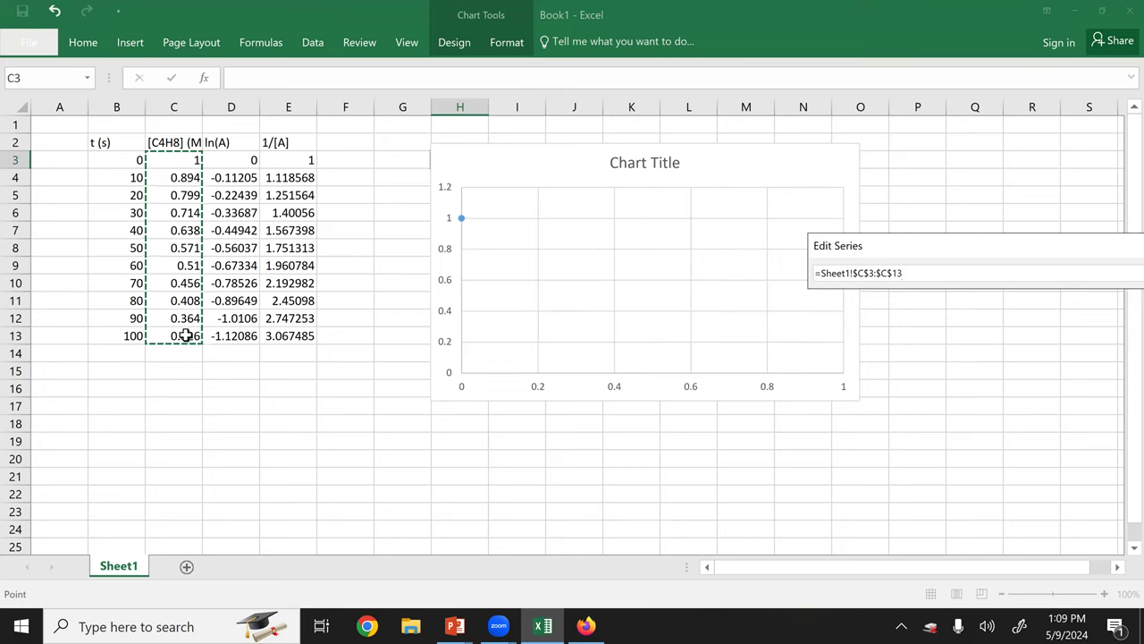
pyautogui.press('Return')
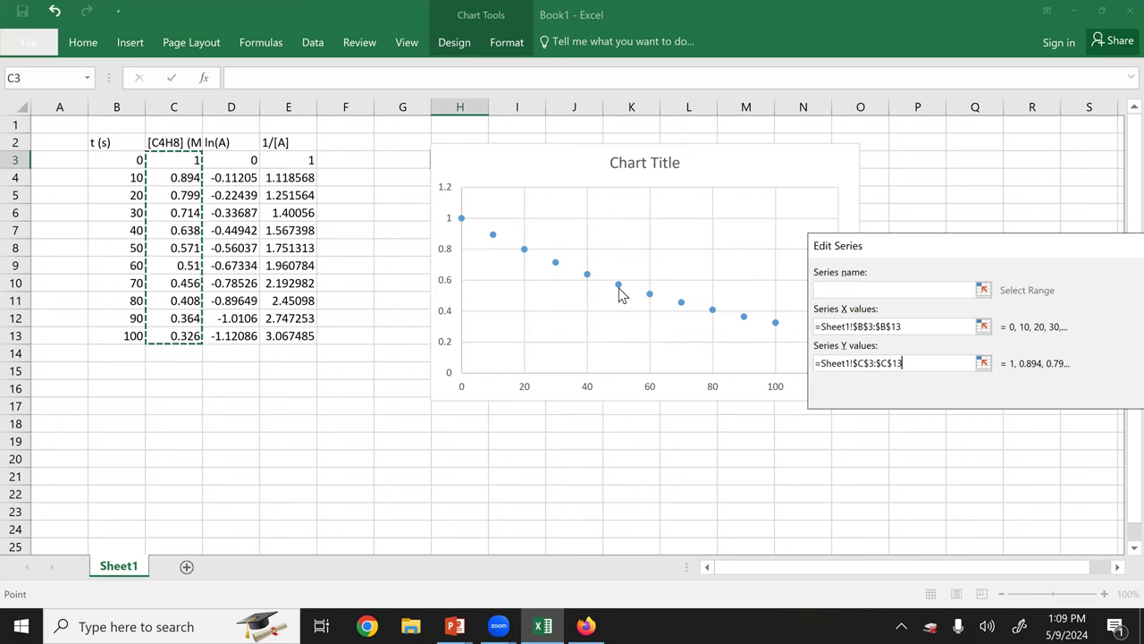
pyautogui.moveTo(623, 296)
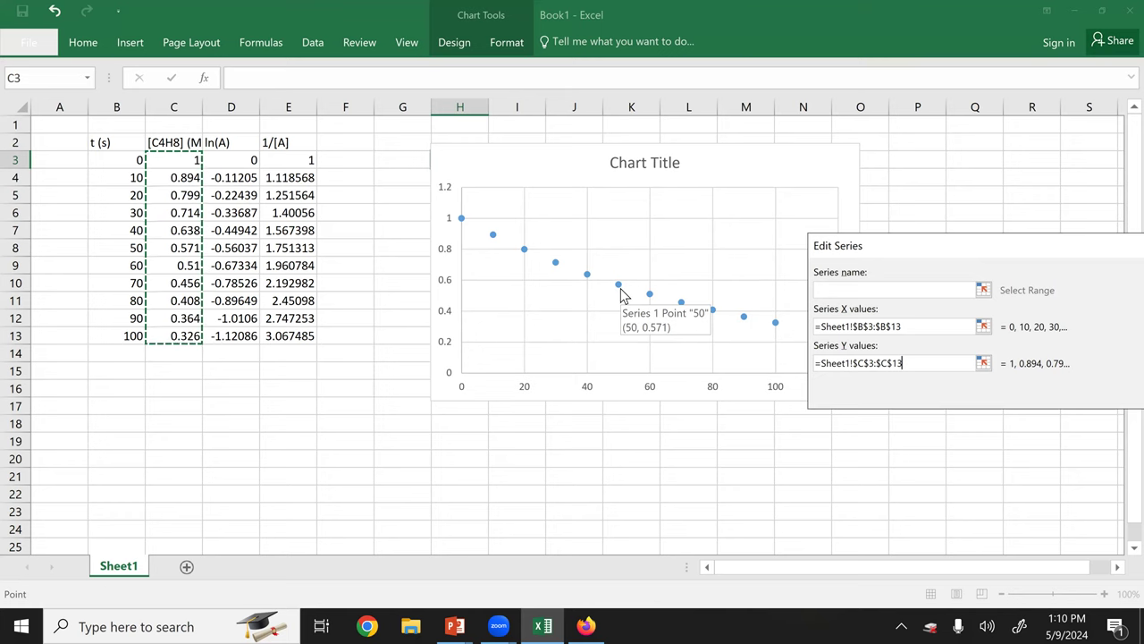
pyautogui.click(912, 288)
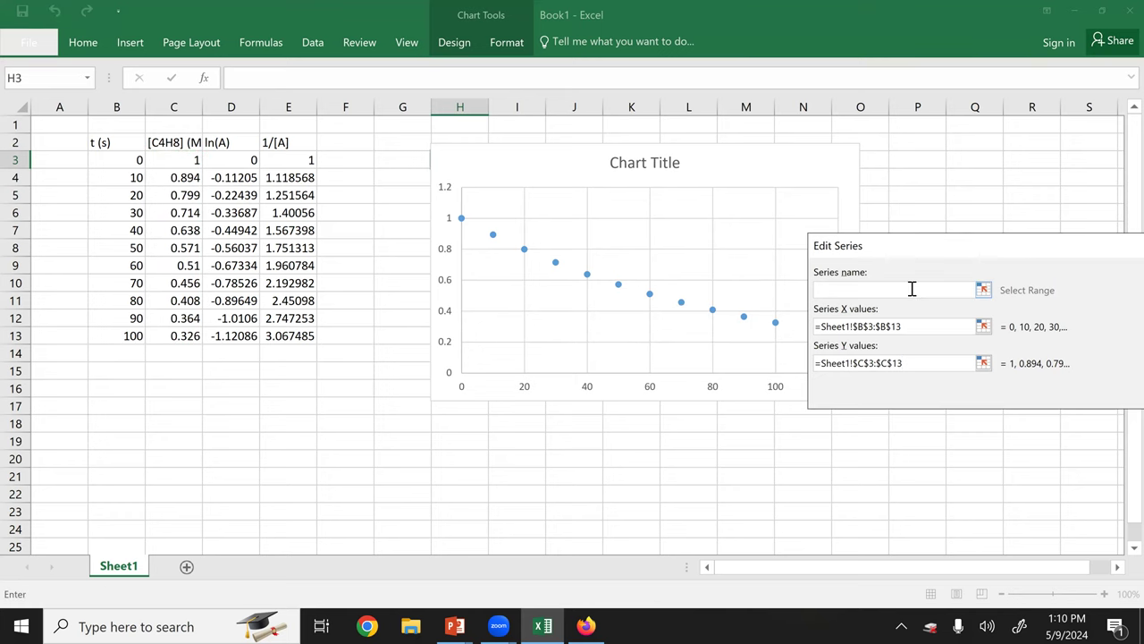
pyautogui.write('[A]')
pyautogui.press('Return')
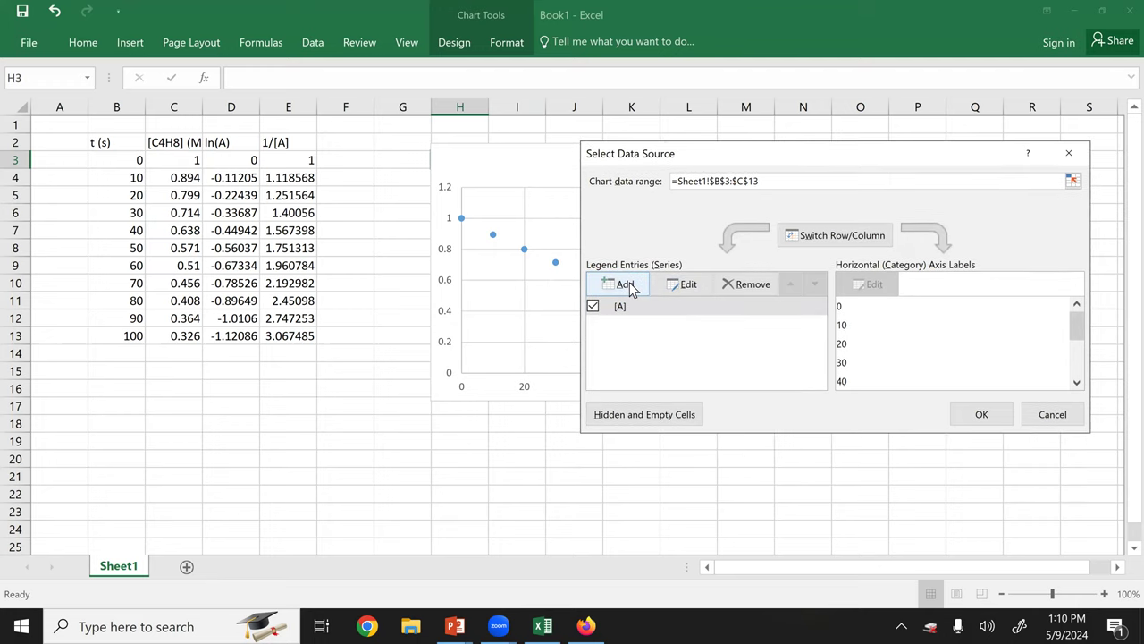
# Add a second series named ln[A] with X values B3:B13 and Y values D3:D13
pyautogui.click(626, 284)
pyautogui.click(615, 312)
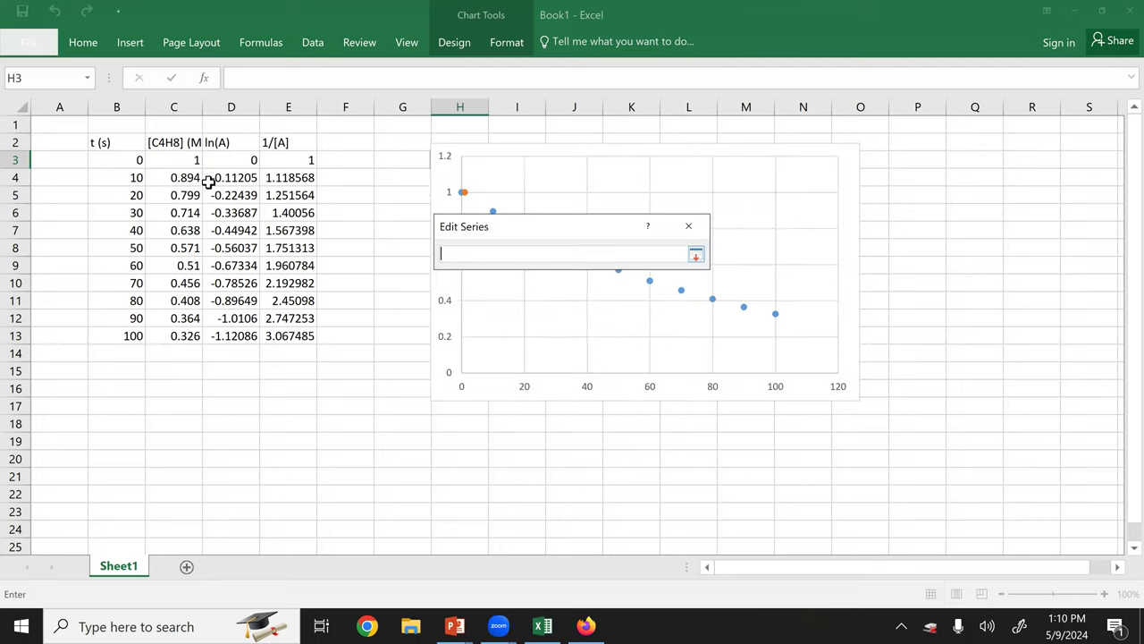
pyautogui.moveTo(122, 159); pyautogui.dragTo(137, 336)
pyautogui.press('Return')
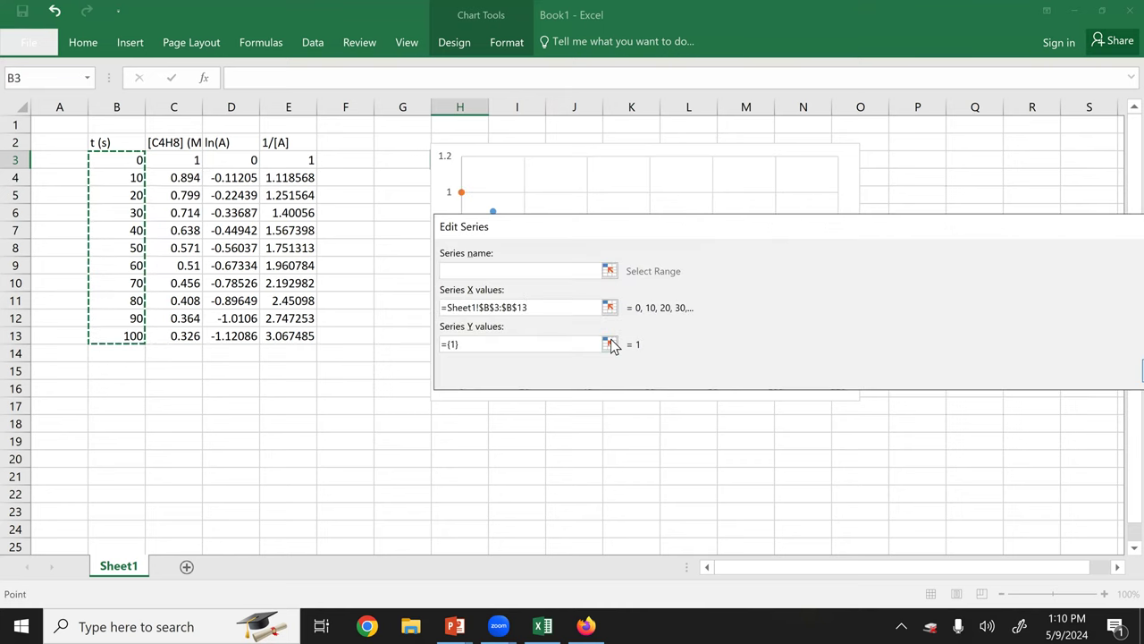
pyautogui.click(612, 346)
pyautogui.moveTo(235, 159); pyautogui.dragTo(238, 337)
pyautogui.press('Return')
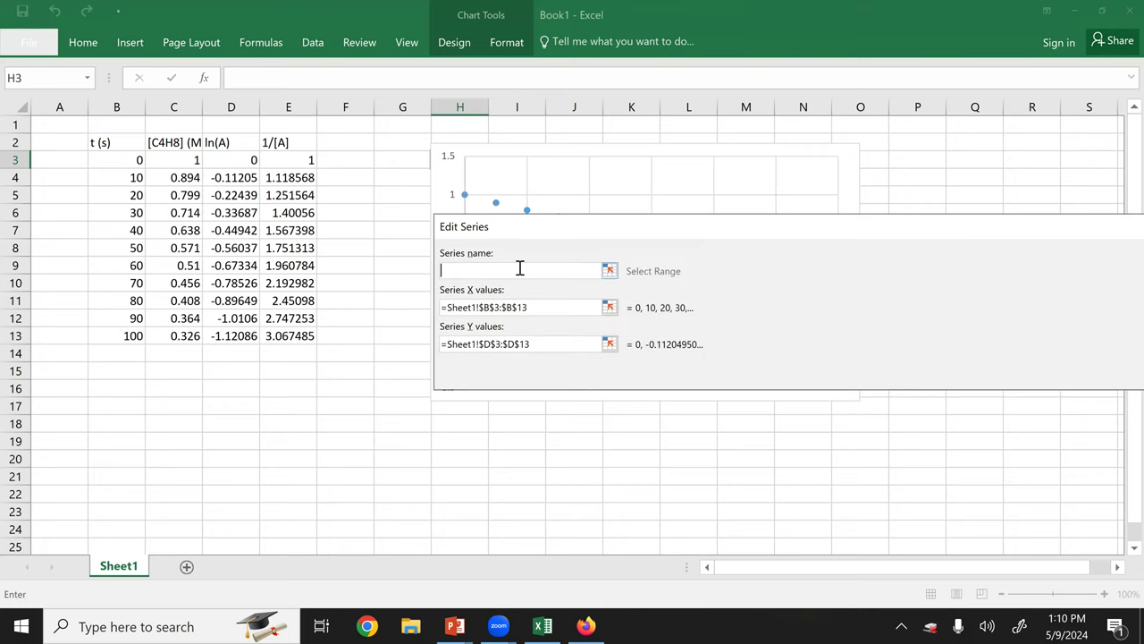
pyautogui.write('ln')
pyautogui.write('(A)')
pyautogui.press('Return')
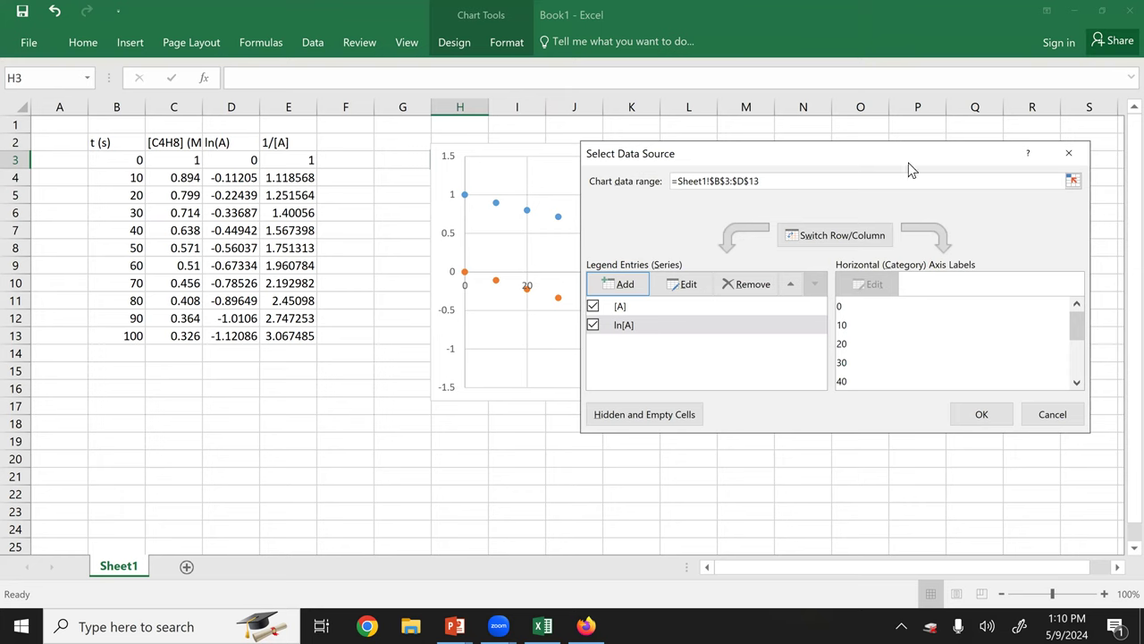
# Add a third series named 1/[A] with X values B3:B13 and Y values E3:E13, and apply the chart data selection
pyautogui.moveTo(910, 170); pyautogui.dragTo(924, 107)
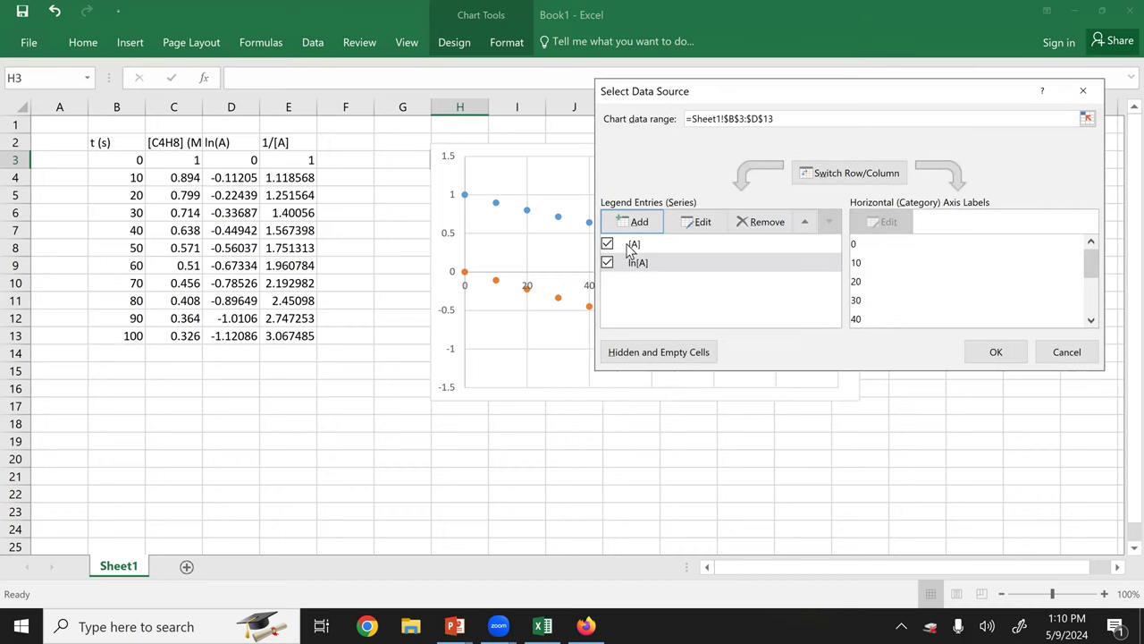
pyautogui.click(635, 222)
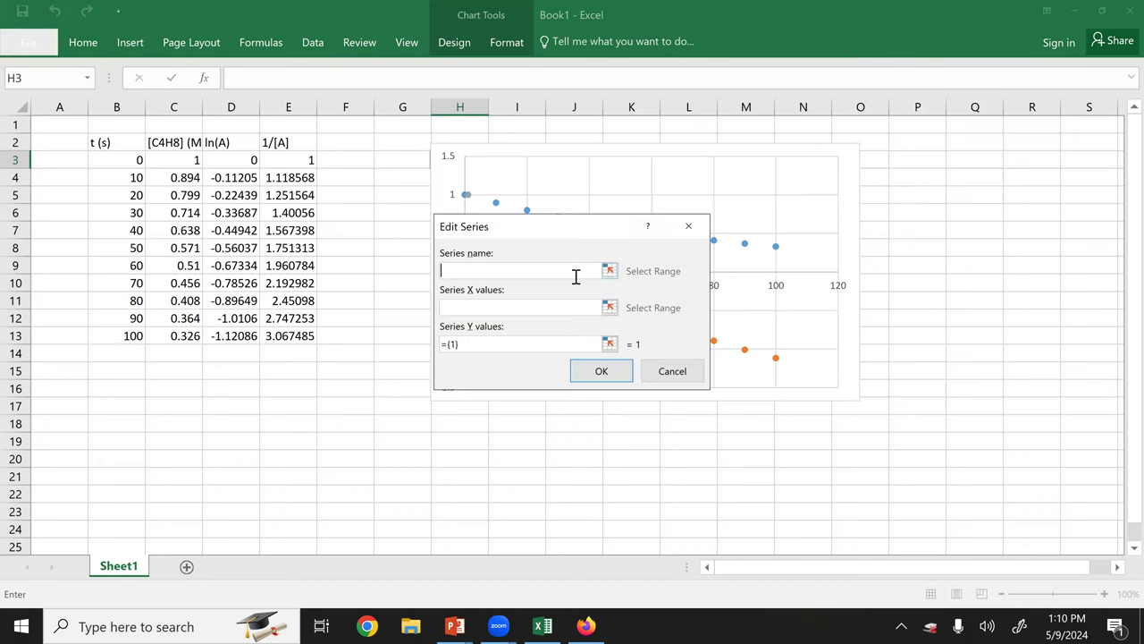
pyautogui.write('1/[A]')
pyautogui.click(608, 307)
pyautogui.click(141, 160)
pyautogui.hotkey('ctrl', 'shift', 'Down')
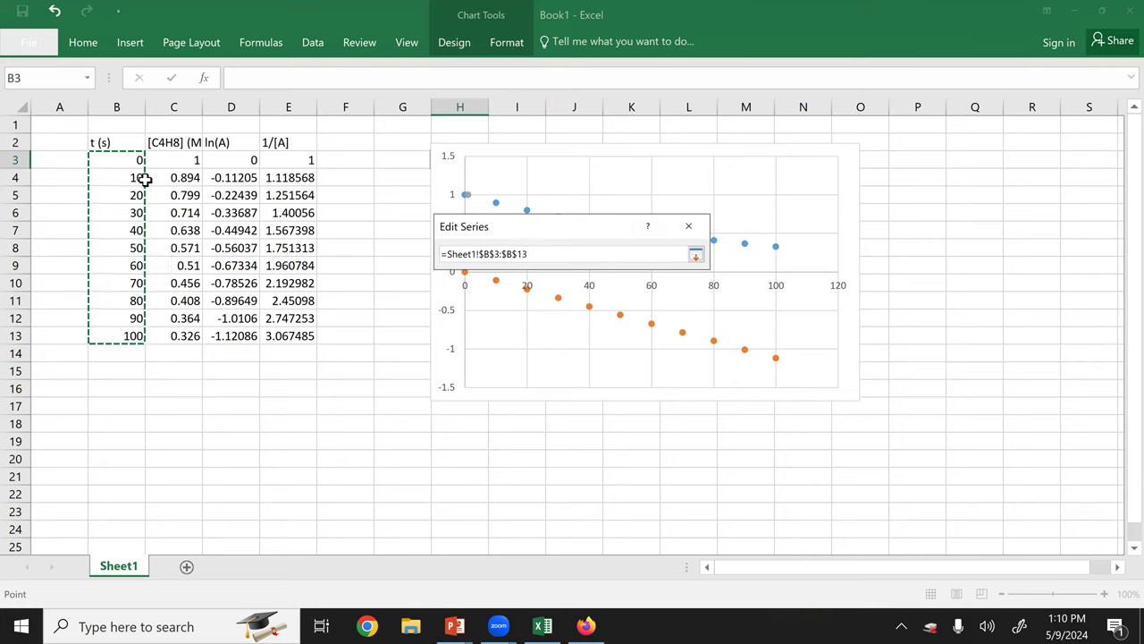
pyautogui.press('Return')
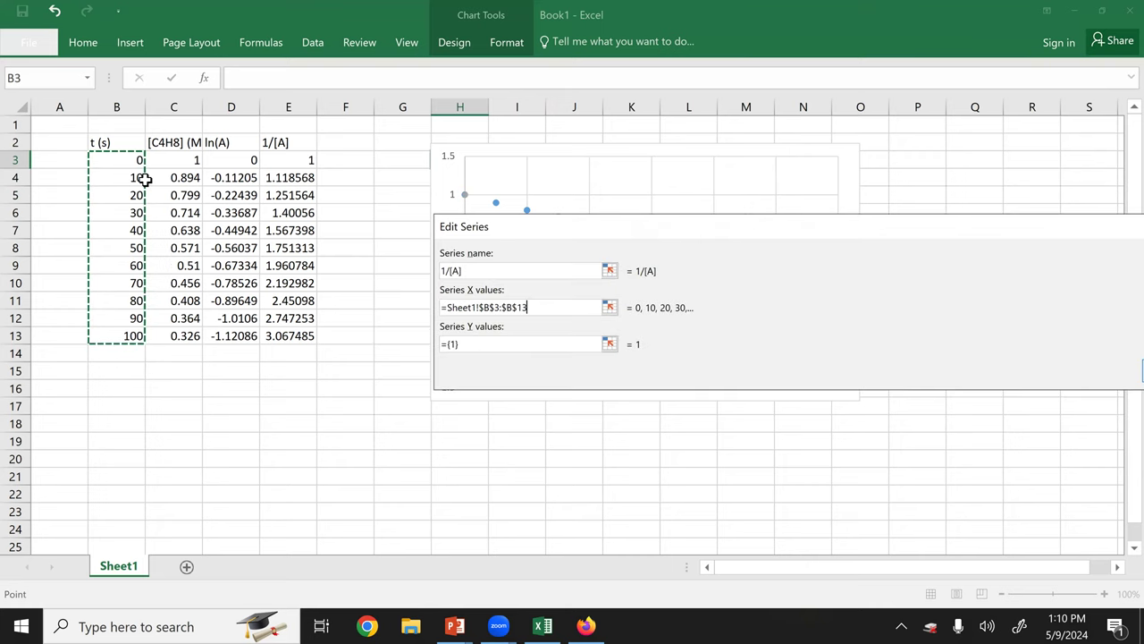
pyautogui.click(609, 344)
pyautogui.moveTo(288, 159); pyautogui.dragTo(294, 344)
pyautogui.press('Return')
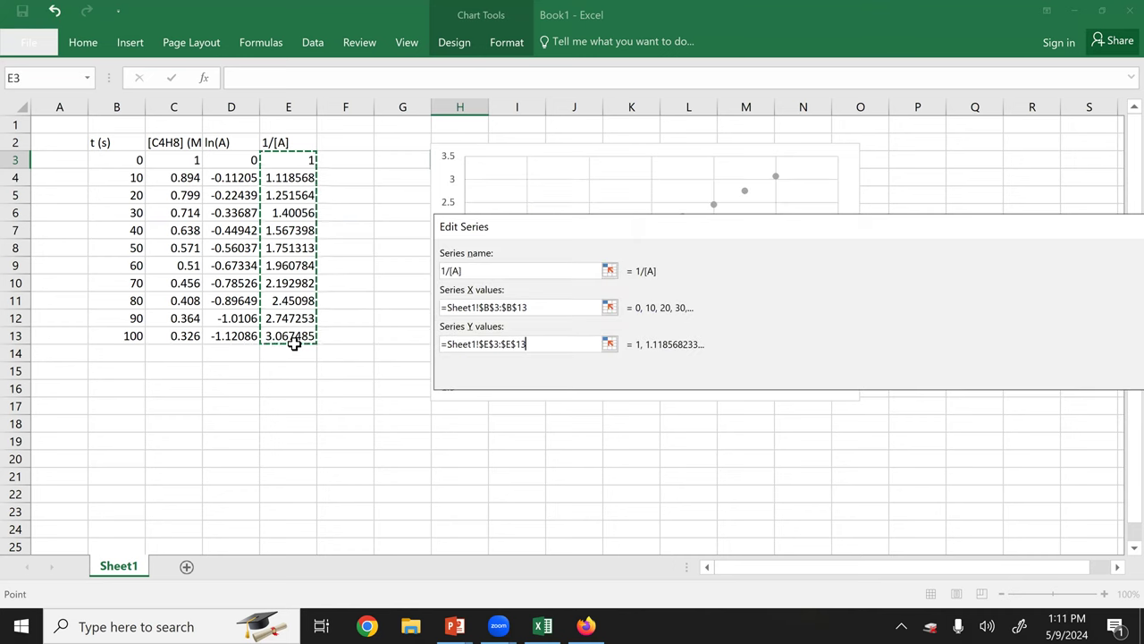
pyautogui.press('Return')
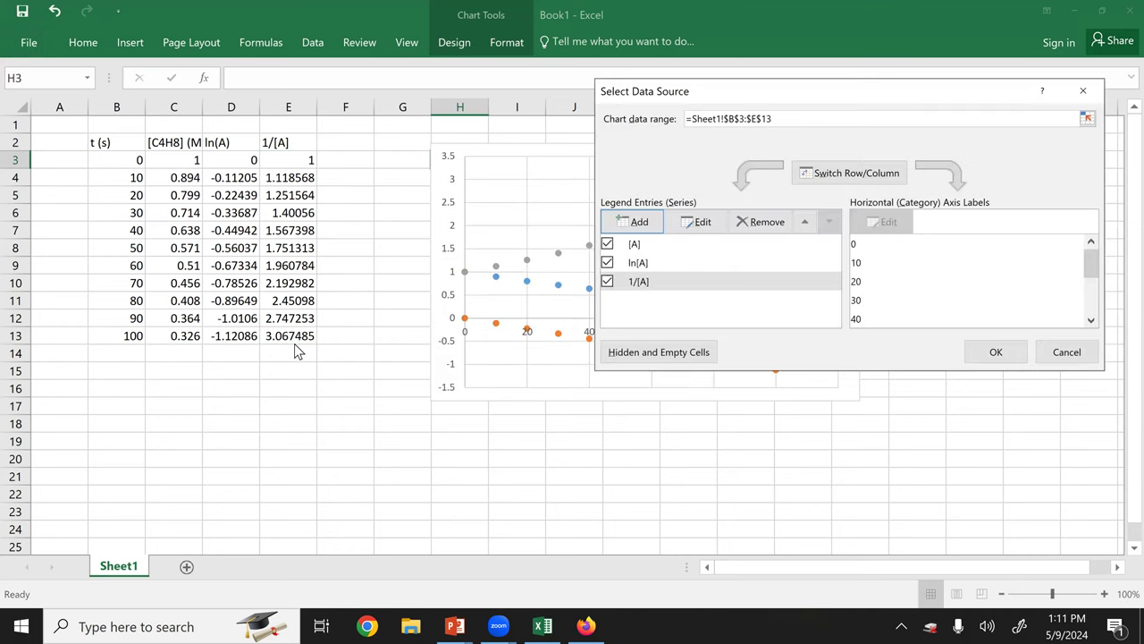
pyautogui.click(1006, 357)
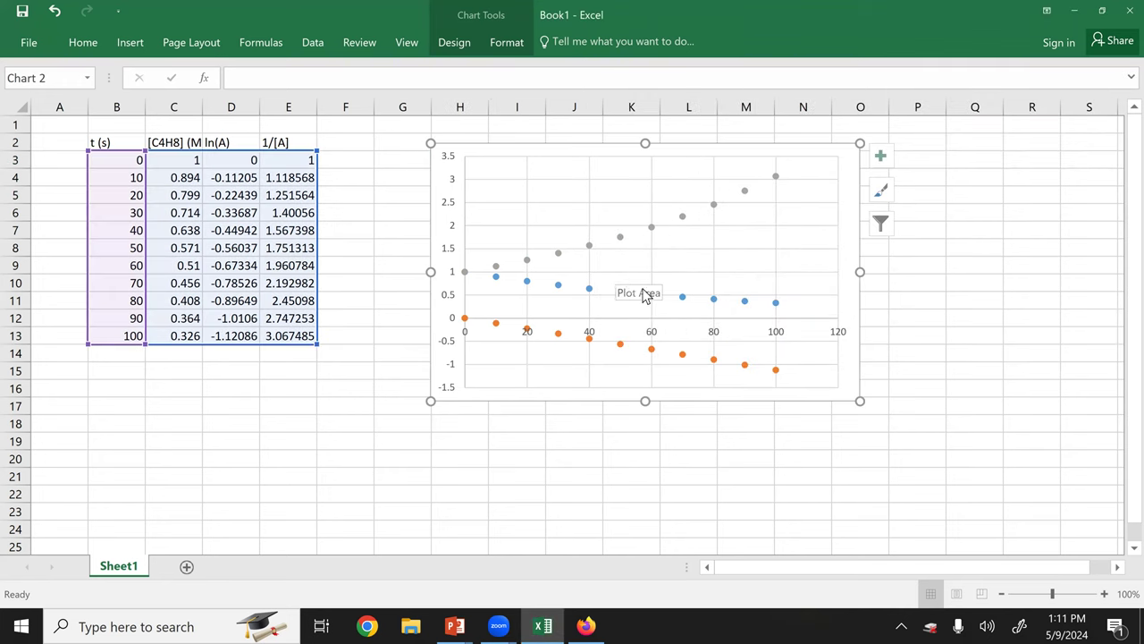
# Add a linear trendline with equation and R-squared value to the [A] series, and move its label above the line
pyautogui.click(681, 296)
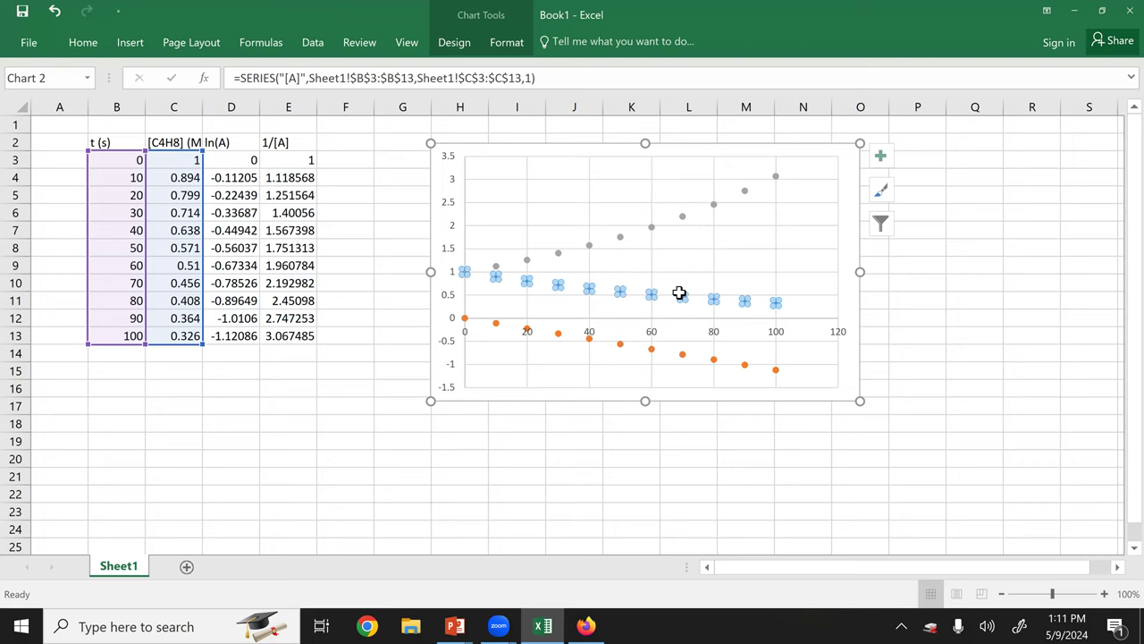
pyautogui.rightClick(684, 297)
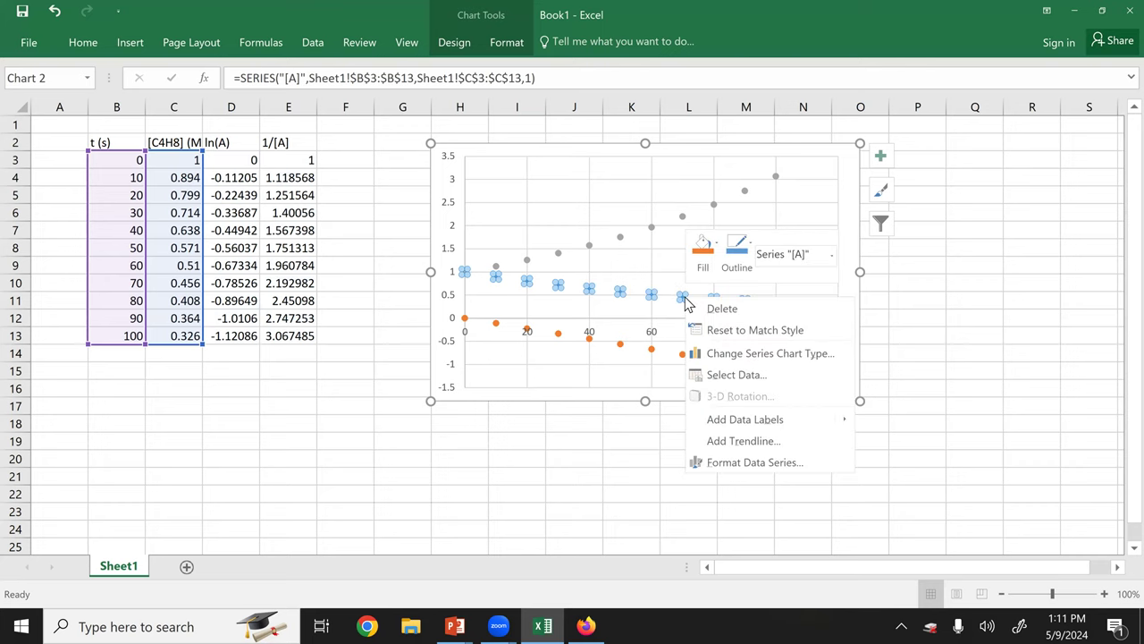
pyautogui.click(775, 440)
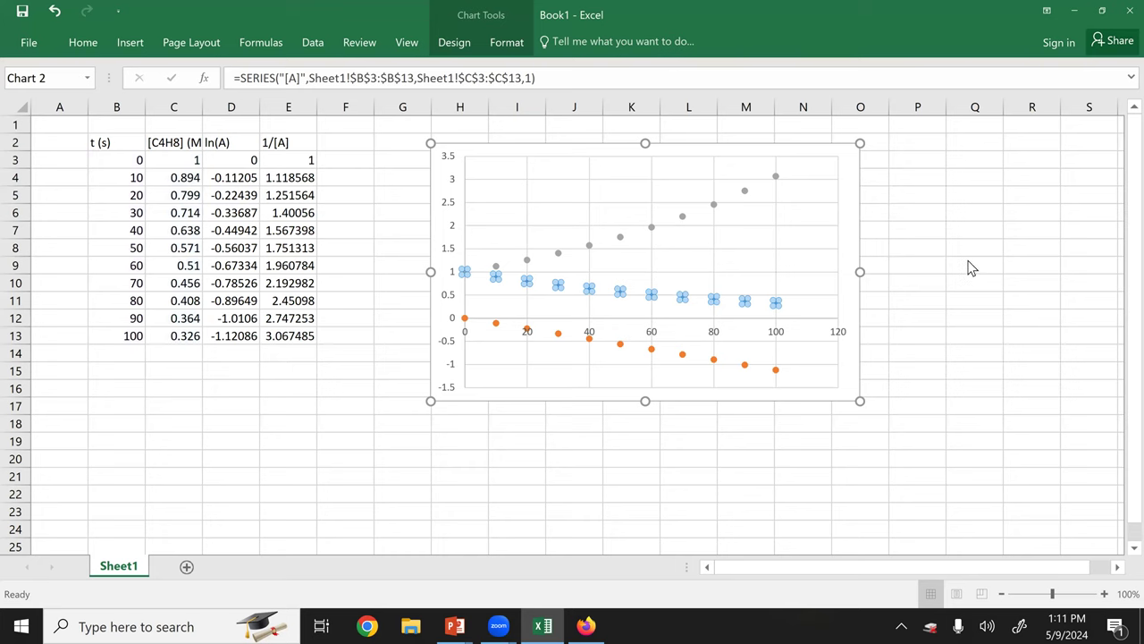
pyautogui.click(958, 547)
pyautogui.click(970, 567)
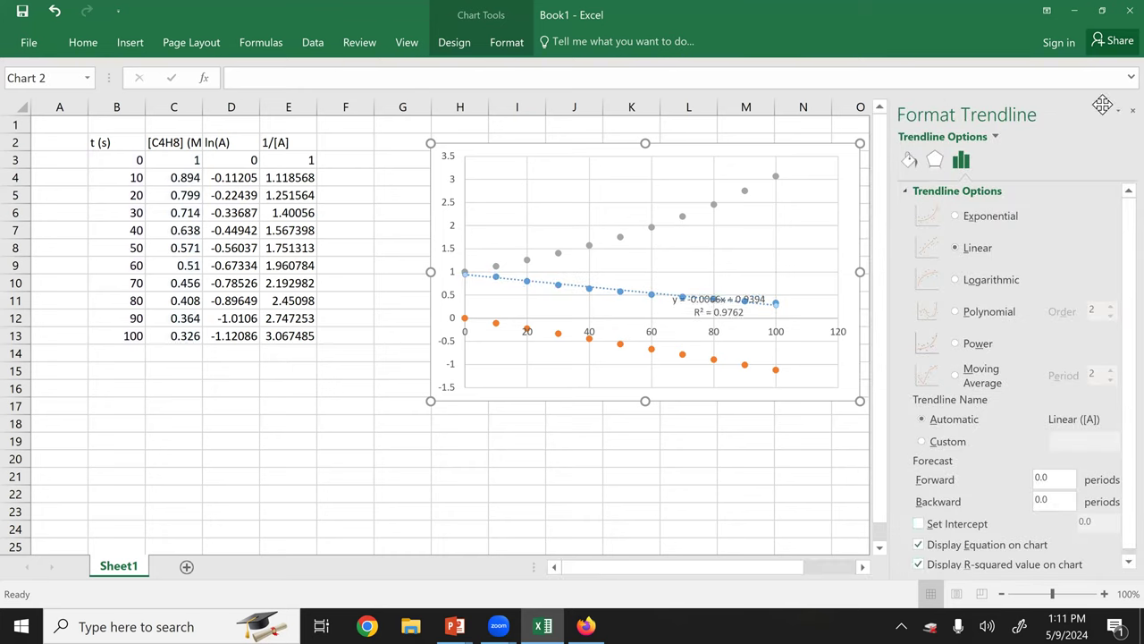
pyautogui.moveTo(749, 295); pyautogui.dragTo(797, 275)
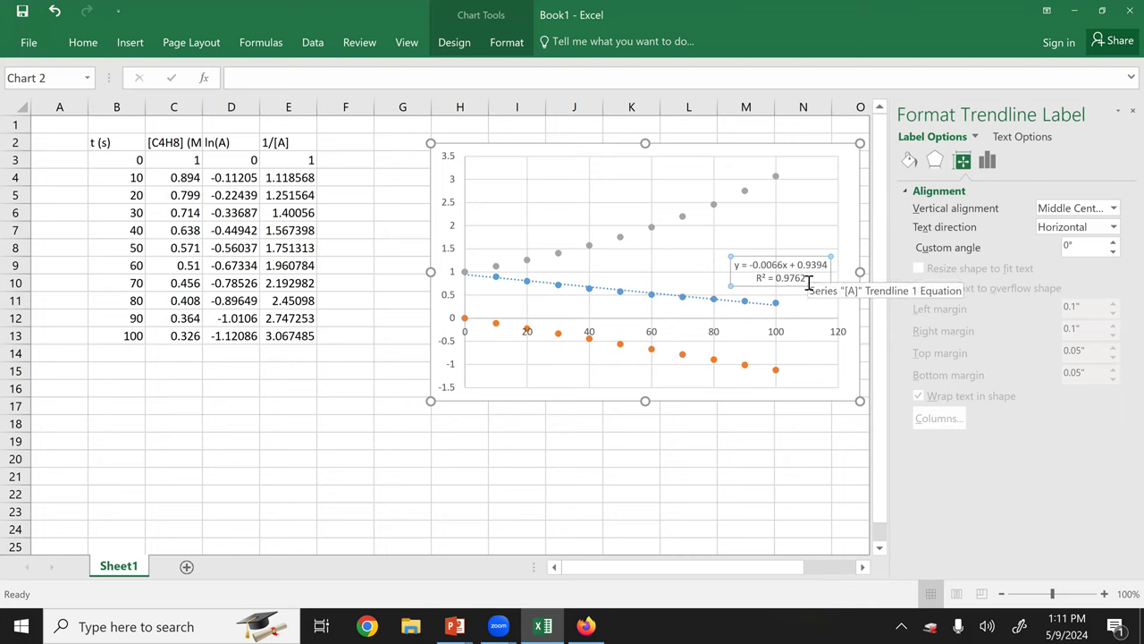
# Add a linear trendline with equation and R-squared value to the ln[A] series, and move its label below the line
pyautogui.click(747, 365)
pyautogui.rightClick(747, 366)
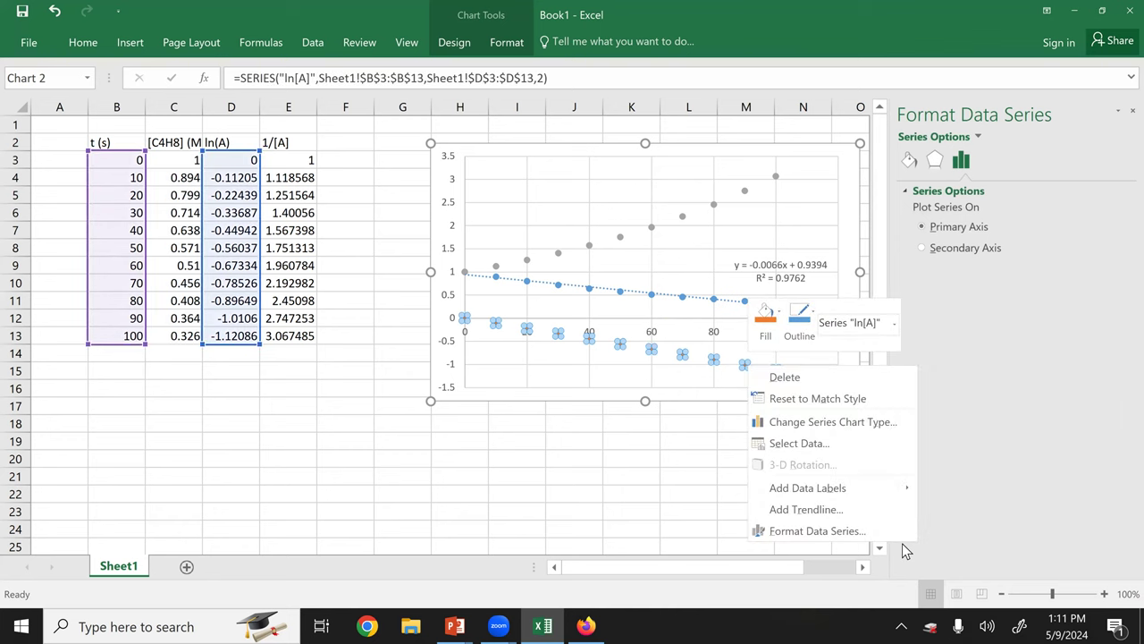
pyautogui.click(868, 513)
pyautogui.click(992, 544)
pyautogui.click(1000, 564)
pyautogui.moveTo(725, 378); pyautogui.dragTo(753, 394)
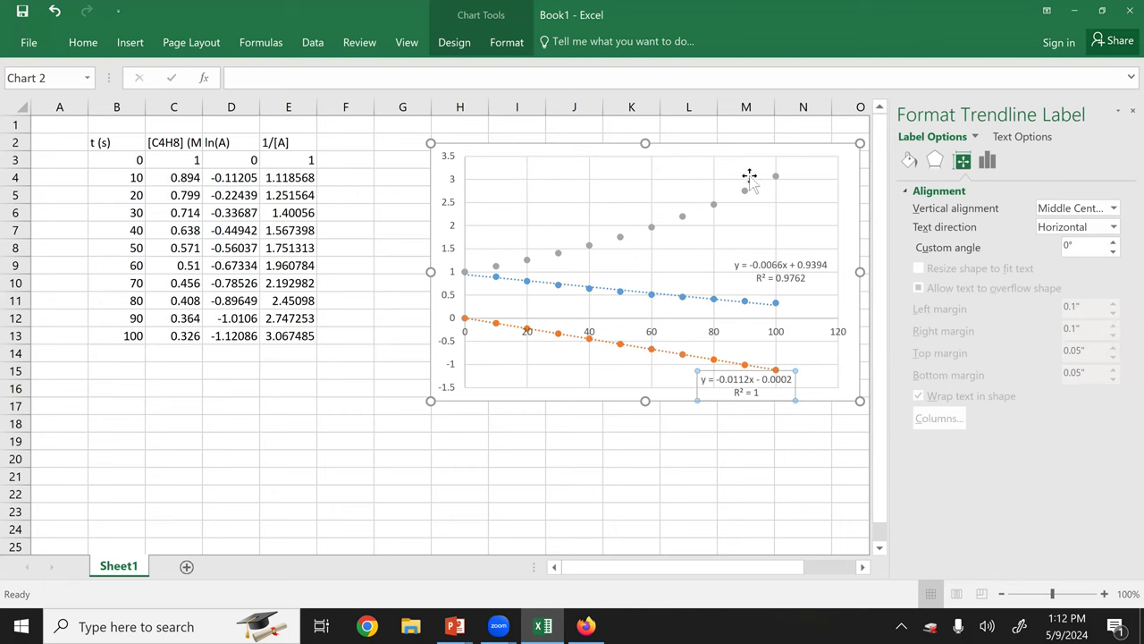
# Add a linear trendline with equation and R-squared value to the 1/[A] series, and move its label clear above the line
pyautogui.click(748, 190)
pyautogui.rightClick(749, 188)
pyautogui.click(838, 338)
pyautogui.click(988, 545)
pyautogui.click(996, 564)
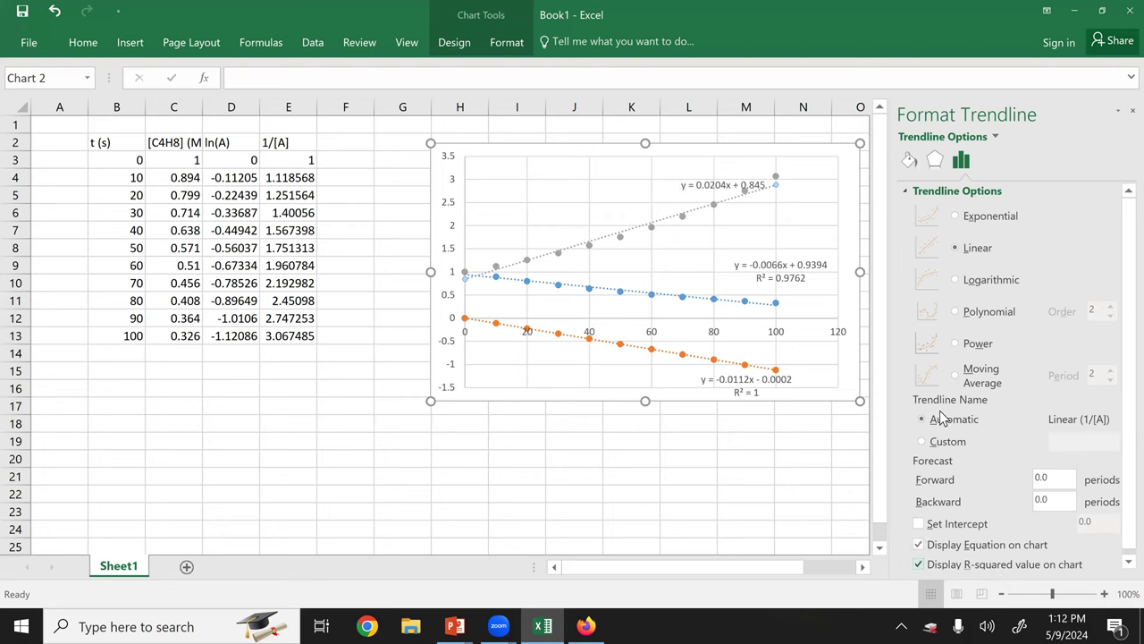
pyautogui.moveTo(730, 173); pyautogui.dragTo(738, 210)
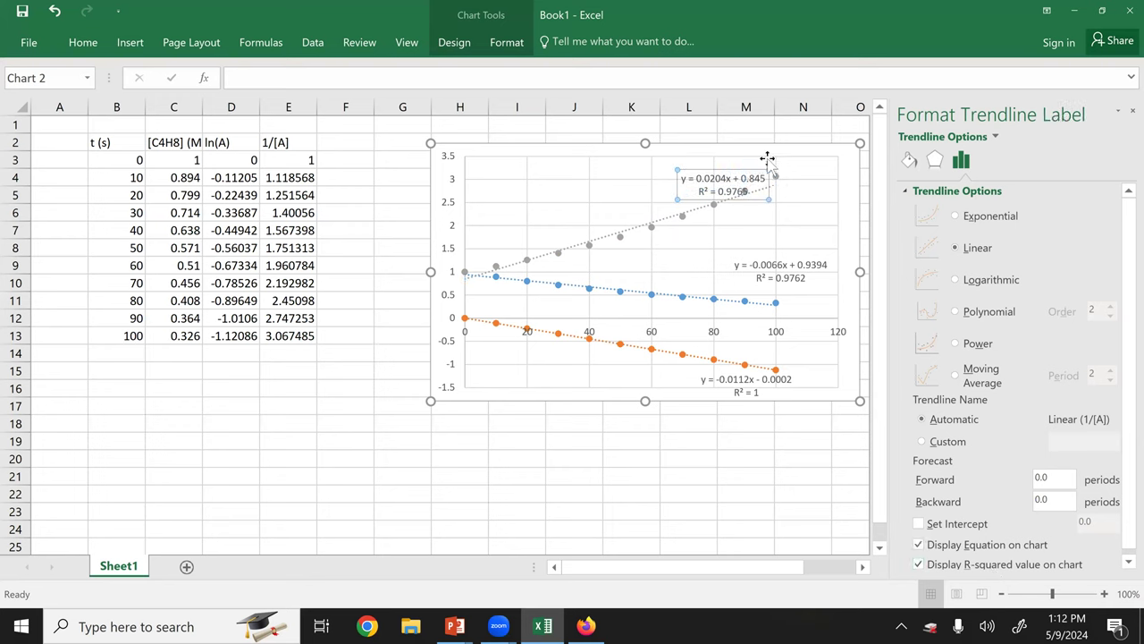
pyautogui.click(802, 270)
pyautogui.click(737, 184)
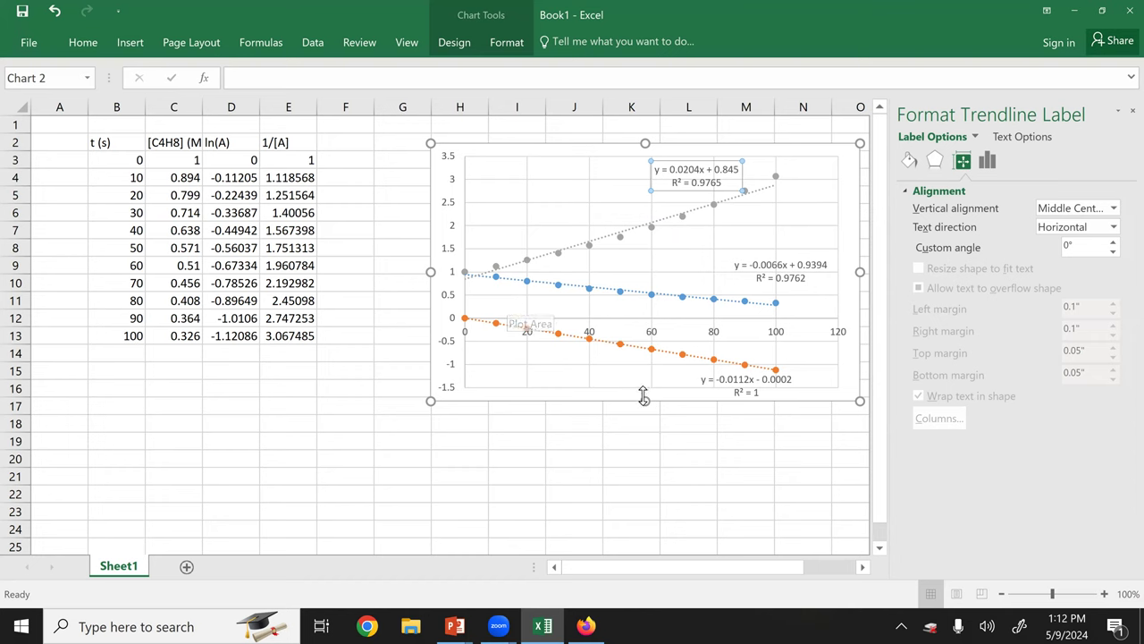
# Select the linear trendline of the ln[A] series in the chart
pyautogui.click(715, 368)
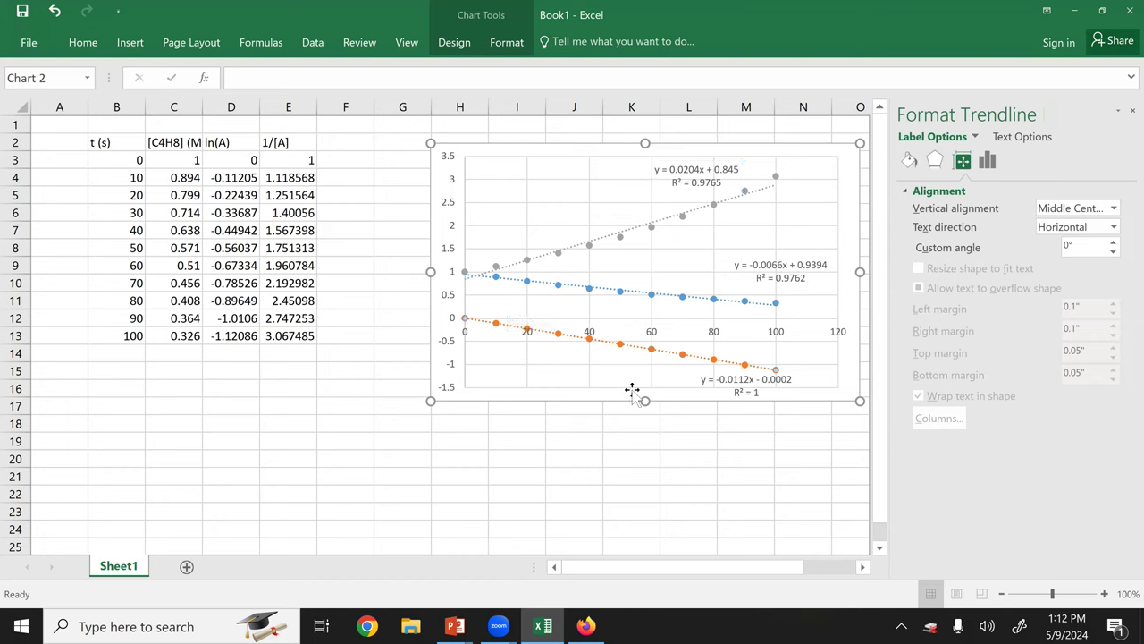
pyautogui.click(716, 364)
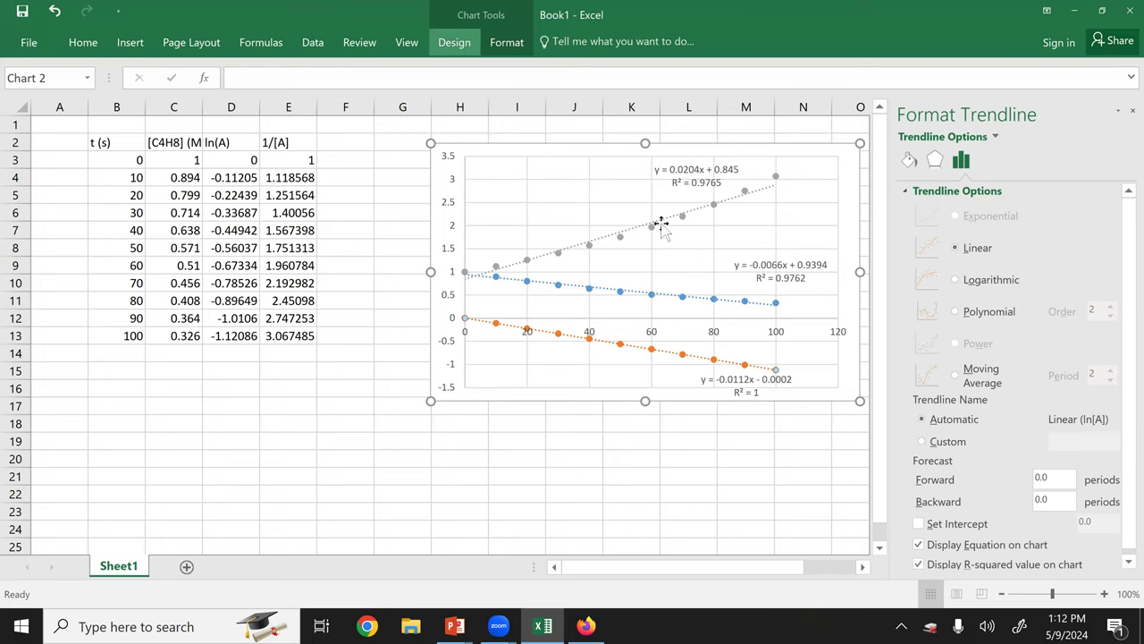
# Close the trendline formatting options and preview the chart with a legend below the plot
pyautogui.click(1132, 112)
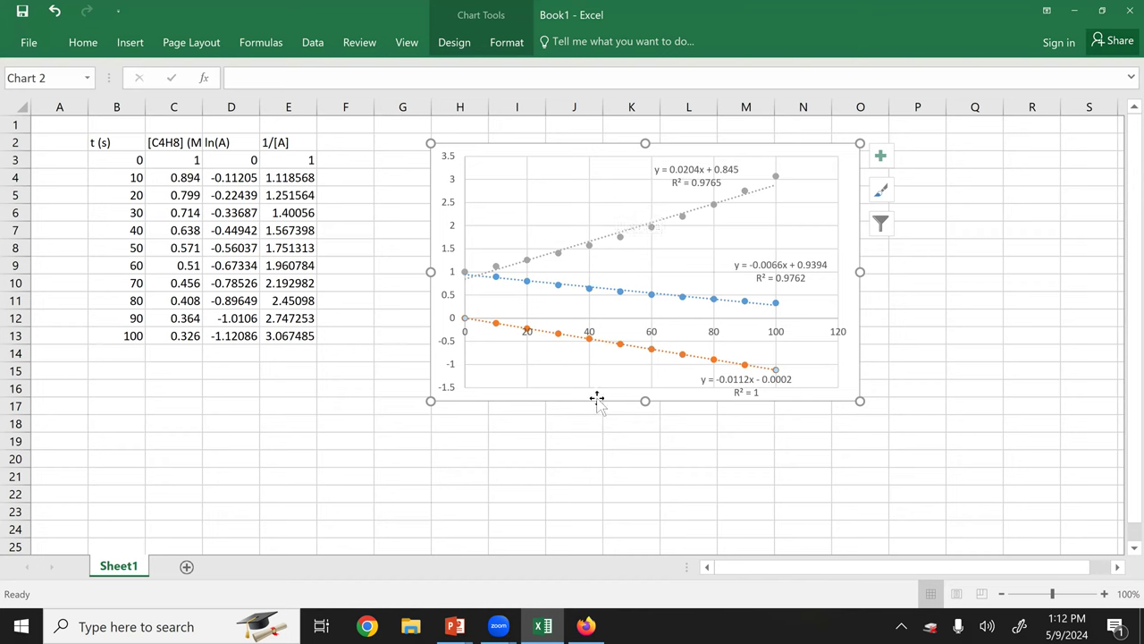
pyautogui.click(452, 46)
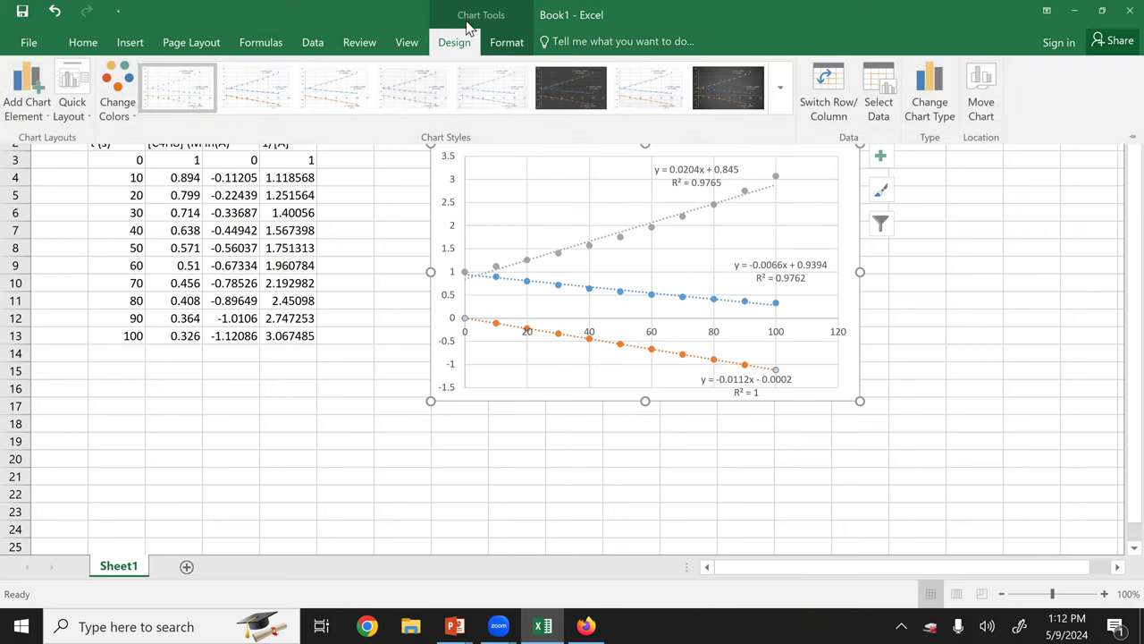
pyautogui.click(23, 112)
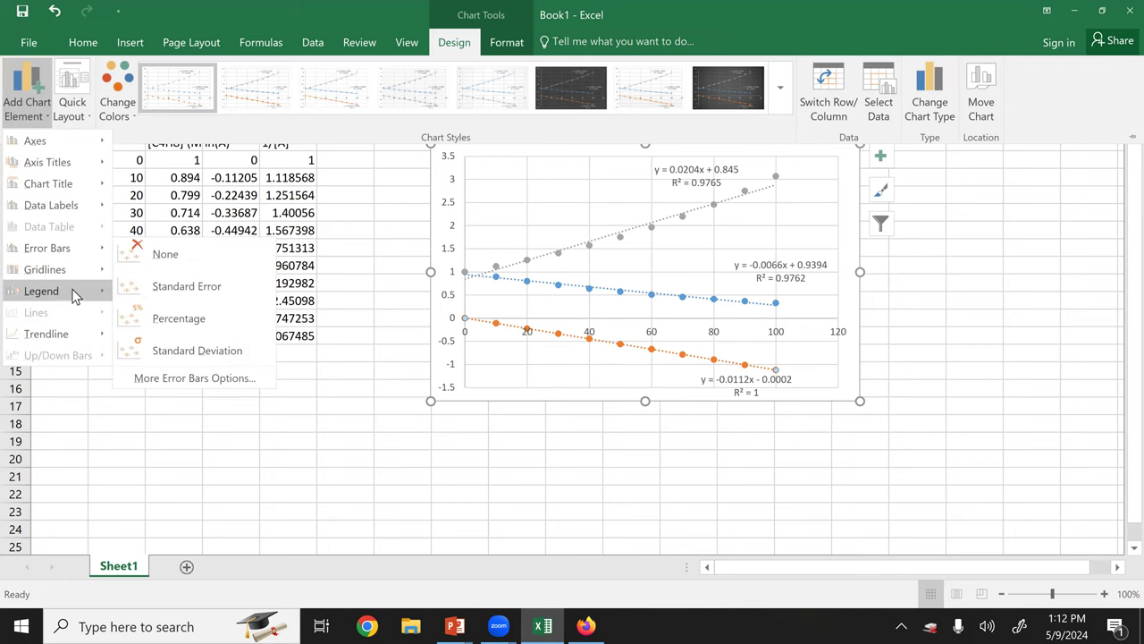
pyautogui.moveTo(97, 291)
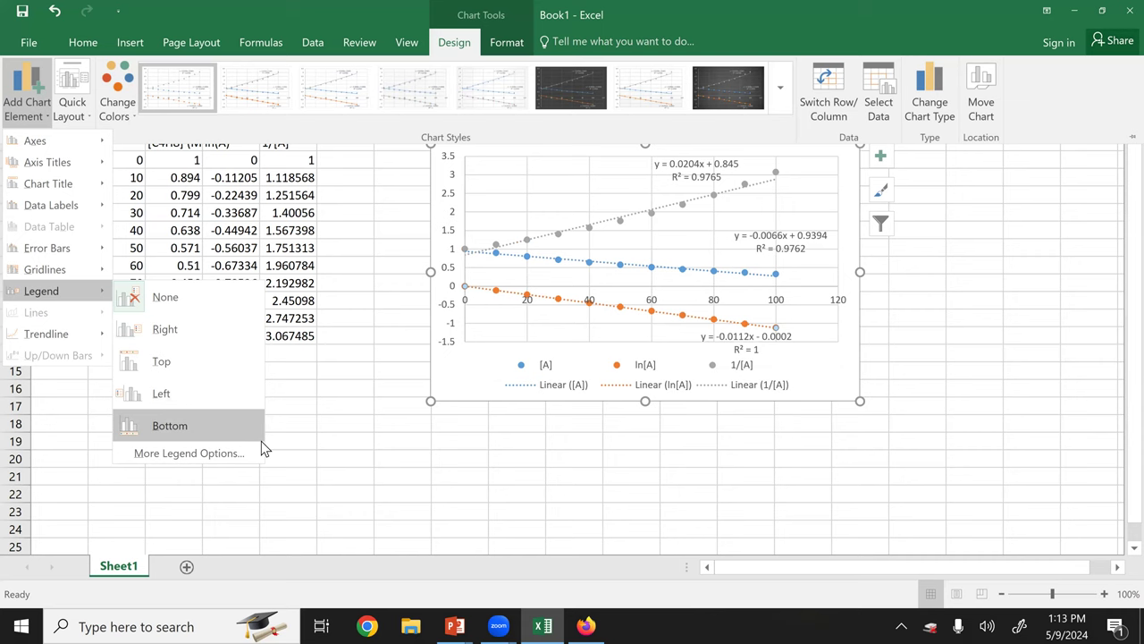
# Move the scatter chart from Sheet1 to its own new chart sheet, Chart1, and show that sheet
pyautogui.click(553, 402)
pyautogui.rightClick(561, 403)
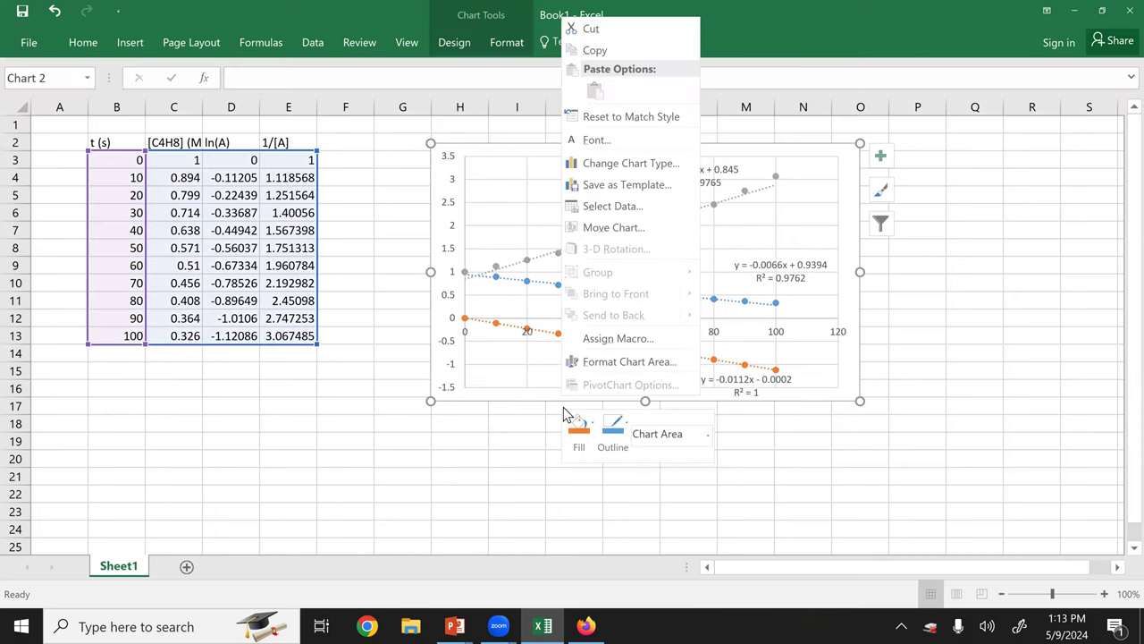
pyautogui.click(640, 233)
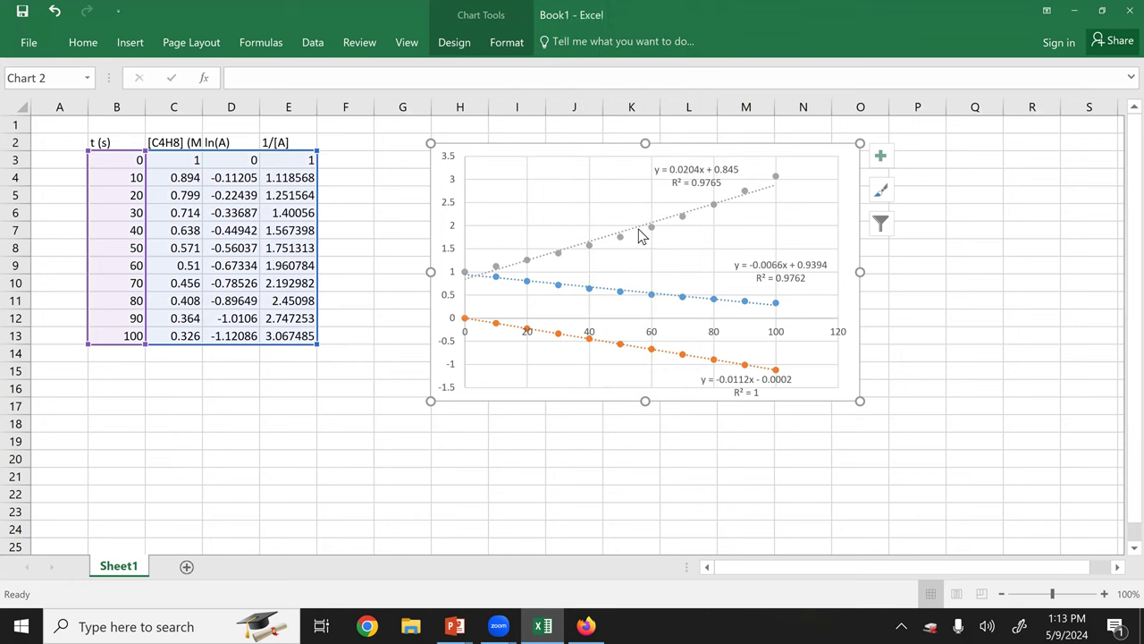
pyautogui.click(539, 197)
pyautogui.click(705, 297)
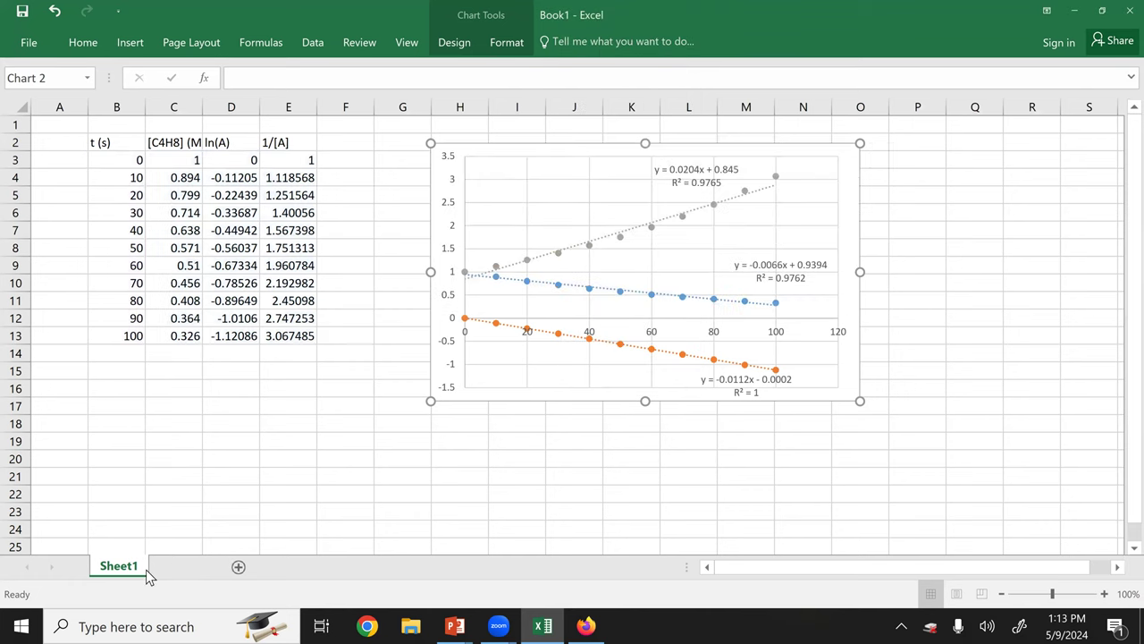
pyautogui.click(171, 565)
pyautogui.click(118, 565)
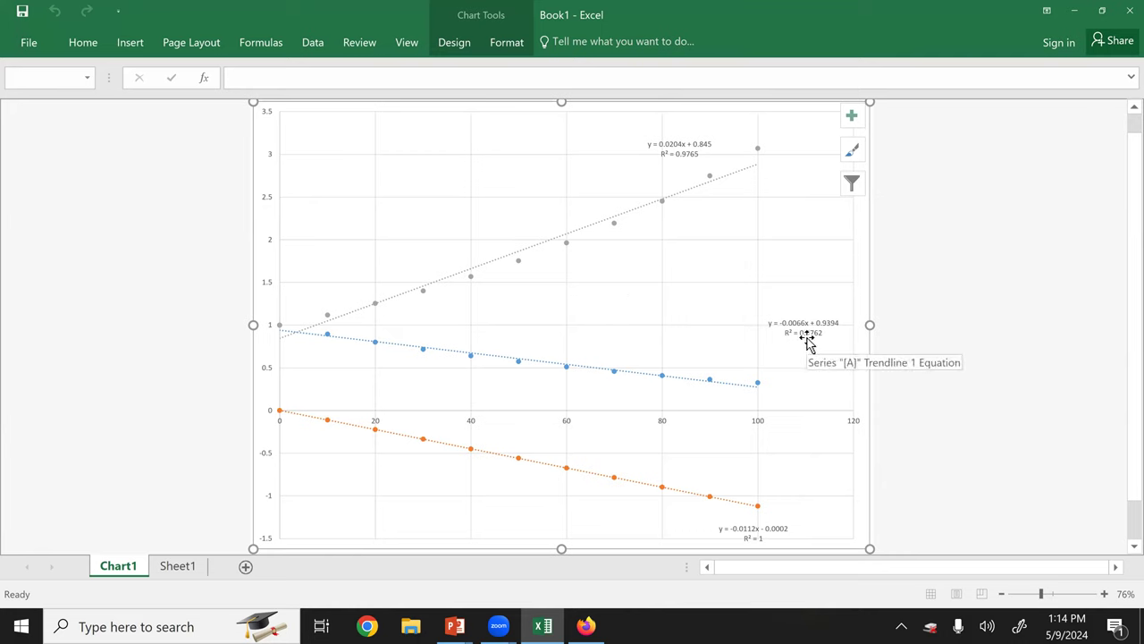
pyautogui.click(460, 46)
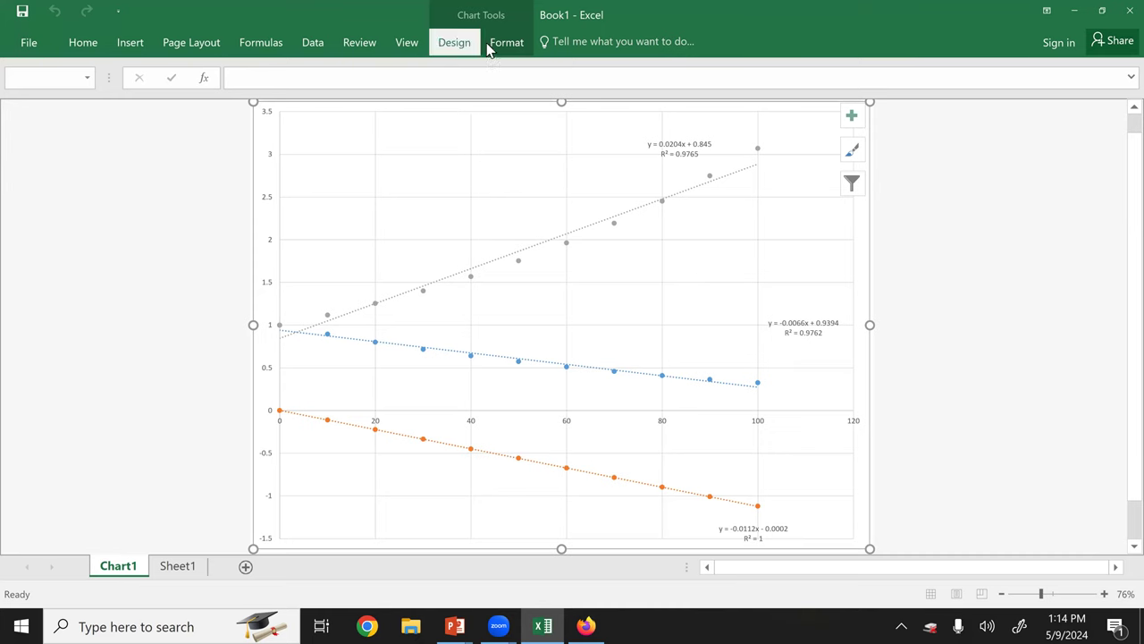
pyautogui.click(503, 44)
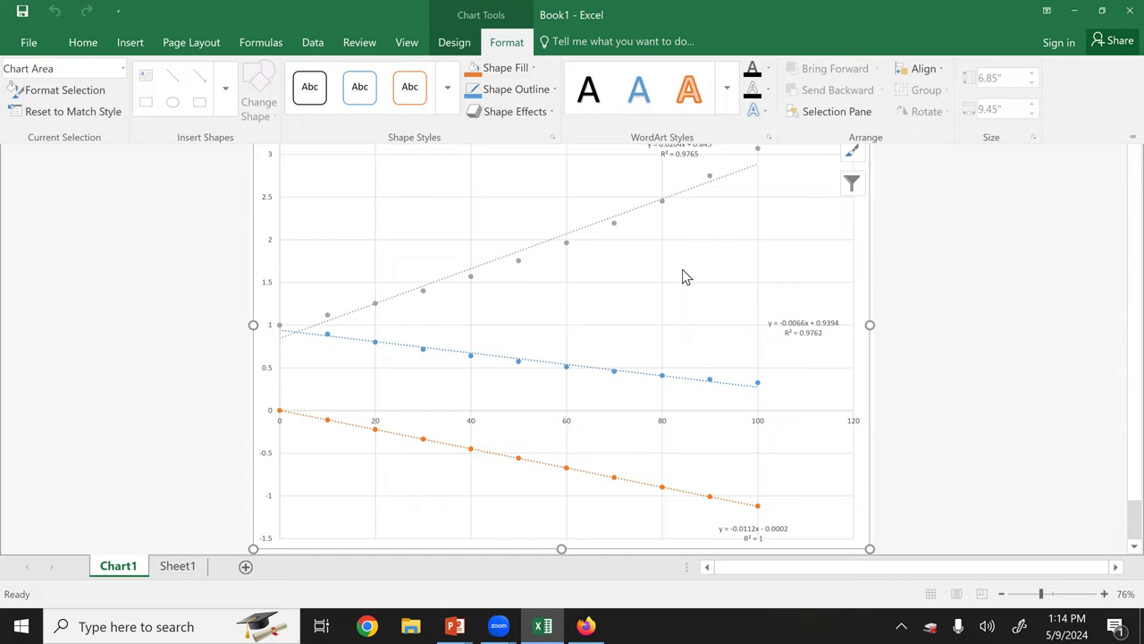
pyautogui.click(730, 279)
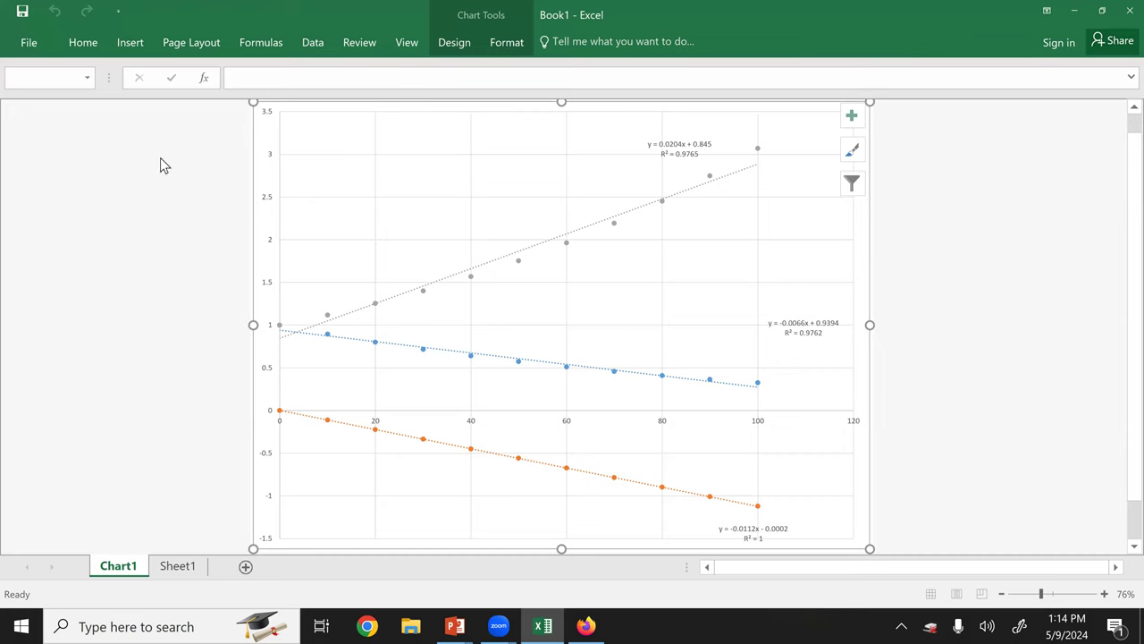
# Go back to Sheet1 and add a new blank worksheet after it
pyautogui.click(188, 566)
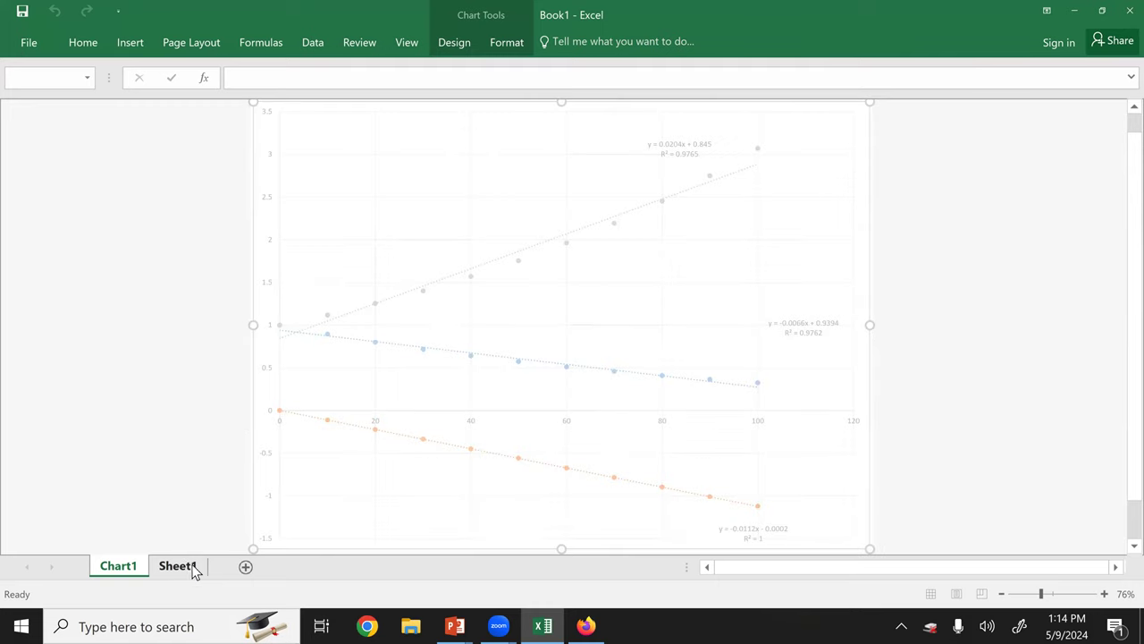
pyautogui.click(246, 567)
# Switch to PowerPoint, close the 09_More.Rate.Laws(1) presentation, and show slide 5, Arrhenius Equation, in 10_Nuclear.Chemistry
pyautogui.click(587, 624)
pyautogui.click(453, 625)
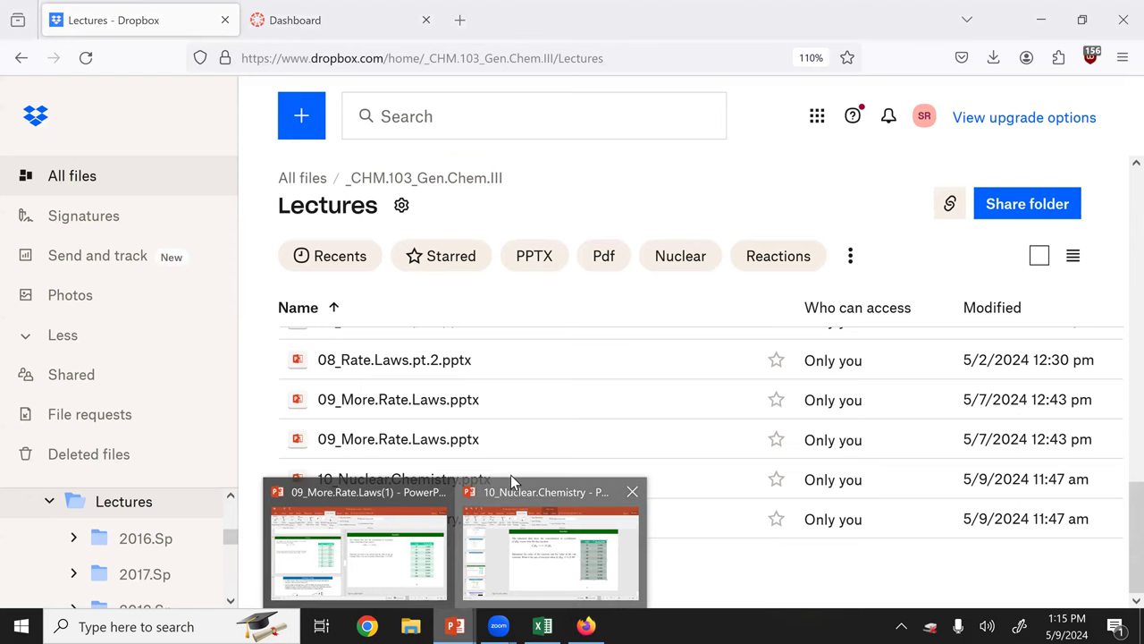
pyautogui.click(437, 491)
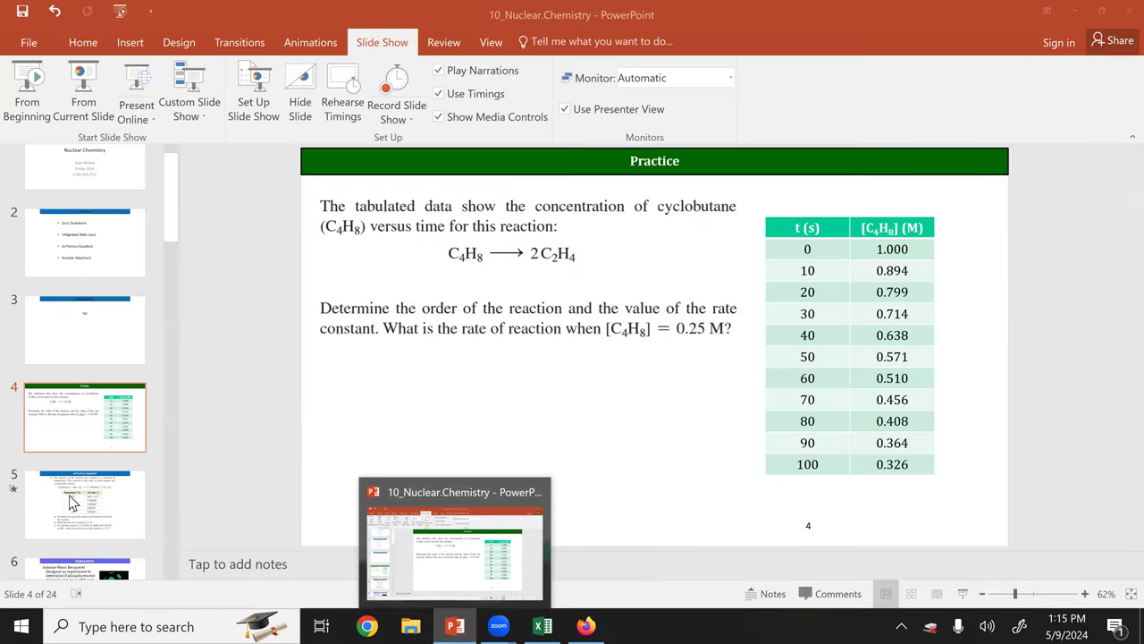
pyautogui.click(73, 502)
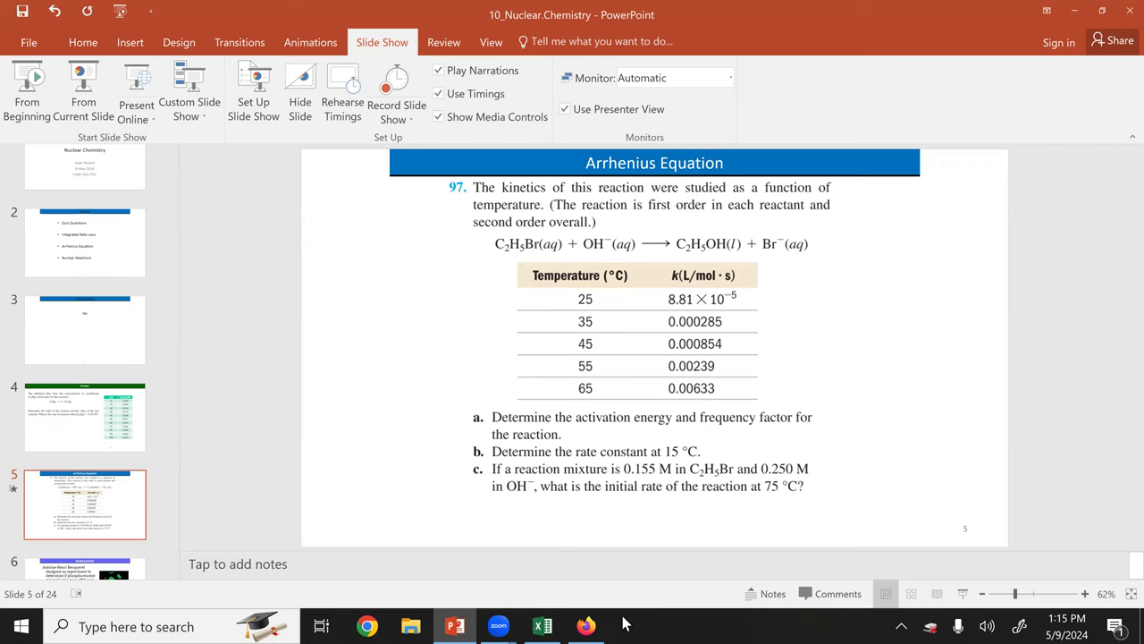
# Switch back to Excel, show Chart1, and move the ln[A] trendline label closer beneath its line
pyautogui.click(539, 625)
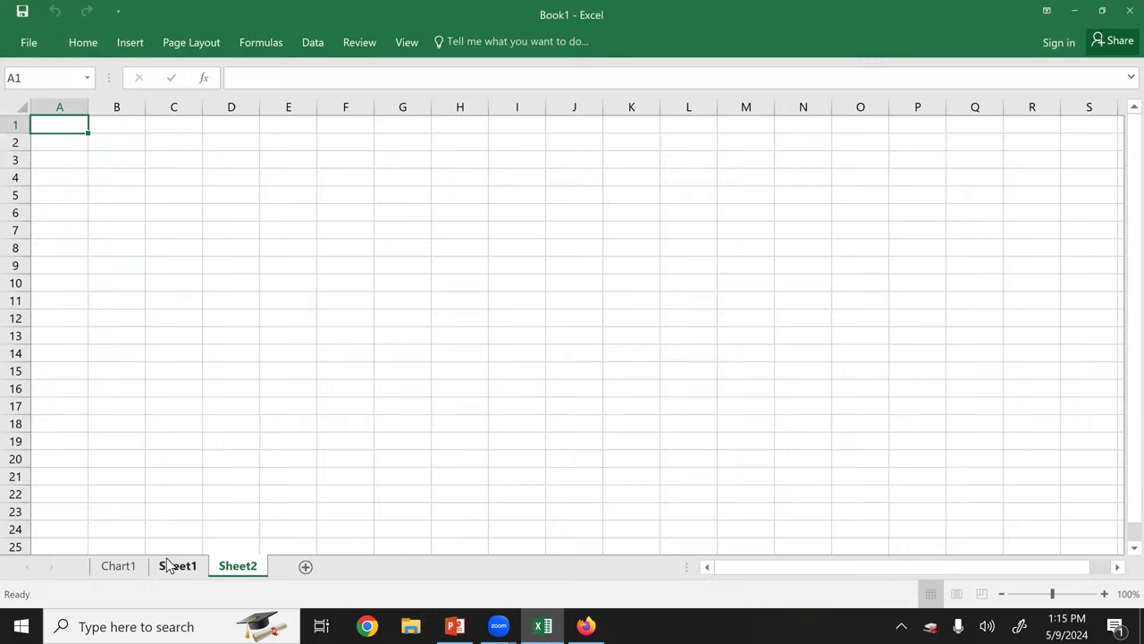
pyautogui.hotkey('ctrl', 'pageup')
pyautogui.hotkey('ctrl', 'pageup')
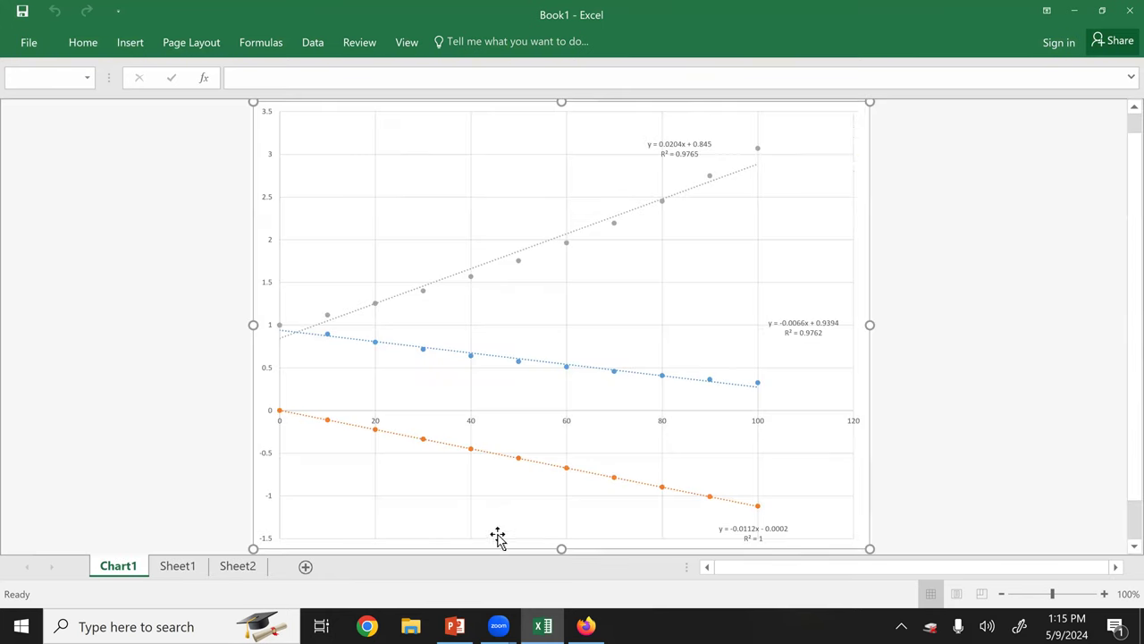
pyautogui.click(751, 531)
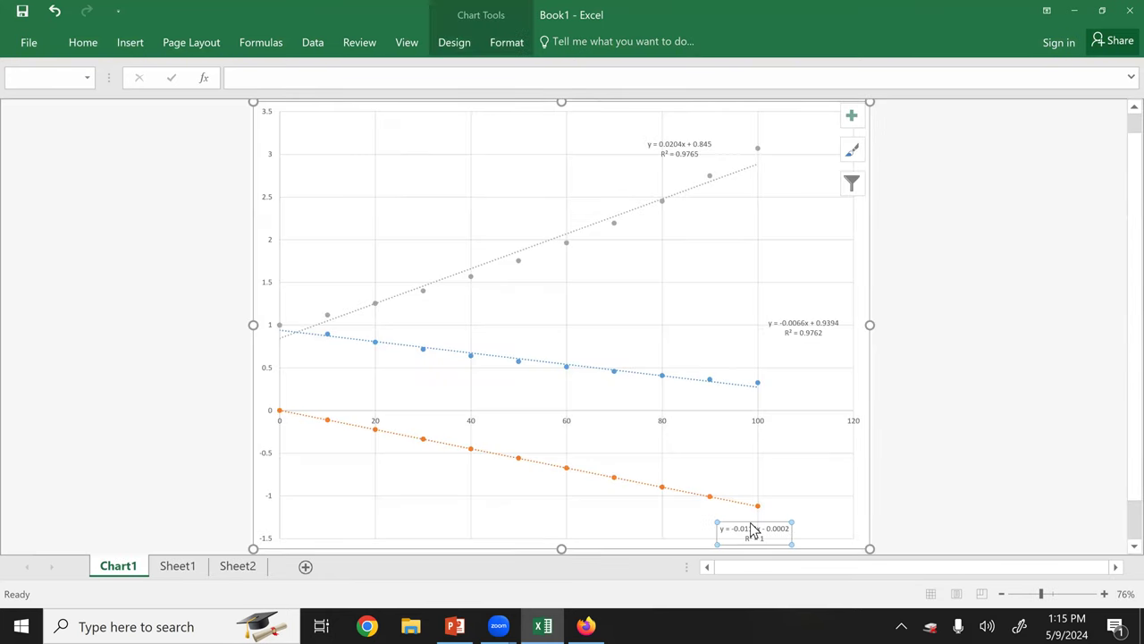
pyautogui.moveTo(721, 532); pyautogui.dragTo(674, 518)
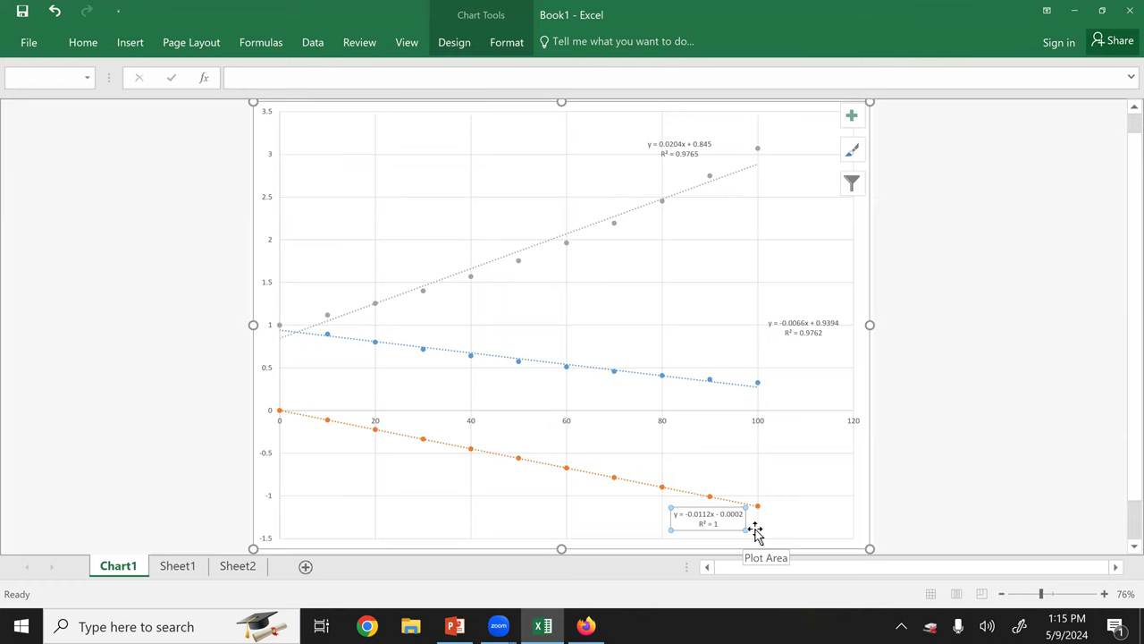
# Format the numbers in the ln[A] trendline label as Scientific with 2 decimal places
pyautogui.rightClick(696, 513)
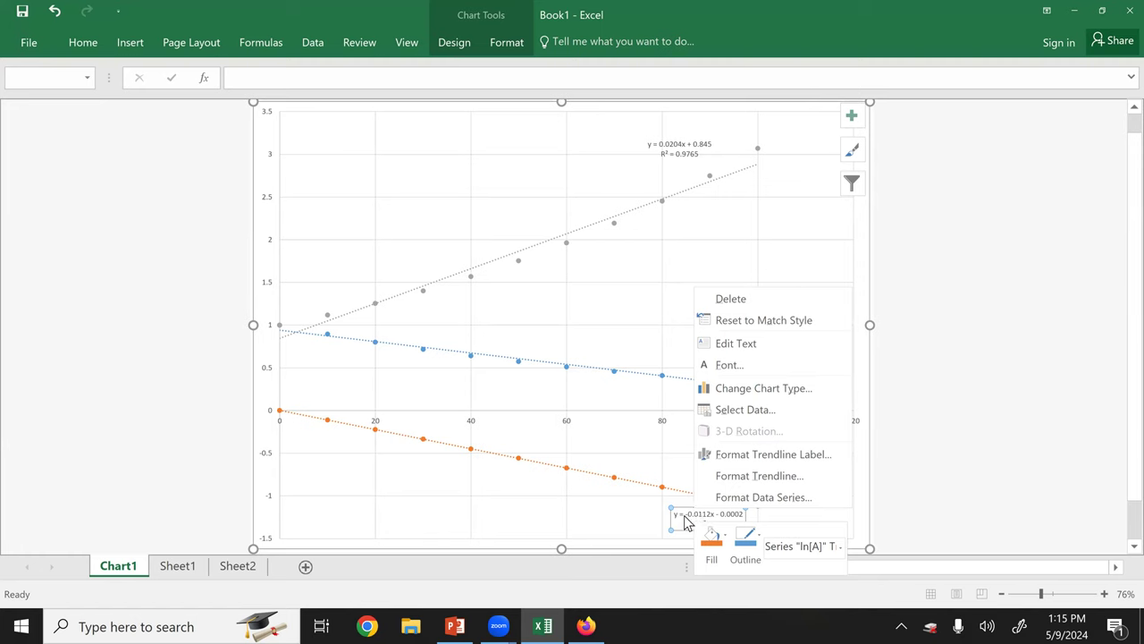
pyautogui.click(812, 475)
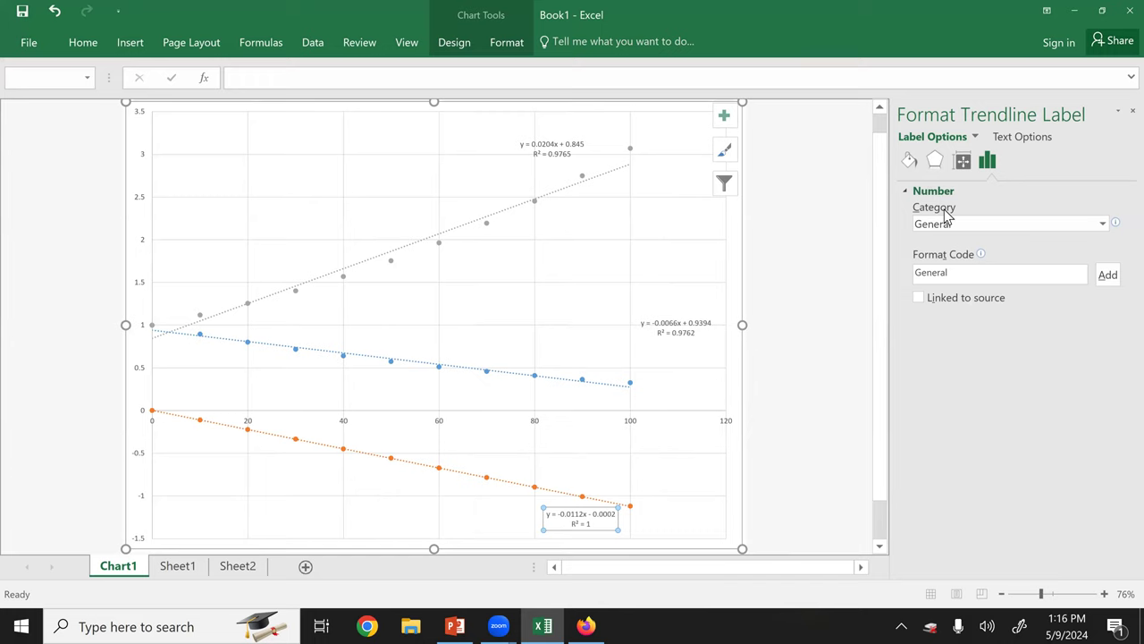
pyautogui.click(971, 224)
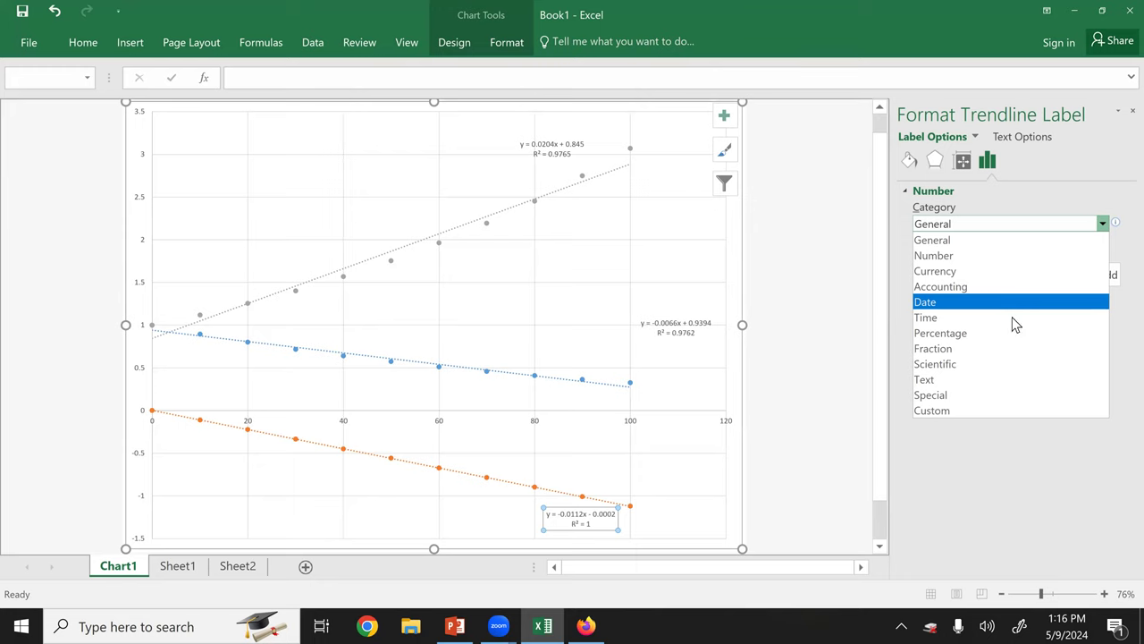
pyautogui.click(989, 371)
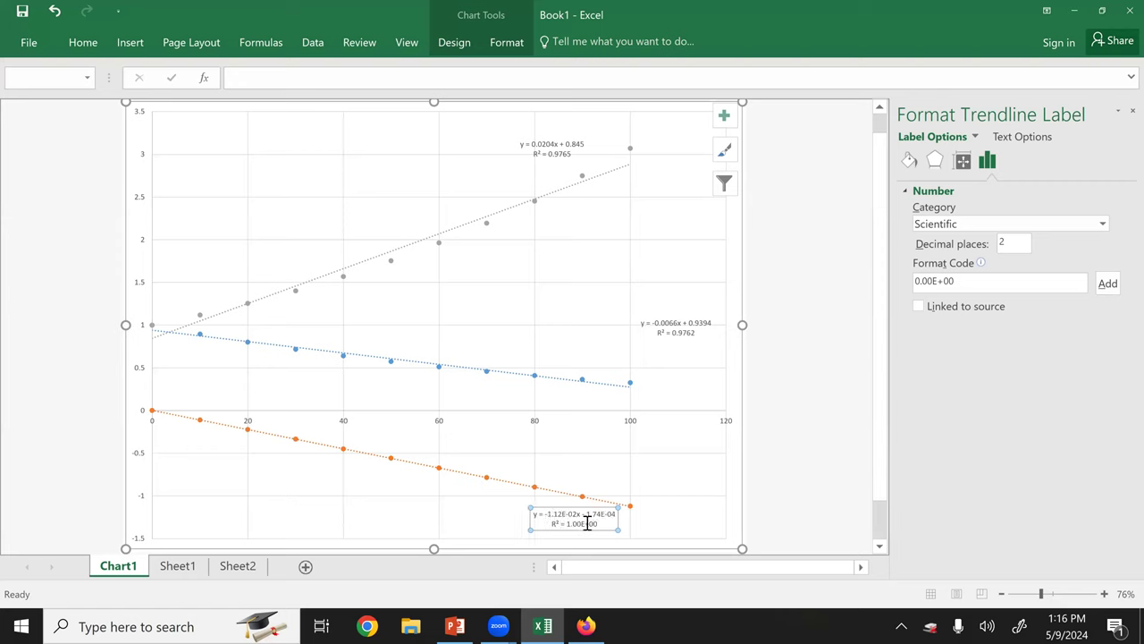
# Enlarge all the text of the ln[A] trendline label to font size 24
pyautogui.click(1021, 139)
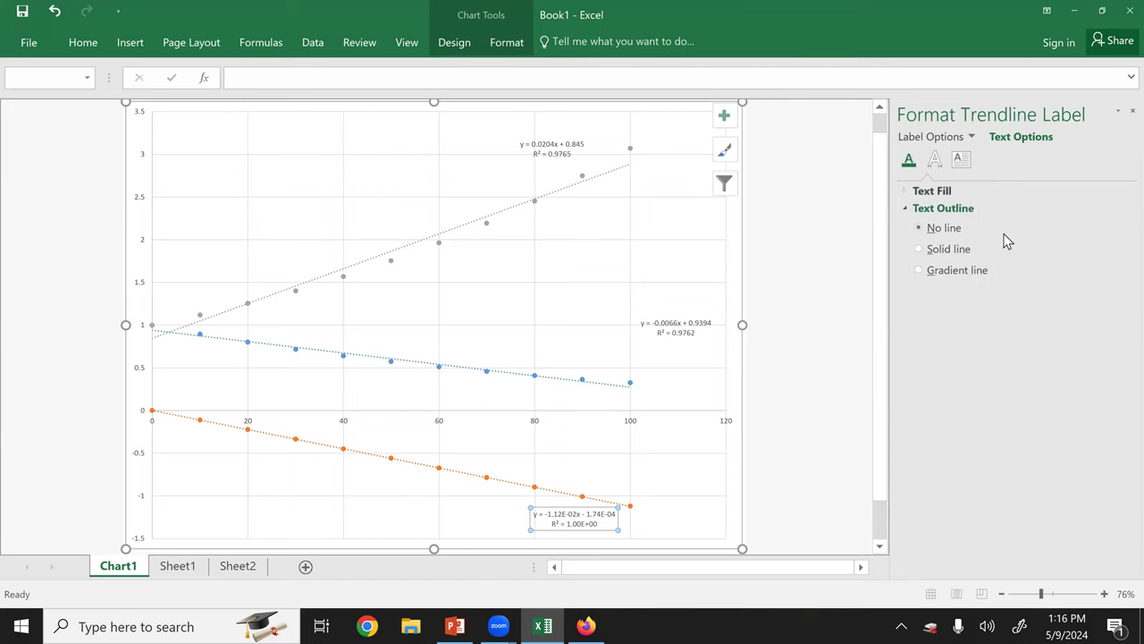
pyautogui.click(98, 44)
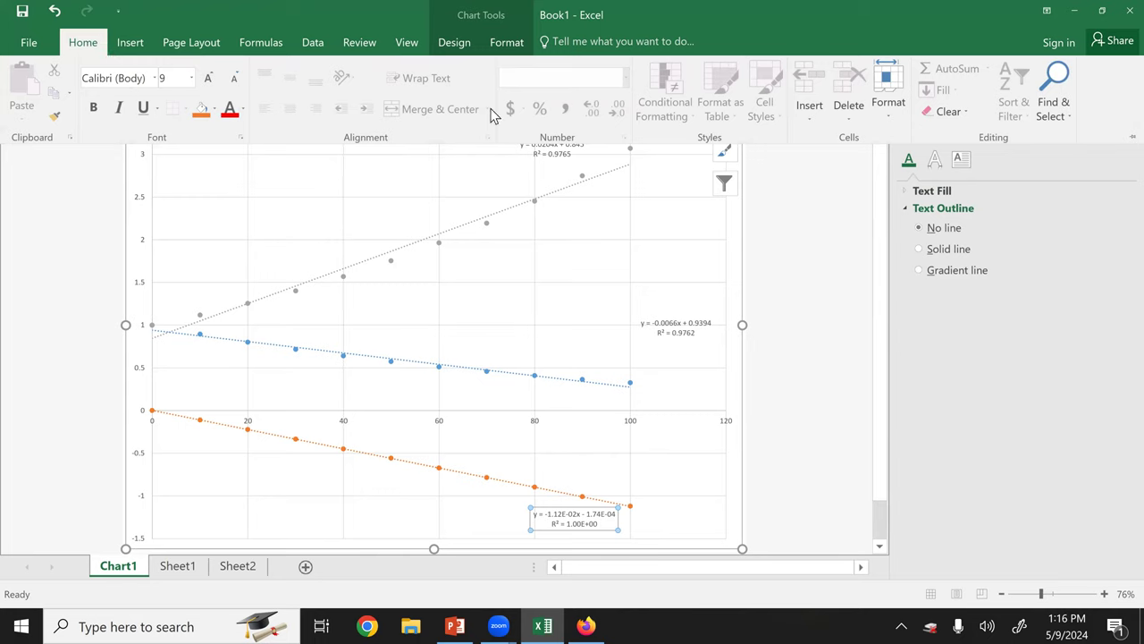
pyautogui.tripleClick(576, 523)
pyautogui.click(667, 470)
pyautogui.click(668, 470)
pyautogui.click(667, 471)
pyautogui.click(668, 471)
pyautogui.click(668, 470)
pyautogui.click(668, 470)
pyautogui.click(668, 470)
pyautogui.click(667, 471)
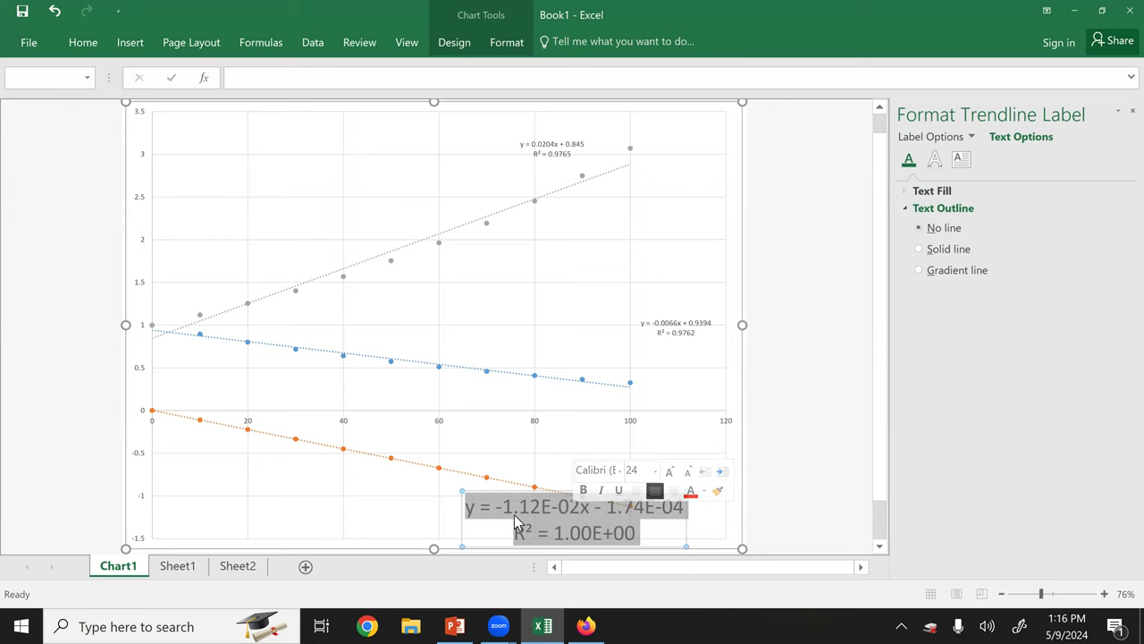
# Move the enlarged ln[A] label into the empty lower-left area of the plot, beneath the ln[A] line, and deselect it
pyautogui.click(375, 492)
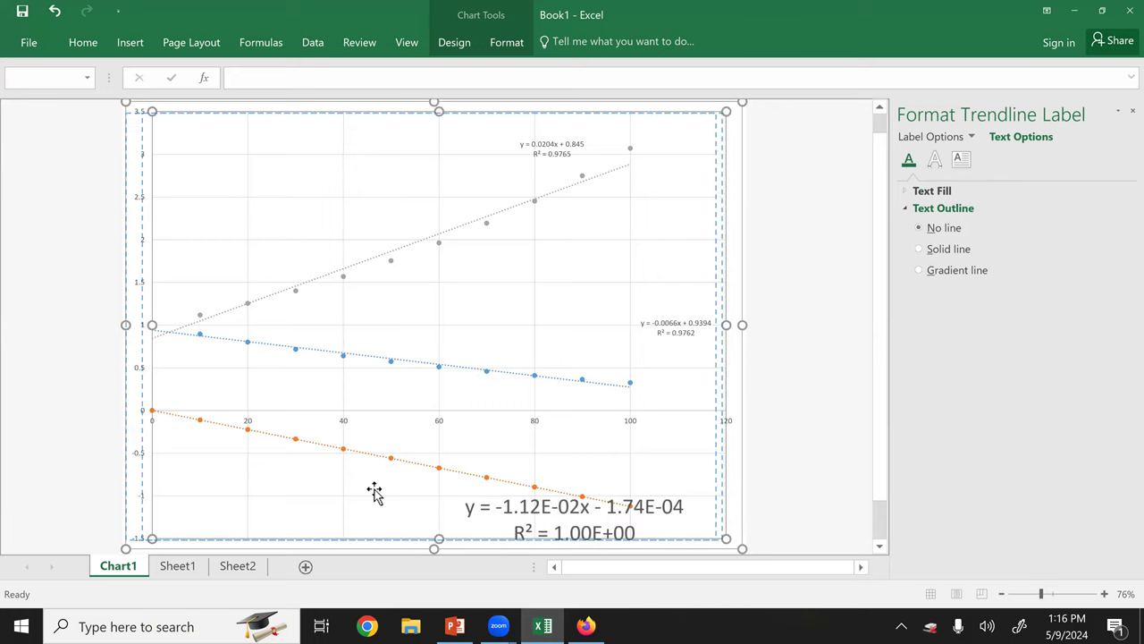
pyautogui.moveTo(560, 505); pyautogui.dragTo(287, 476)
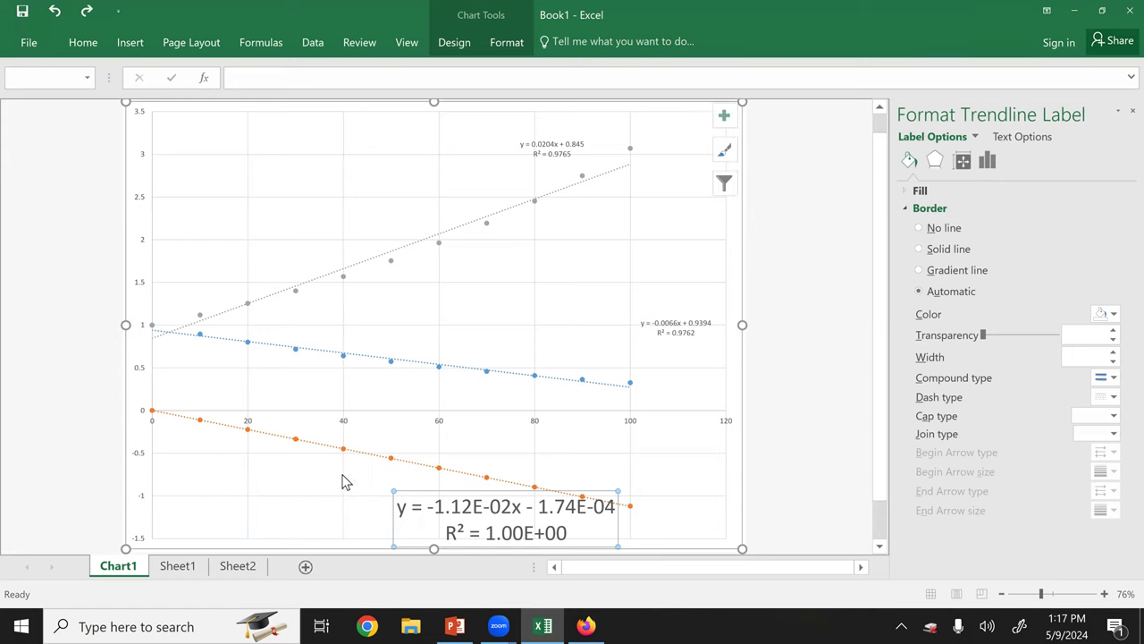
pyautogui.click(816, 453)
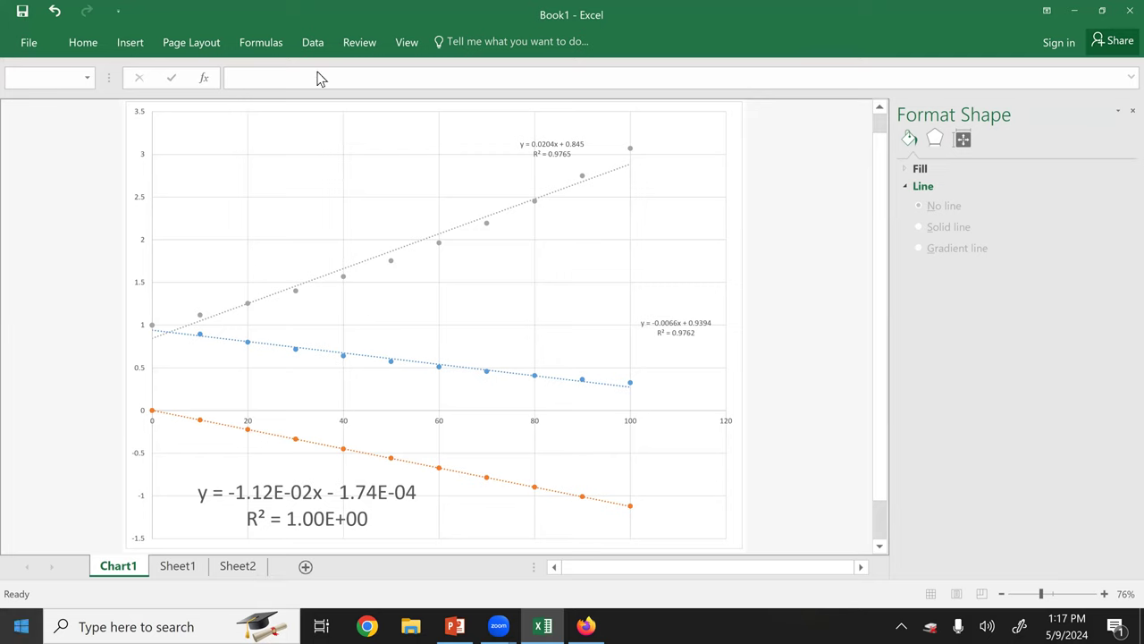
# Try moving the ln[A] trendline label up to the middle of the plot, and undo that move
pyautogui.click(342, 494)
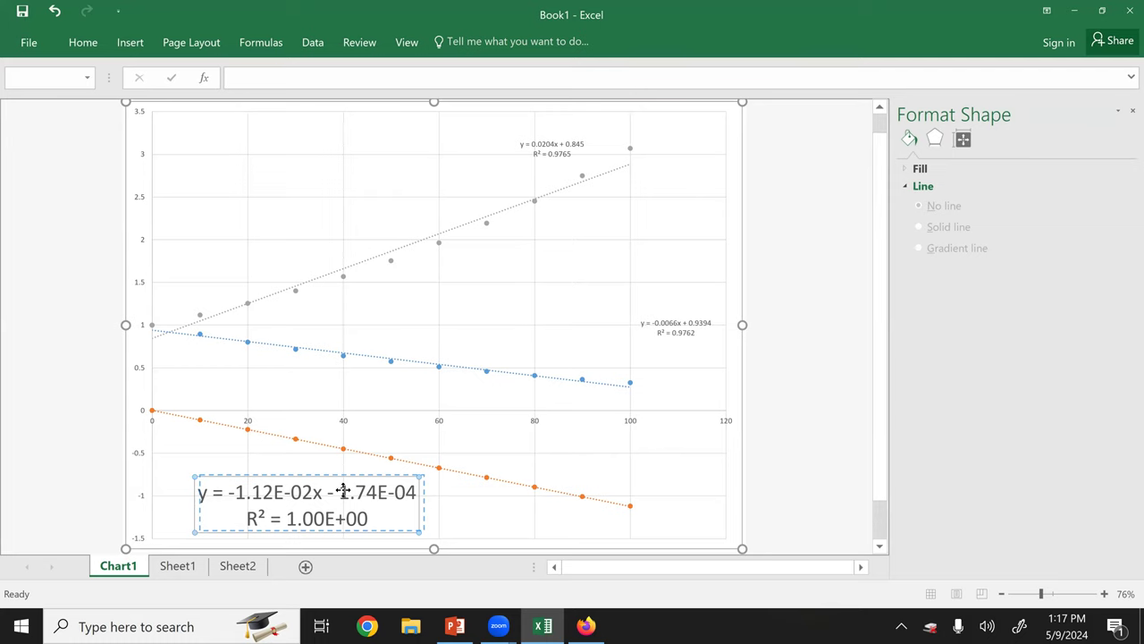
pyautogui.moveTo(343, 491); pyautogui.dragTo(600, 291)
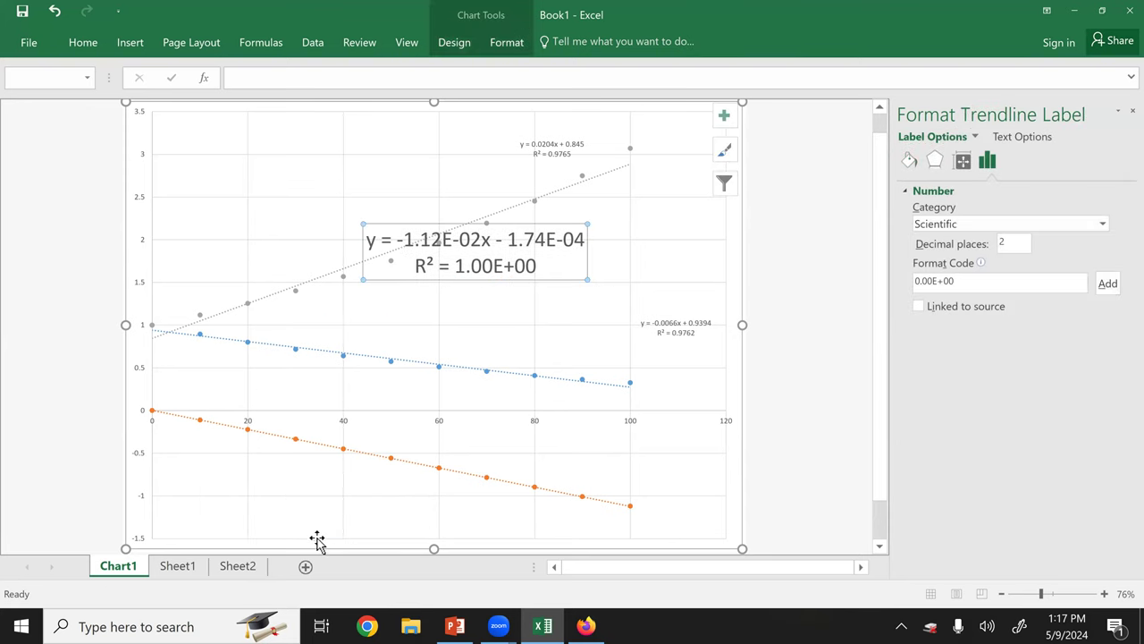
pyautogui.hotkey('ctrl', 'z')
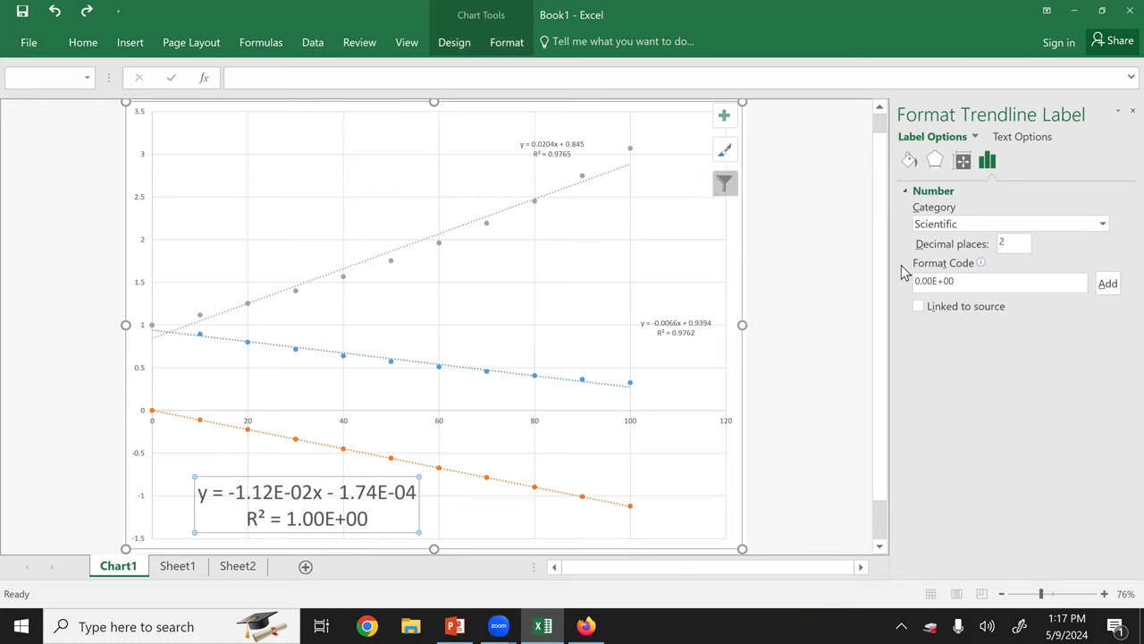
pyautogui.click(838, 319)
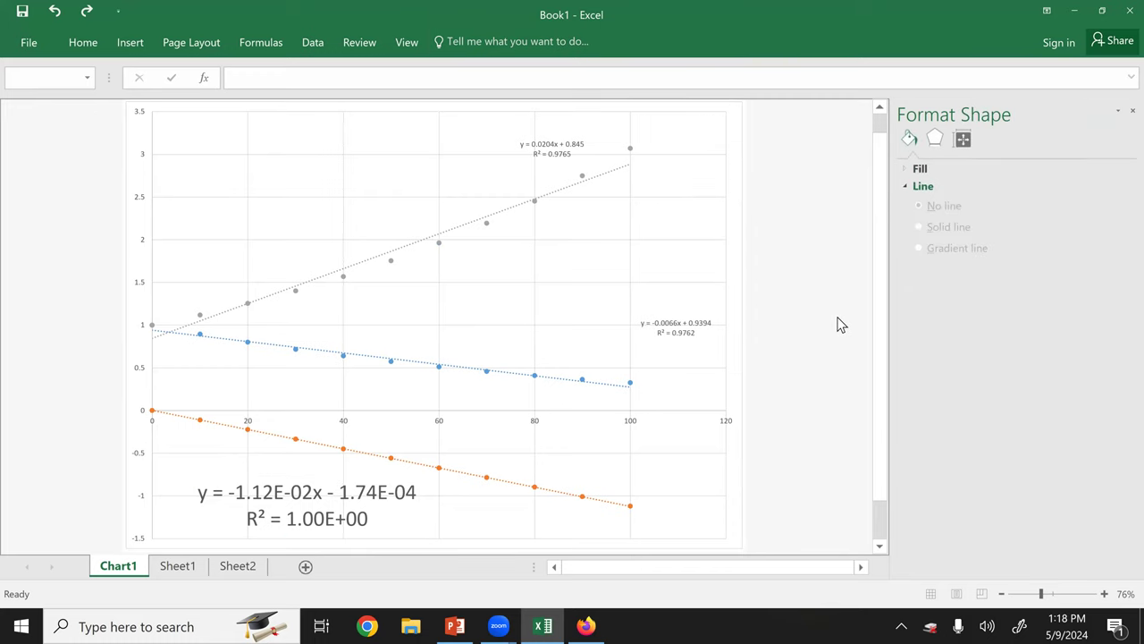
# Check the concentration data on Sheet1 and return to Chart1
pyautogui.click(172, 566)
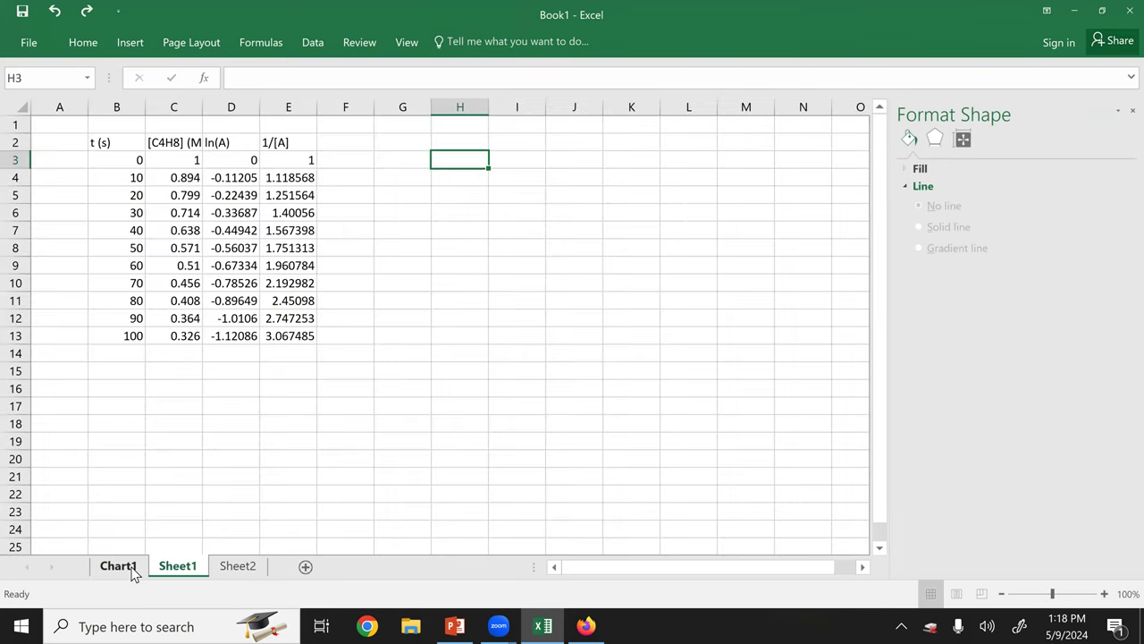
pyautogui.click(125, 567)
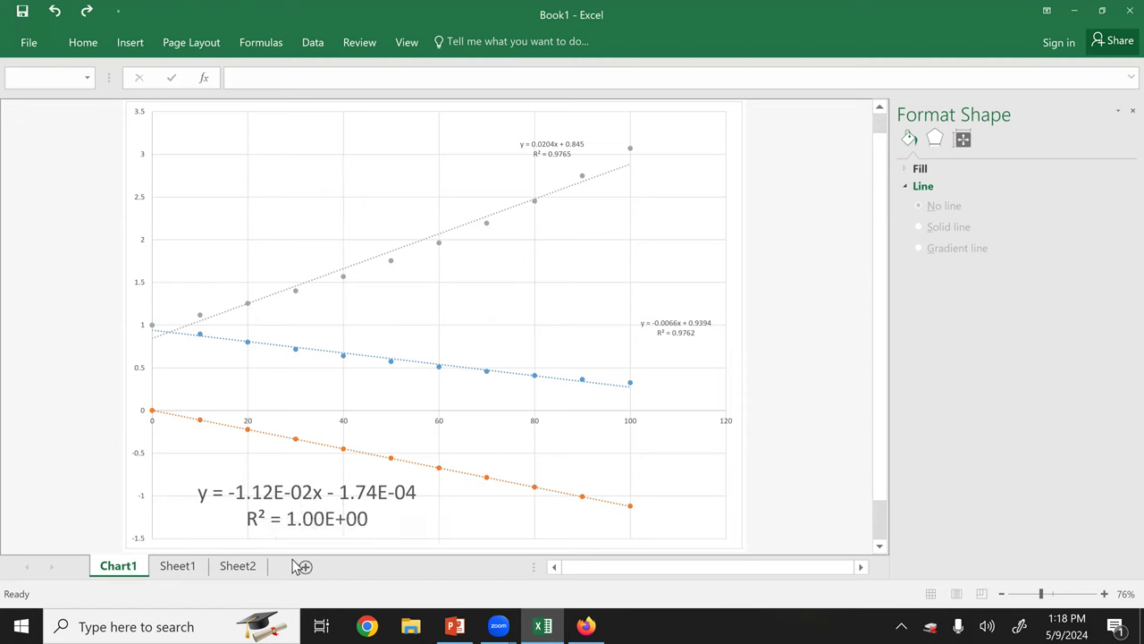
# Switch to the PowerPoint Arrhenius Equation slide, tile it side by side with the Excel workbook, and close the Format Shape pane
pyautogui.click(177, 569)
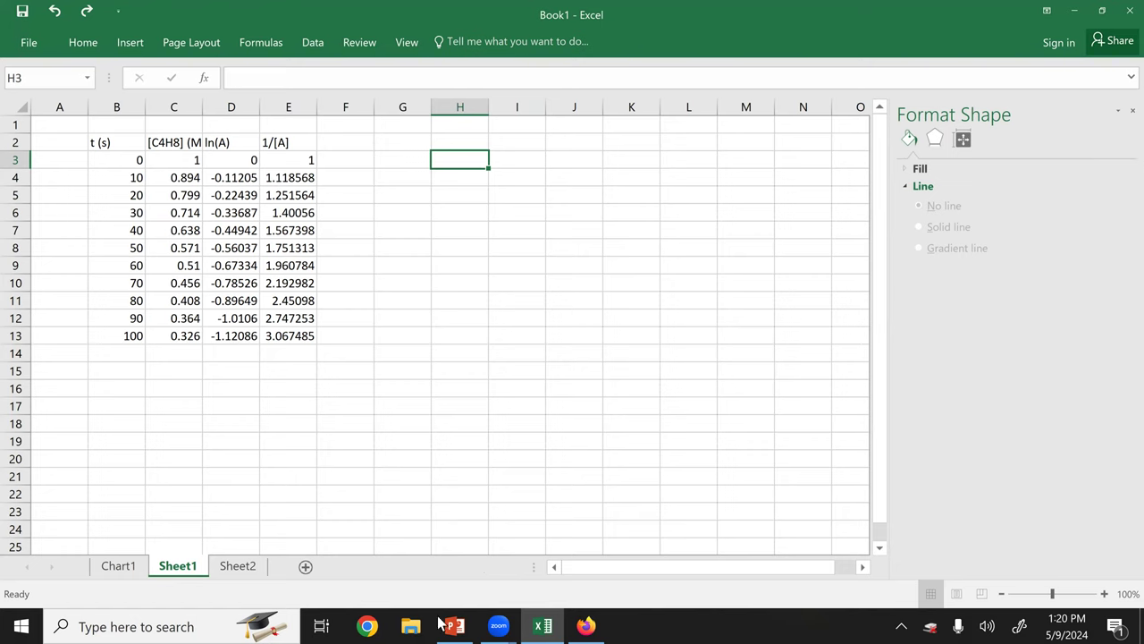
pyautogui.hotkey('alt', 'Tab')
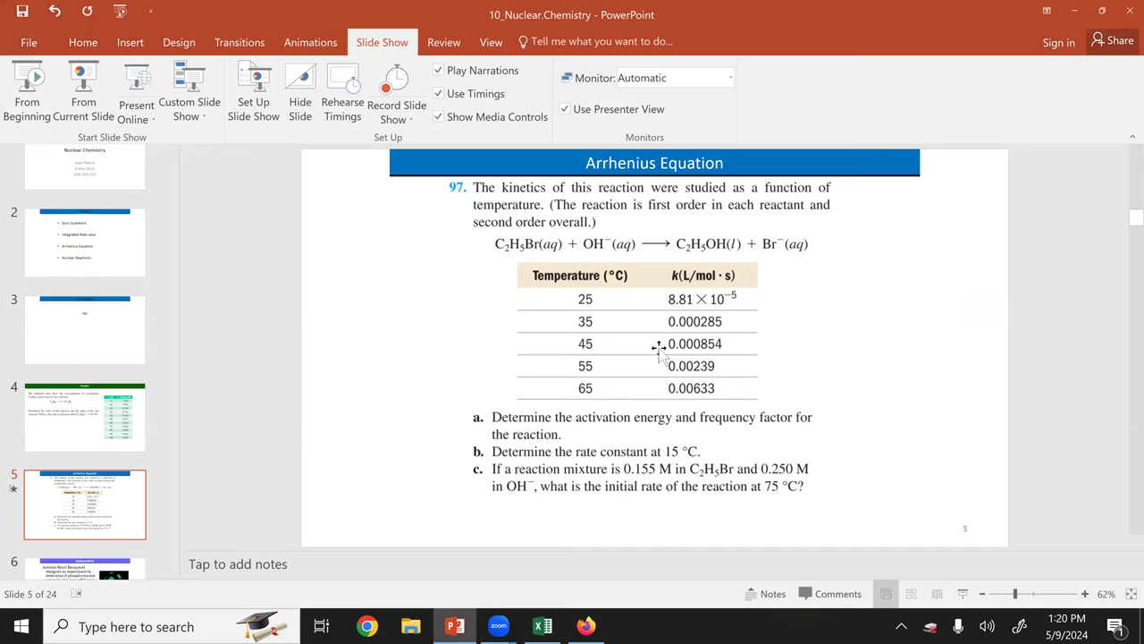
pyautogui.click(681, 345)
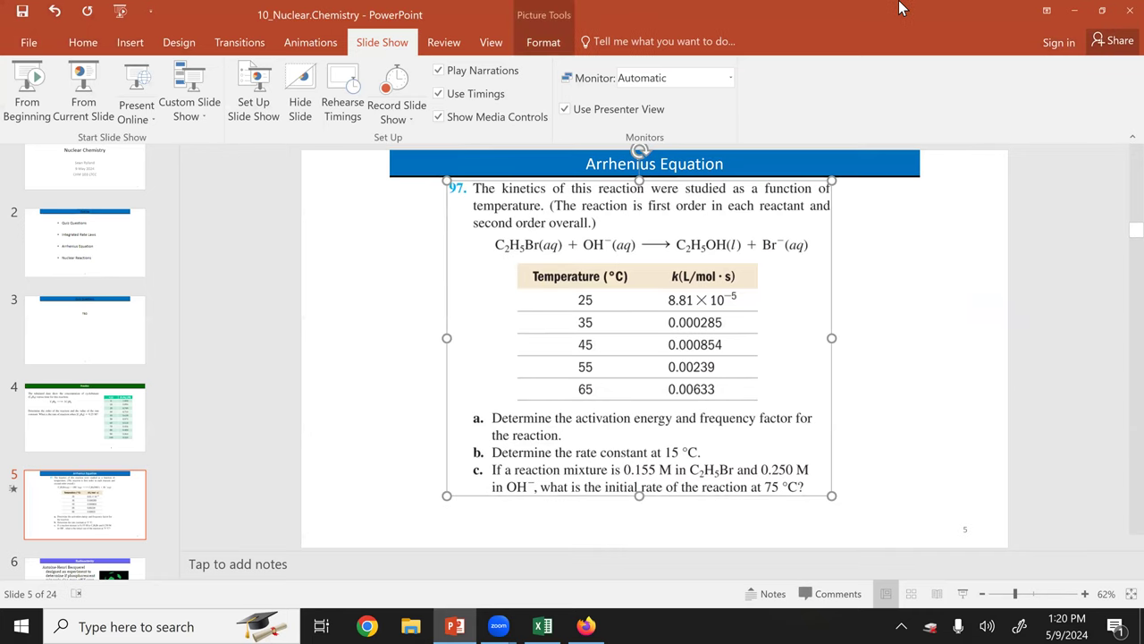
pyautogui.press('super+Right')
pyautogui.click(284, 234)
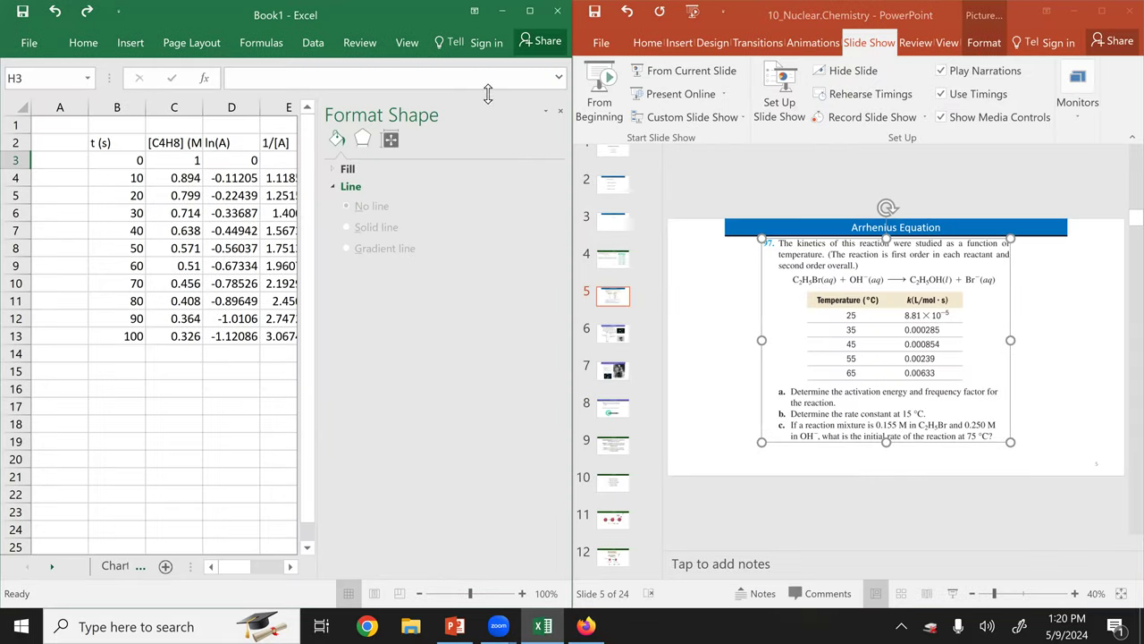
pyautogui.click(560, 111)
# On Sheet2, enter the column headers T(C) in C3 and k in D3
pyautogui.click(254, 572)
pyautogui.click(104, 157)
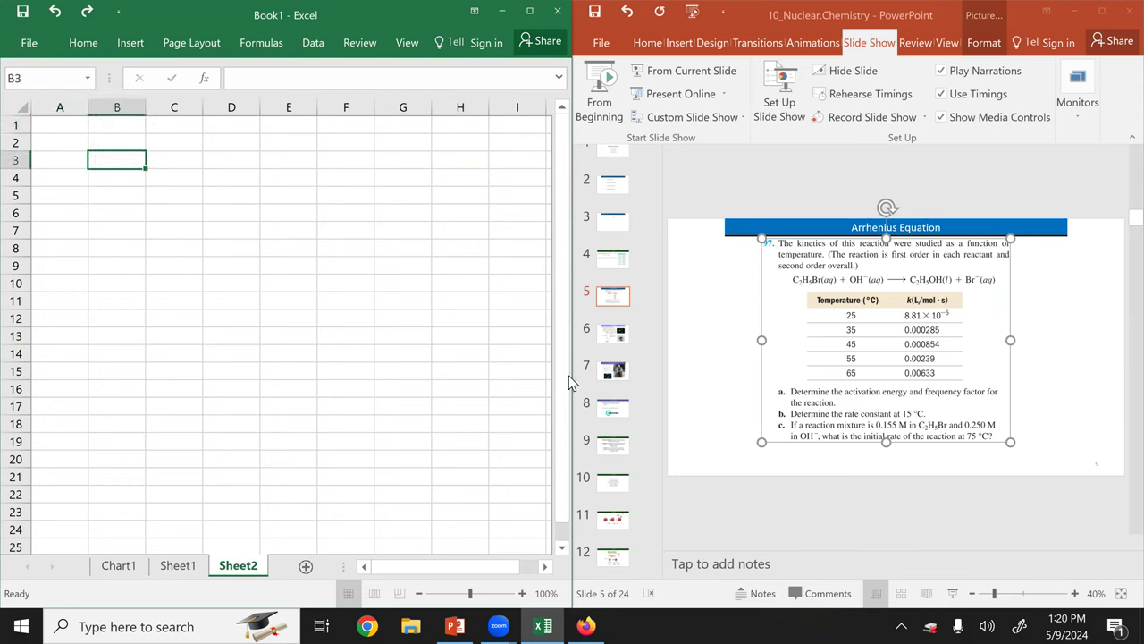
pyautogui.click(174, 155)
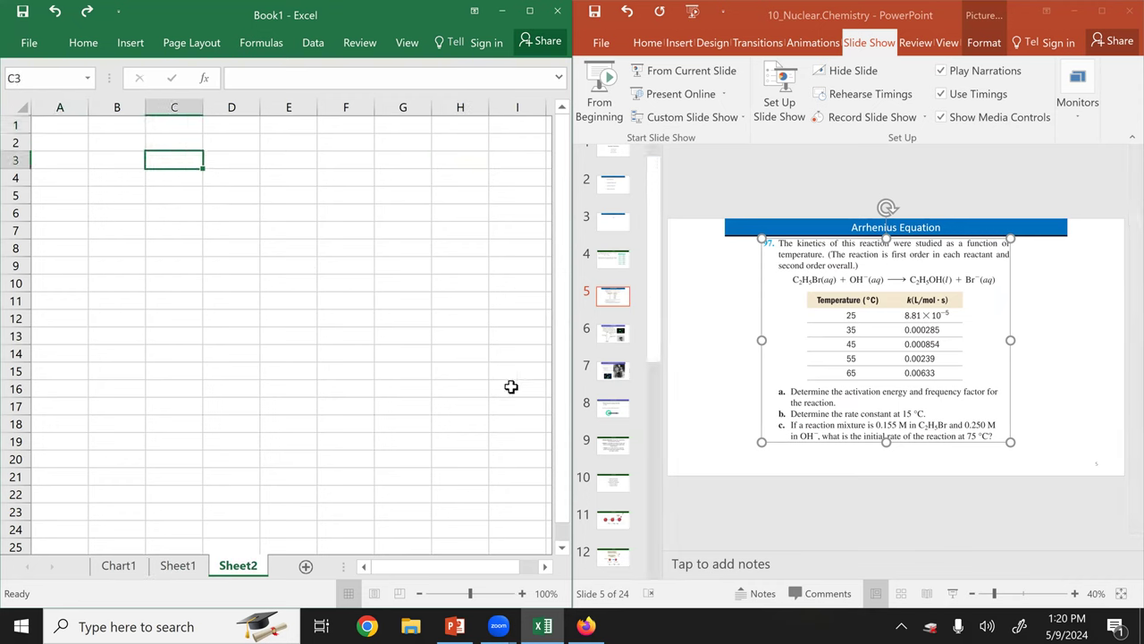
pyautogui.write('T(c')
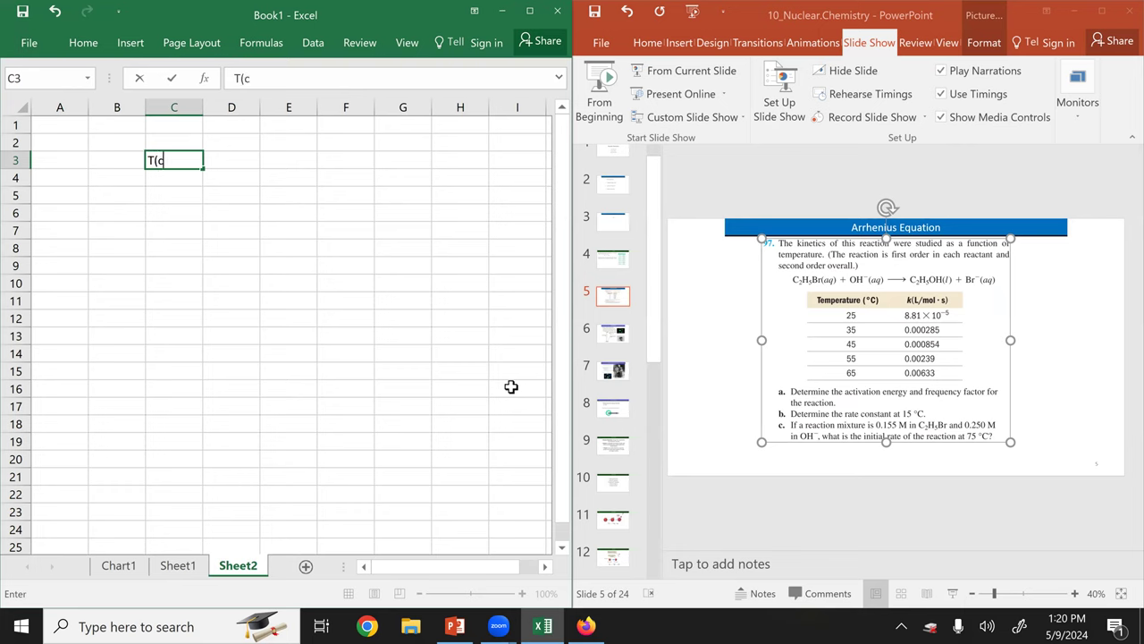
pyautogui.press('BackSpace')
pyautogui.write('C)')
pyautogui.hotkey('ctrl', 'z')
pyautogui.press('Tab')
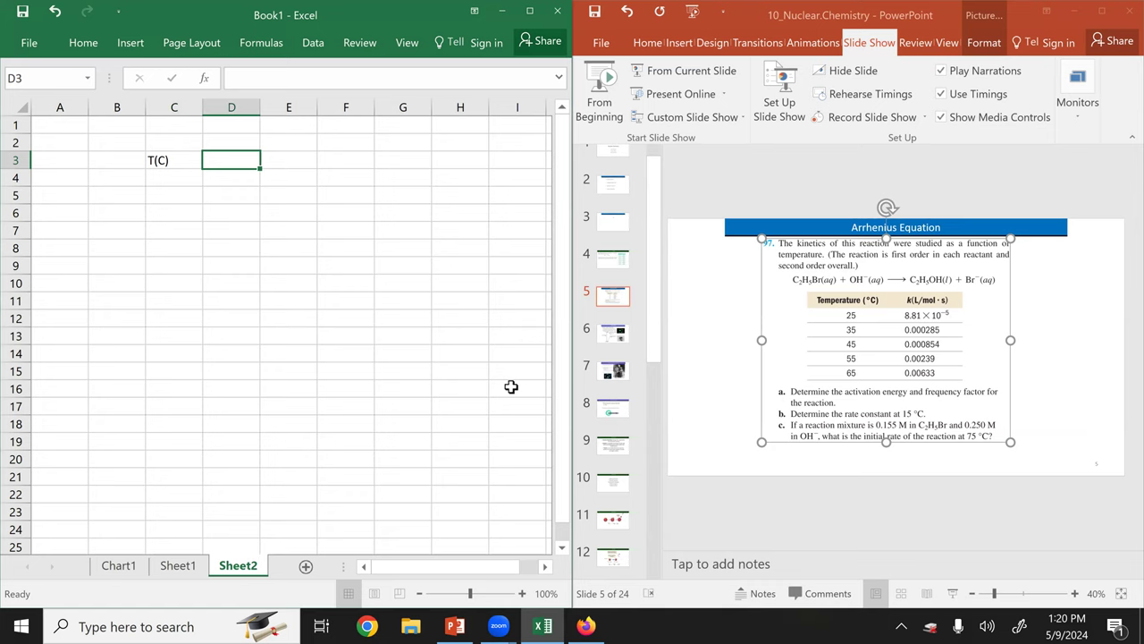
pyautogui.write('k')
pyautogui.press('Tab')
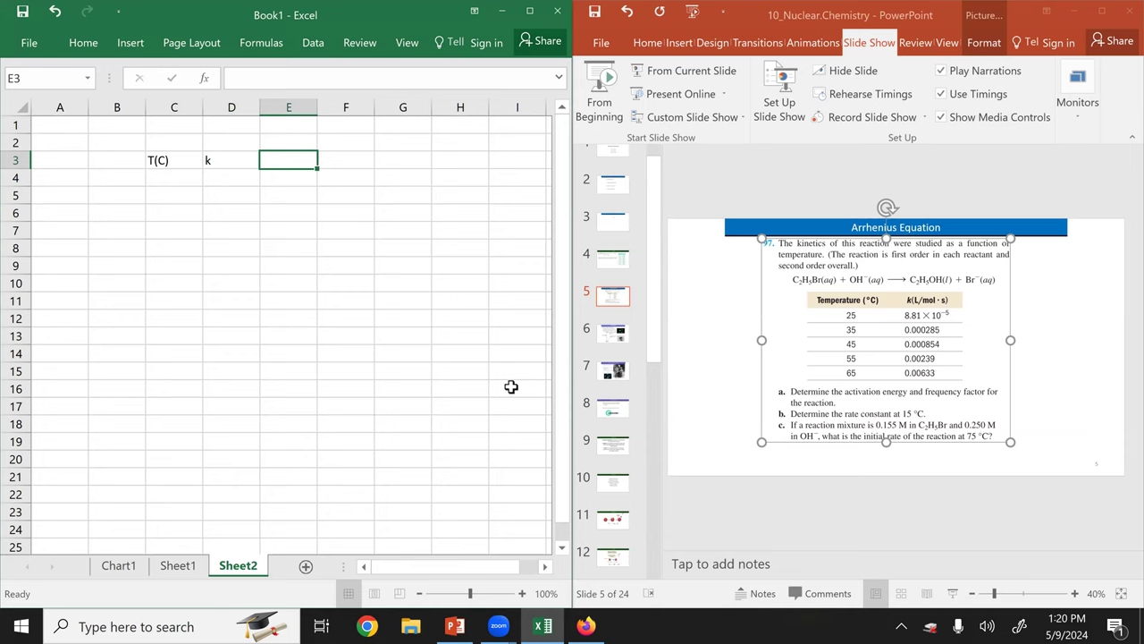
pyautogui.press('Return')
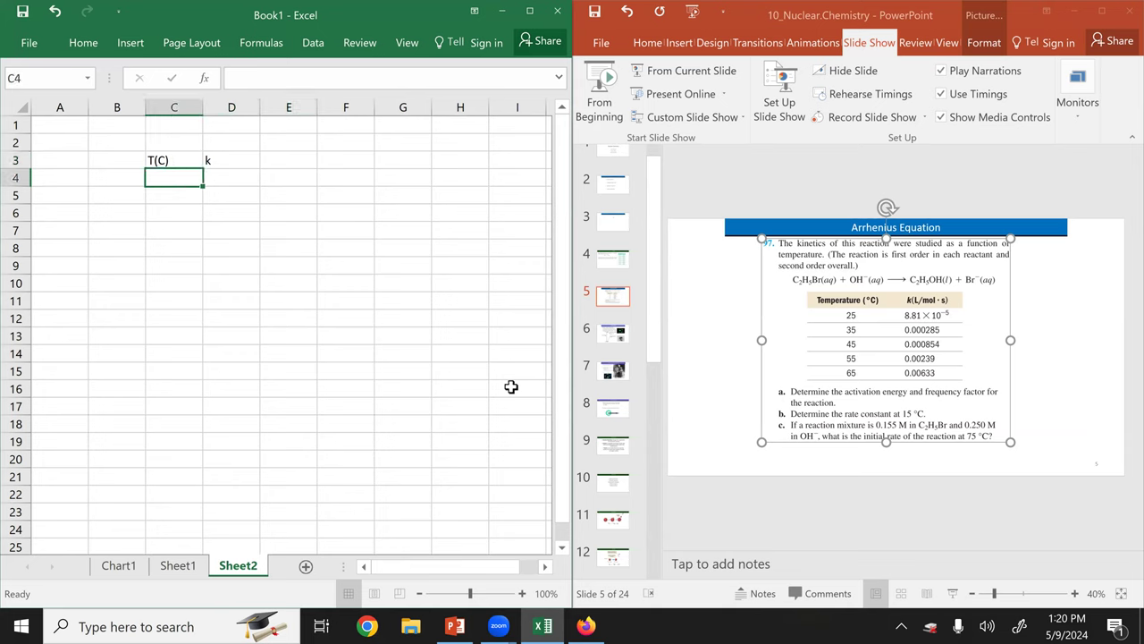
# Fill C4:C8 with the slide's temperatures 25, 35, 45, 55 and 65
pyautogui.write('25')
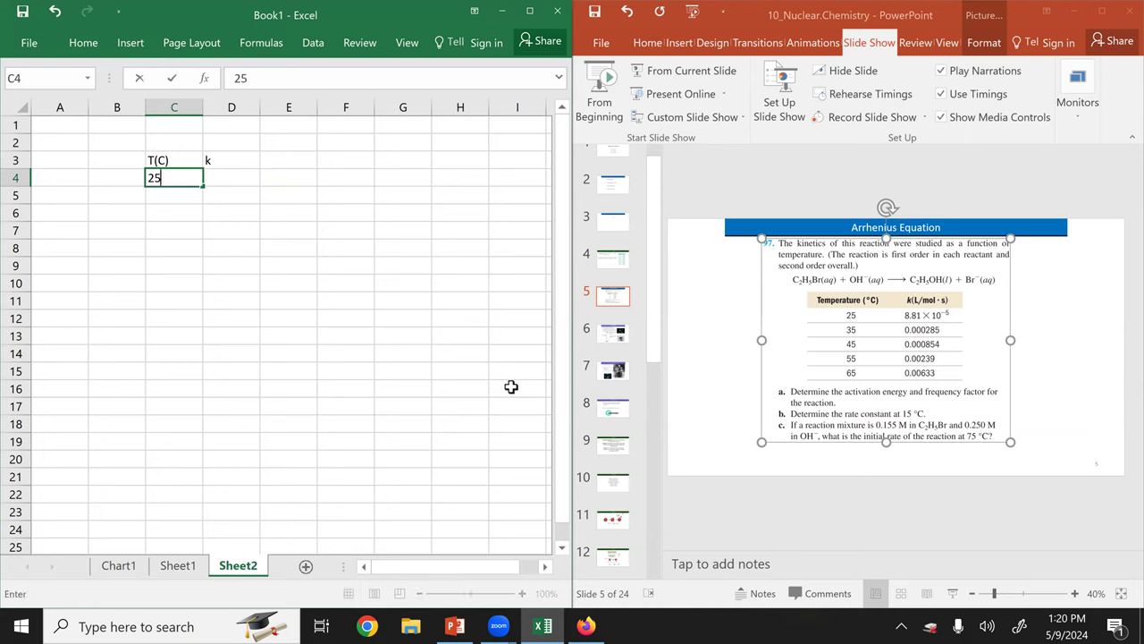
pyautogui.press('Return')
pyautogui.write('35')
pyautogui.press('Return')
pyautogui.write('45')
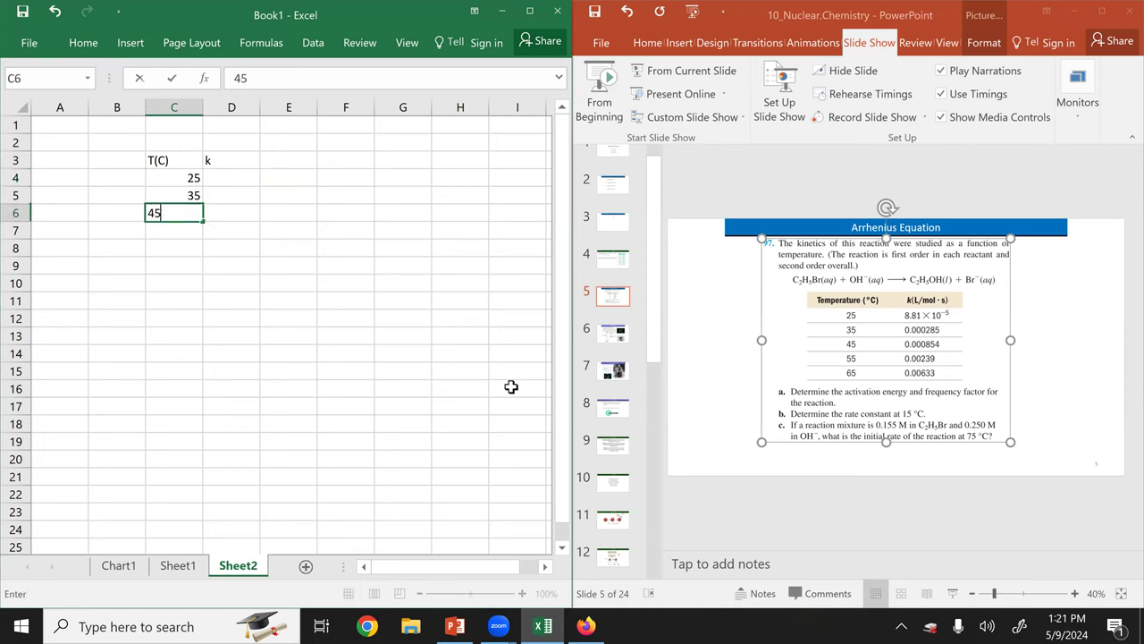
pyautogui.press('Return')
pyautogui.write('55')
pyautogui.press('Return')
pyautogui.write('65')
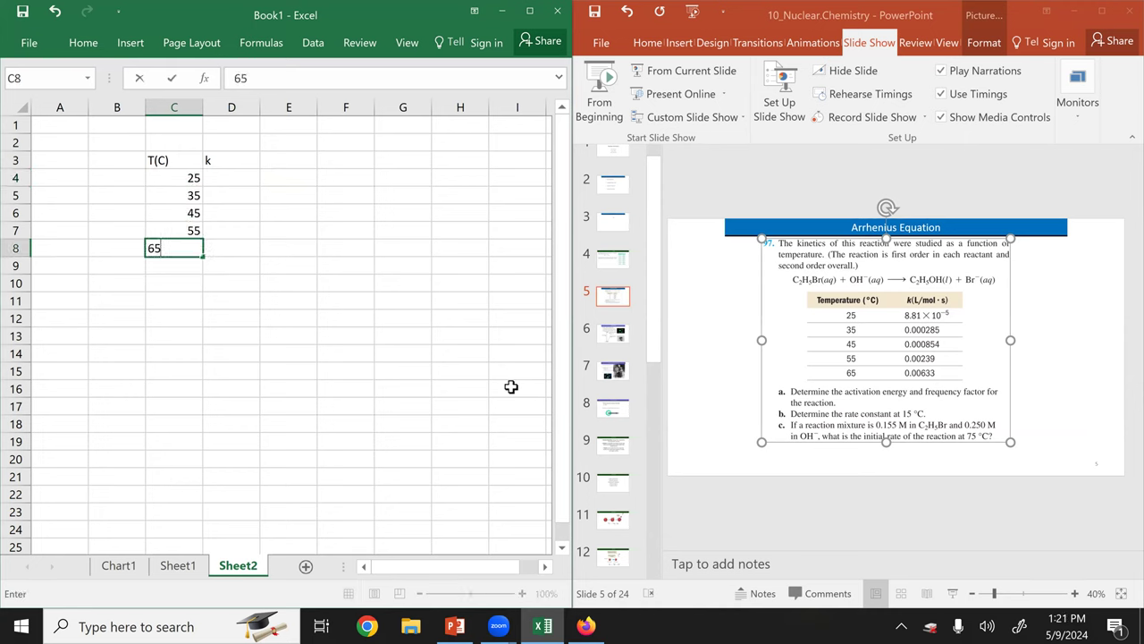
pyautogui.press('Return')
# Fill D4:D8 with the rate constants 8.81E-5, 2.85E-4, 8.54E-4, 2.39E-3 and 6.33E-3
pyautogui.press('Right')
pyautogui.press('Up')
pyautogui.press('Up')
pyautogui.press('Up')
pyautogui.press('Up')
pyautogui.press('Up')
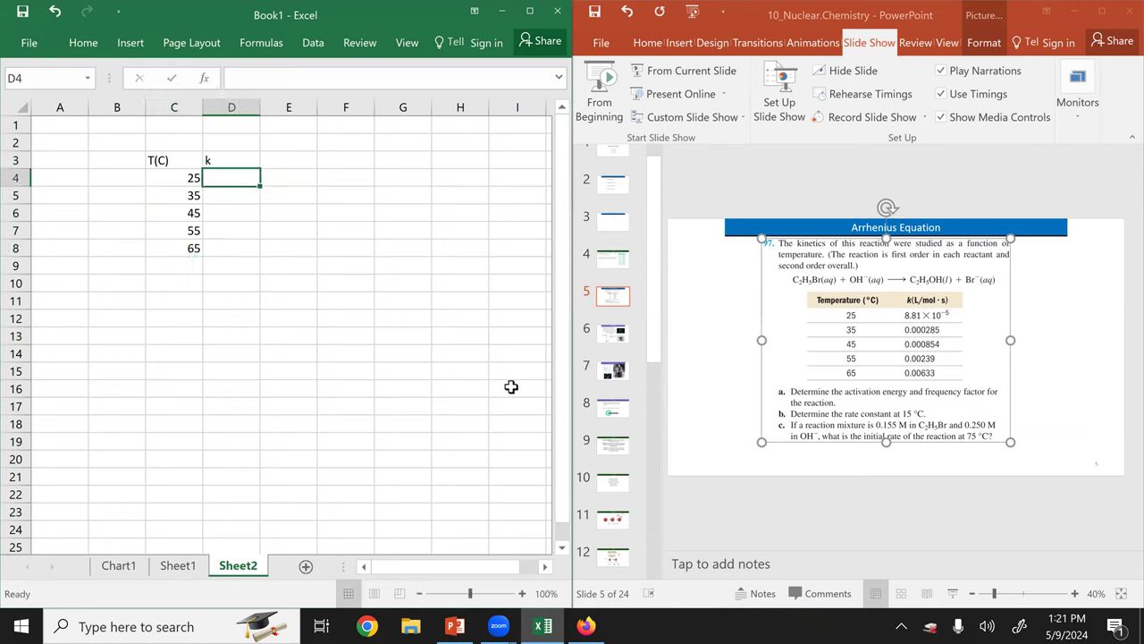
pyautogui.write('8.8')
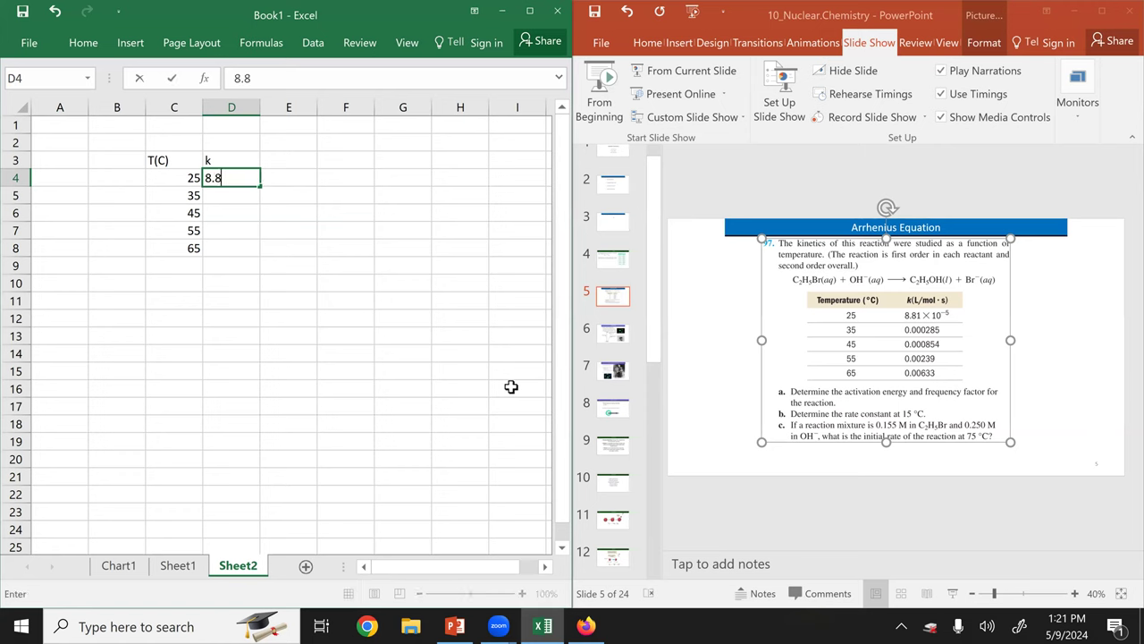
pyautogui.write('1E-5')
pyautogui.press('Return')
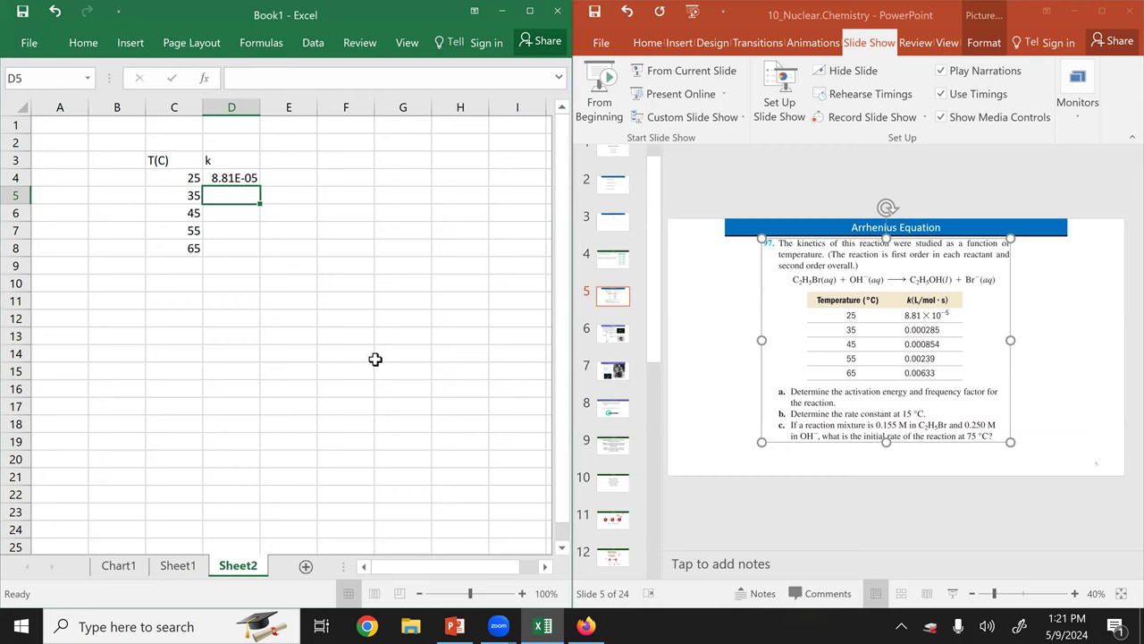
pyautogui.write('2.85E-4')
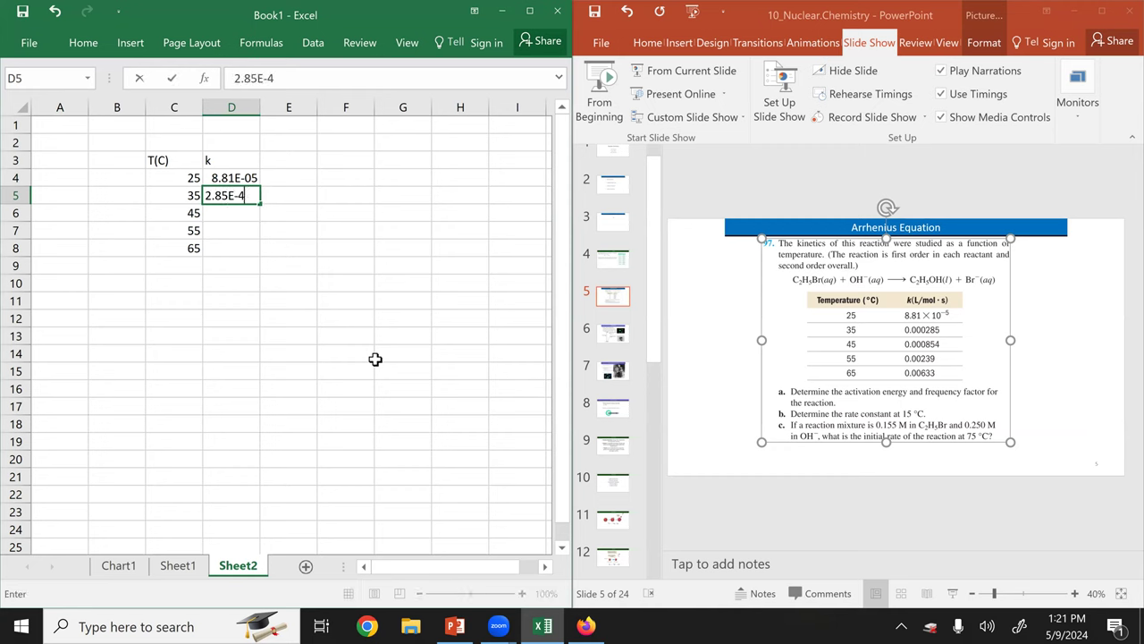
pyautogui.press('Return')
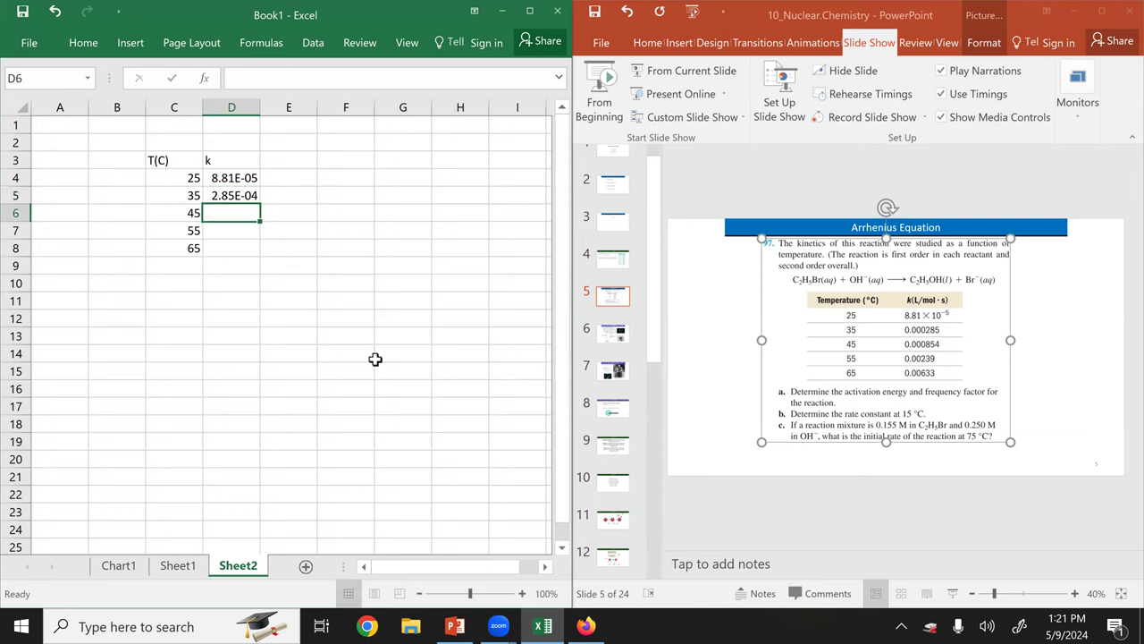
pyautogui.write('8.54E-04')
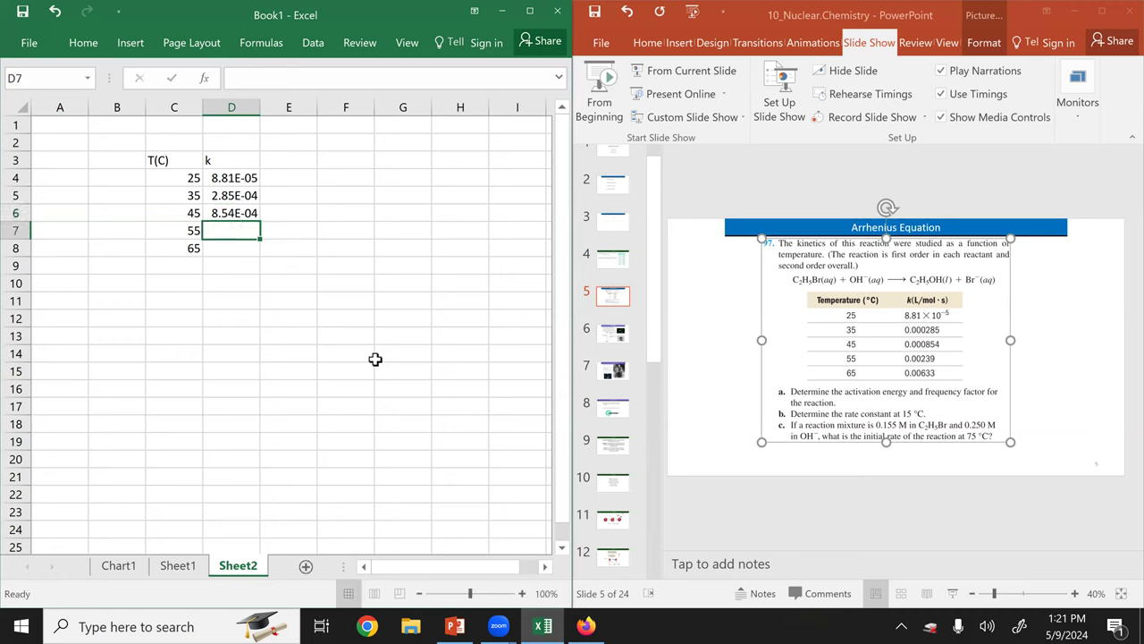
pyautogui.write('2.39')
pyautogui.write('E-03')
pyautogui.press('Return')
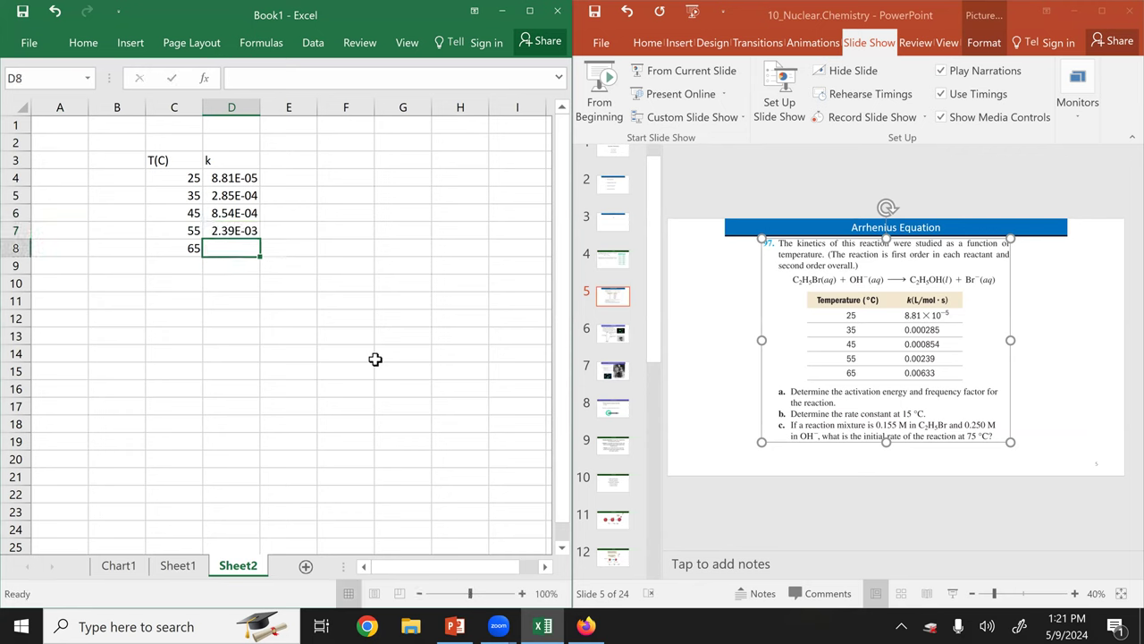
pyautogui.write('6.33E-')
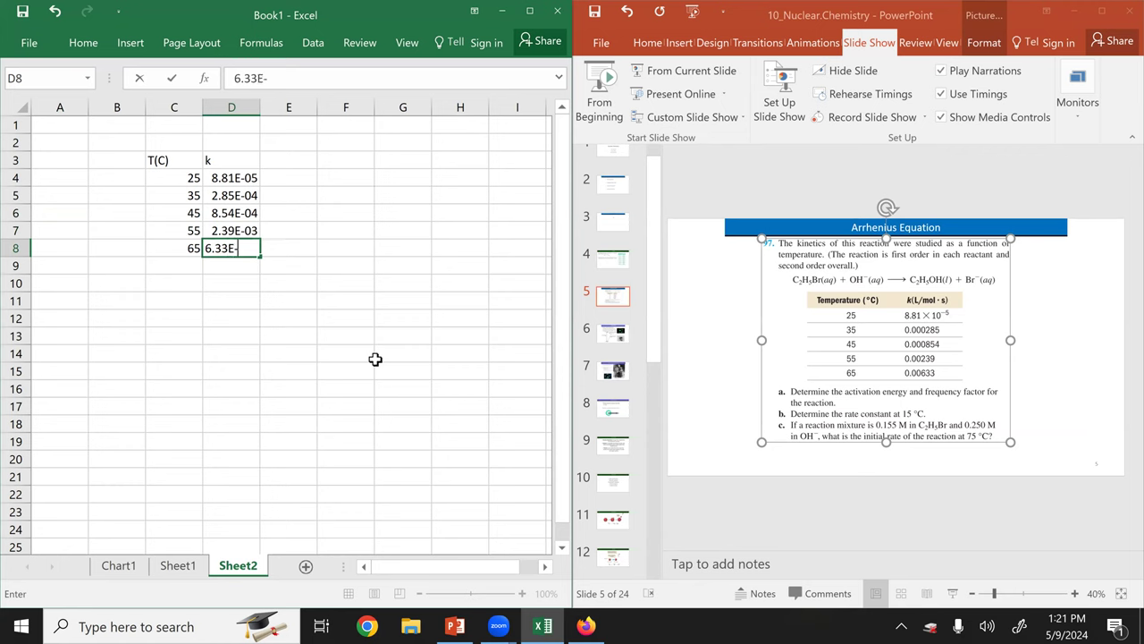
pyautogui.write('3')
pyautogui.press('Return')
# Maximize the workbook, add the header T(K) in E3, and enter the Kelvin conversion =C4+273 in E4
pyautogui.click(529, 11)
pyautogui.click(301, 165)
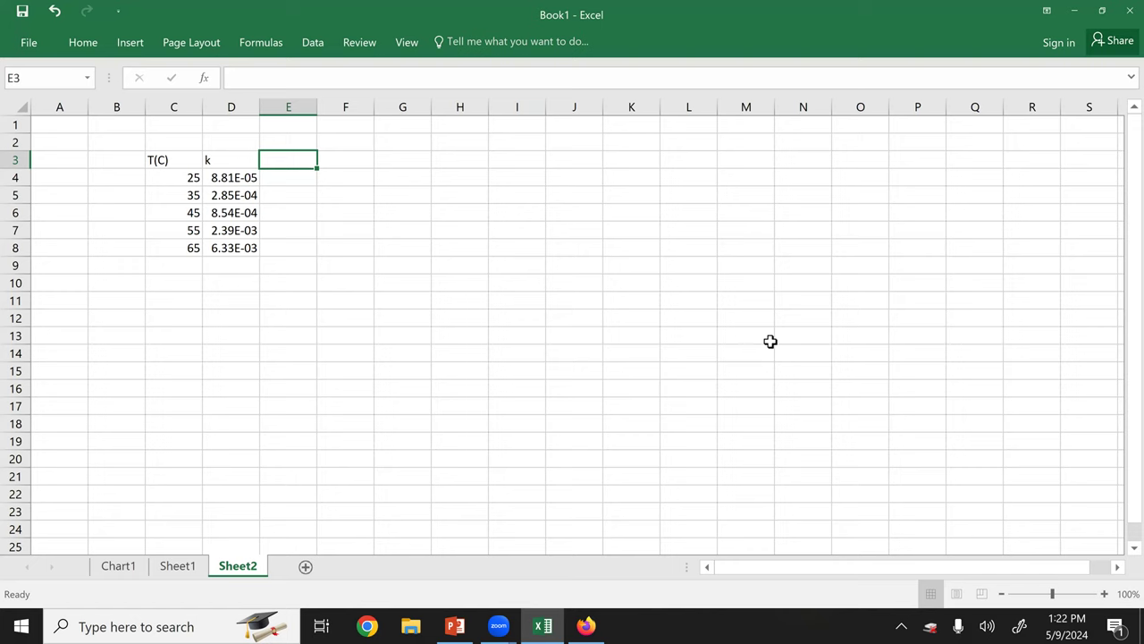
pyautogui.write('T(K)')
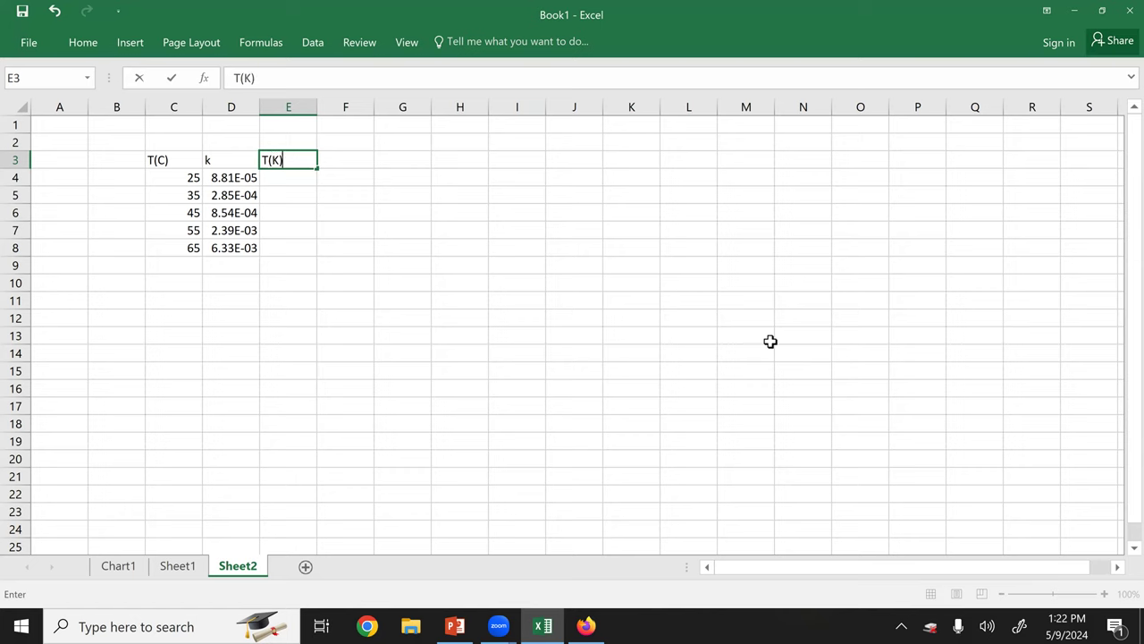
pyautogui.press('Return')
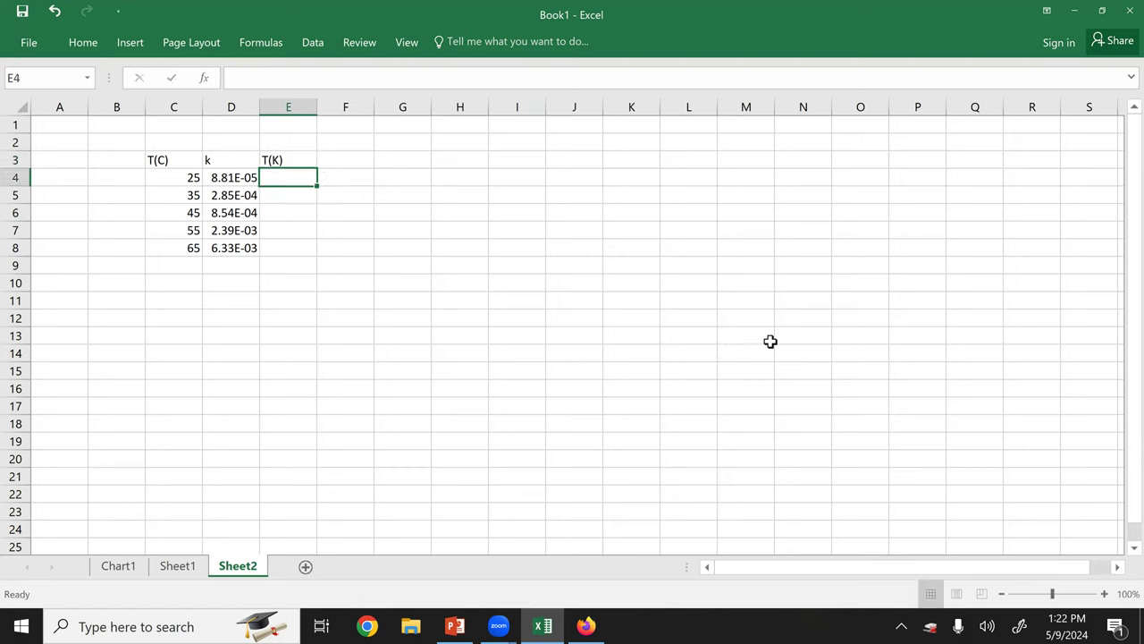
pyautogui.write('=')
pyautogui.press('Left')
pyautogui.press('Left')
pyautogui.write('+273')
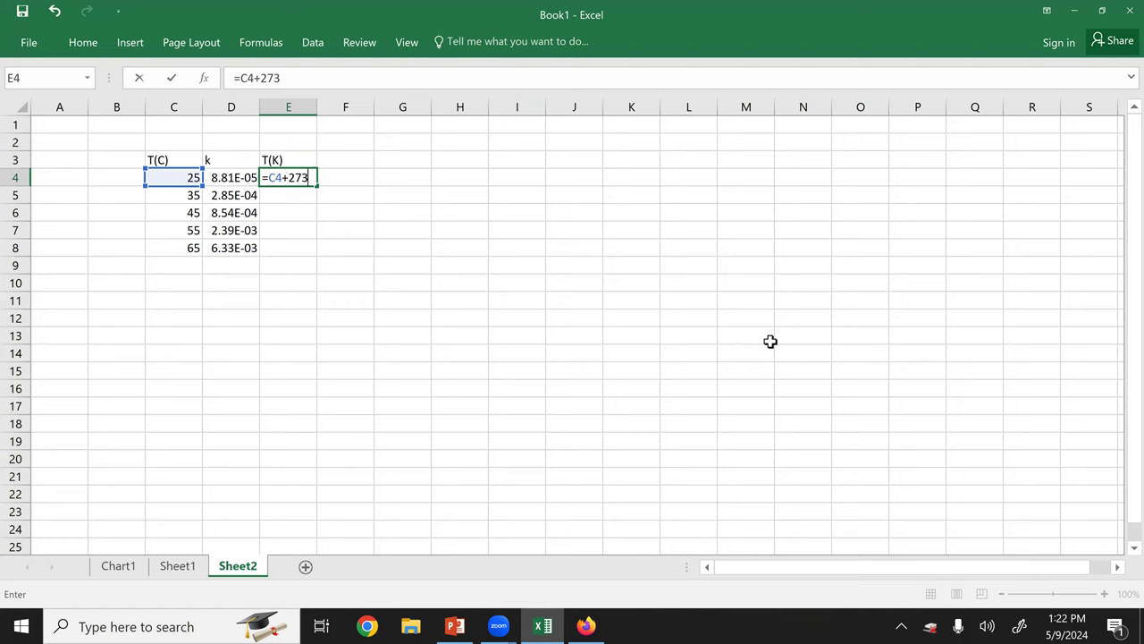
pyautogui.press('Return')
# Copy the Kelvin conversion formula from E4 down through E8
pyautogui.press('Up')
pyautogui.hotkey('ctrl', 'c')
pyautogui.hotkey('shift', 'Down')
pyautogui.hotkey('shift', 'Down')
pyautogui.hotkey('shift', 'Down')
pyautogui.hotkey('shift', 'Down')
pyautogui.hotkey('ctrl', 'v')
# Add the header 1/T in F3 and enter the reciprocal temperature formula =1/E4 in F4
pyautogui.press('Right')
pyautogui.press('Up')
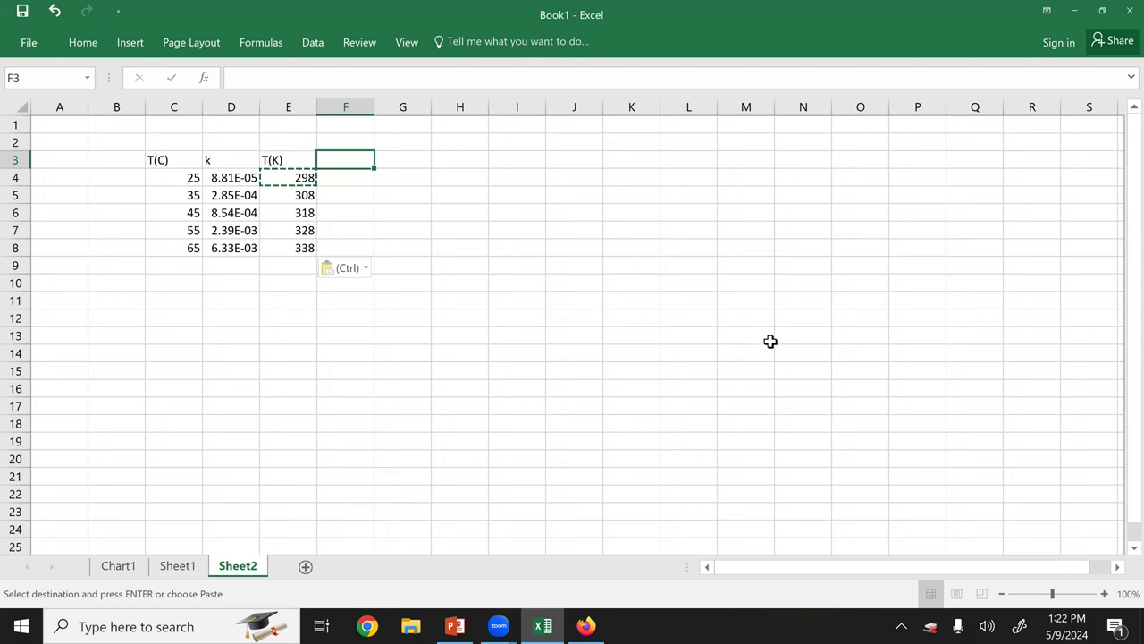
pyautogui.write('1')
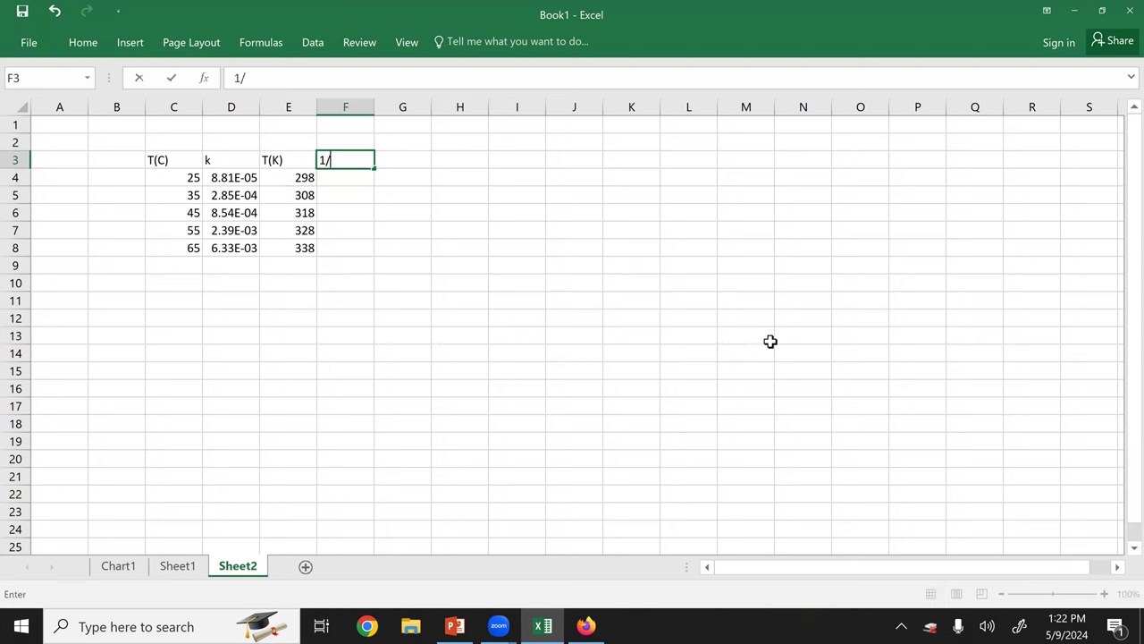
pyautogui.write('/T')
pyautogui.press('Return')
pyautogui.write('=1')
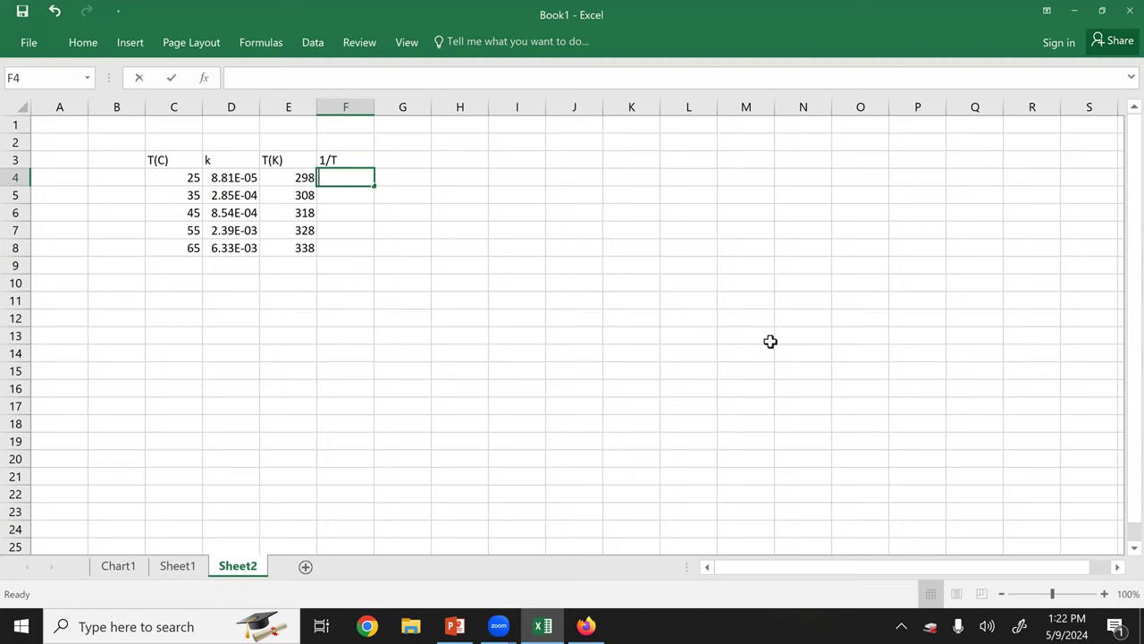
pyautogui.write('/E4')
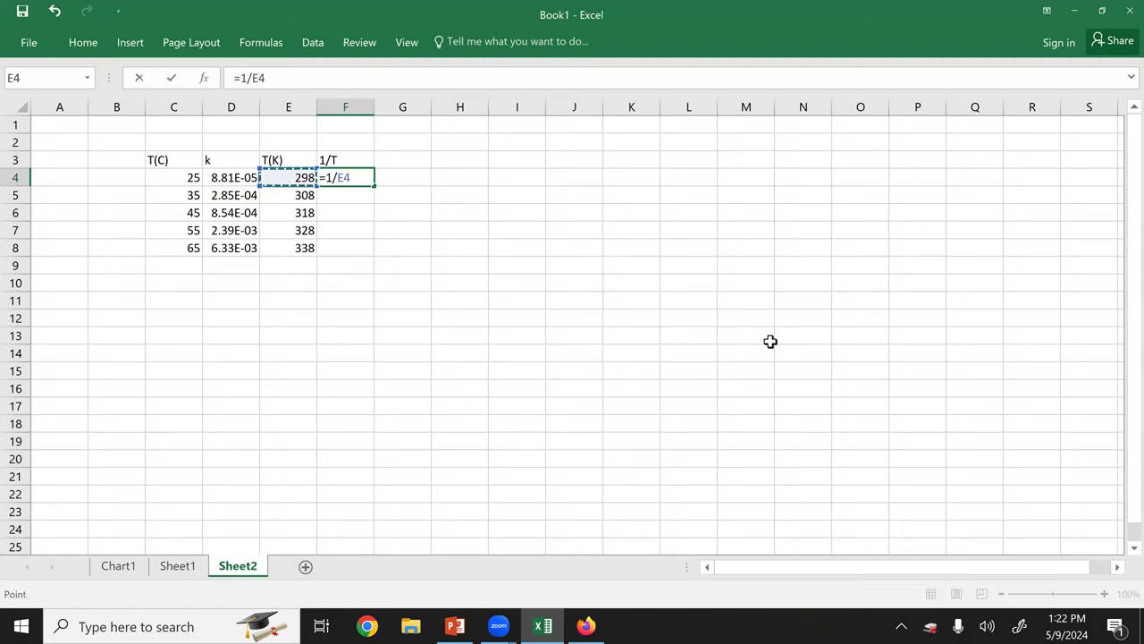
pyautogui.press('Return')
# Copy the reciprocal temperature formula from F4 down through F8
pyautogui.press('Up')
pyautogui.hotkey('ctrl', 'c')
pyautogui.hotkey('shift', 'Down')
pyautogui.hotkey('shift', 'Down')
pyautogui.hotkey('shift', 'Down')
pyautogui.hotkey('shift', 'Down')
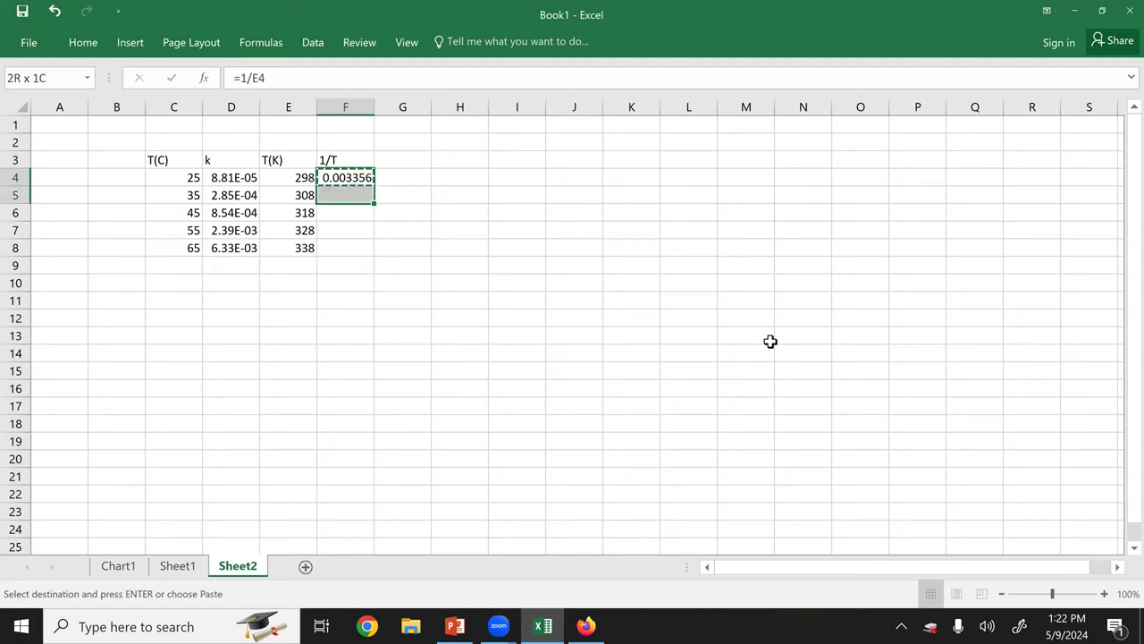
pyautogui.hotkey('ctrl', 'v')
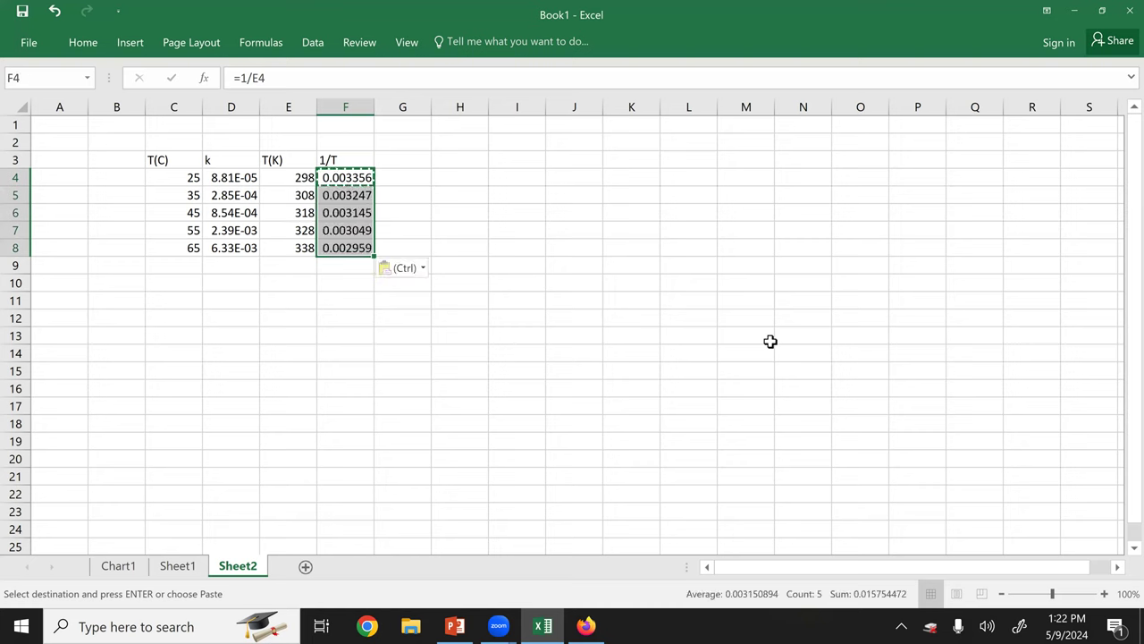
# Add the header ln(k) in G3 and enter the natural log formula =LN(D4) in G4
pyautogui.press('Down')
pyautogui.press('Up')
pyautogui.press('Up')
pyautogui.press('Right')
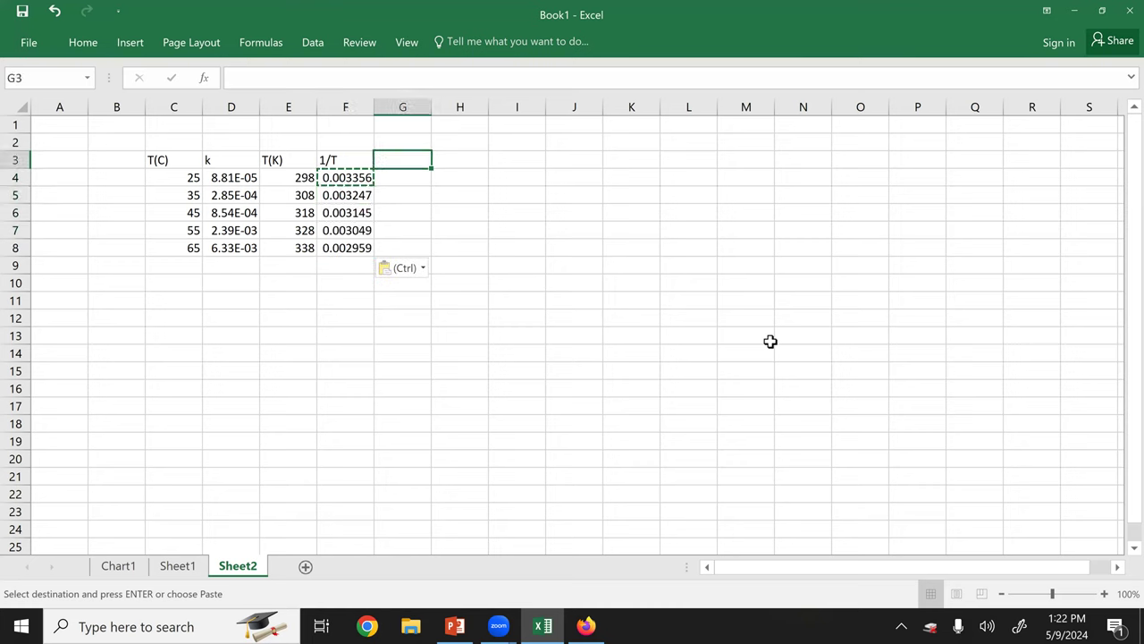
pyautogui.write('ln(k')
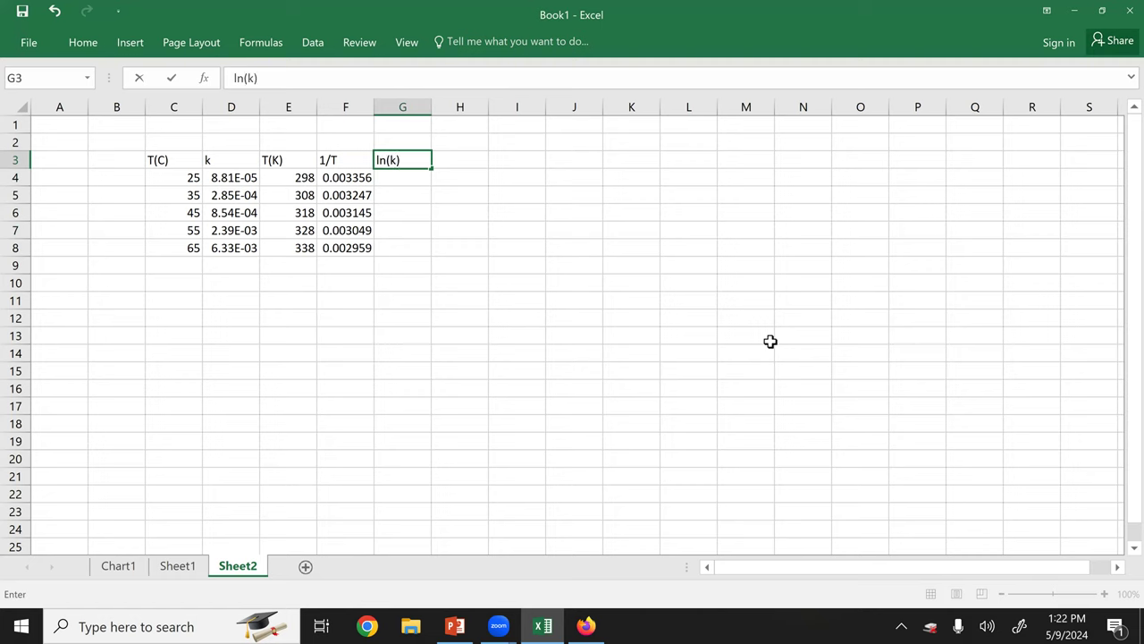
pyautogui.press('Return')
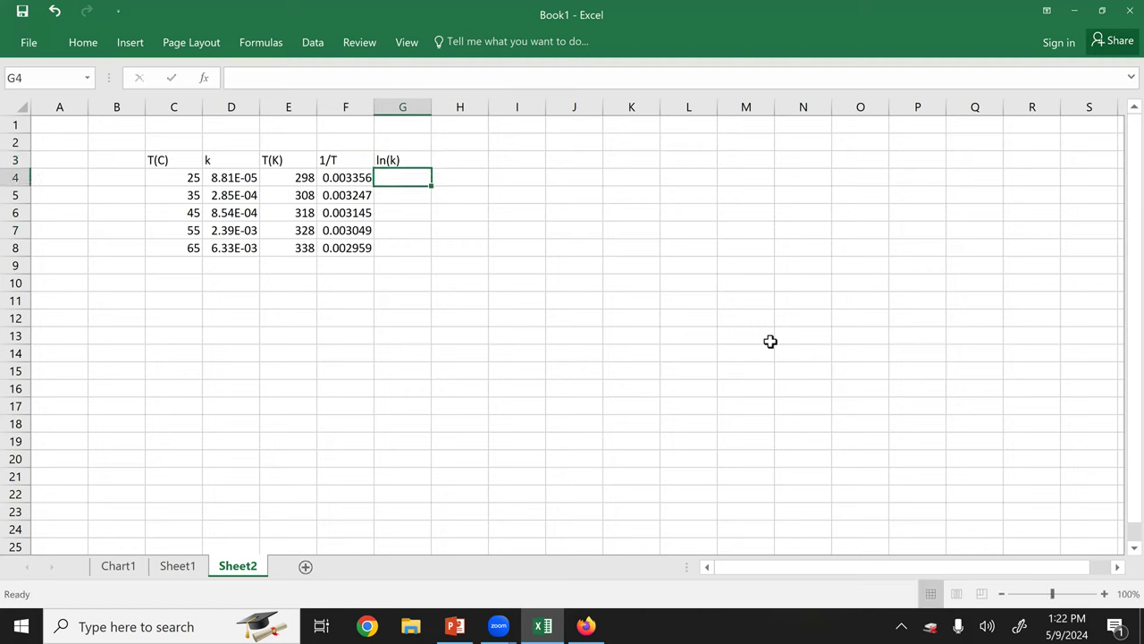
pyautogui.write('=ln(')
pyautogui.press('Left')
pyautogui.press('Left')
pyautogui.press('Left')
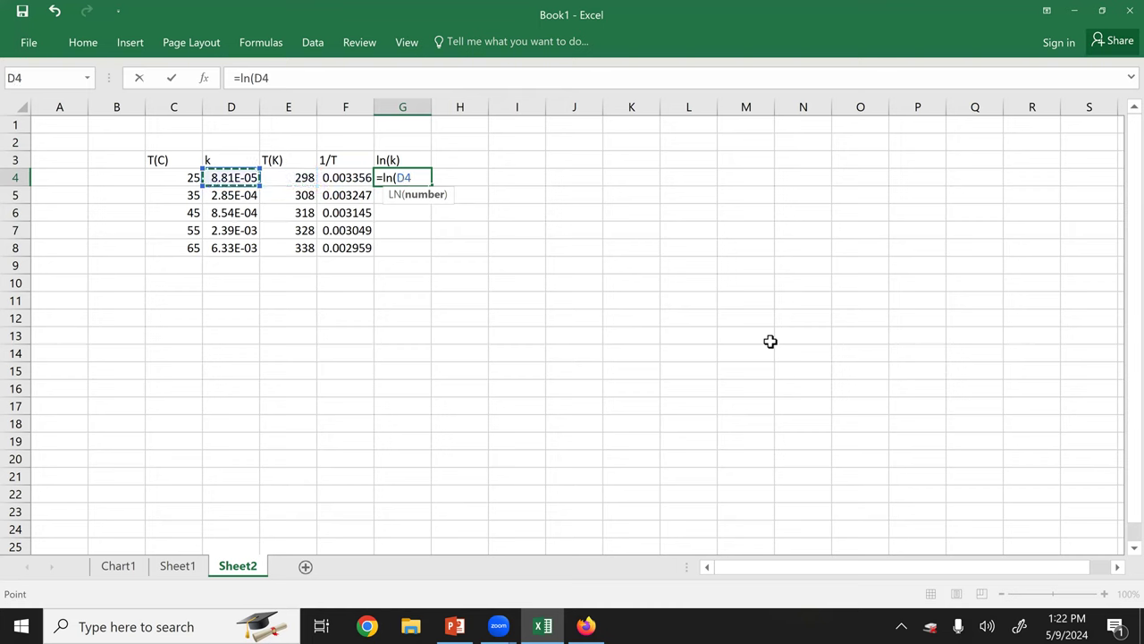
pyautogui.write(')')
pyautogui.press('Return')
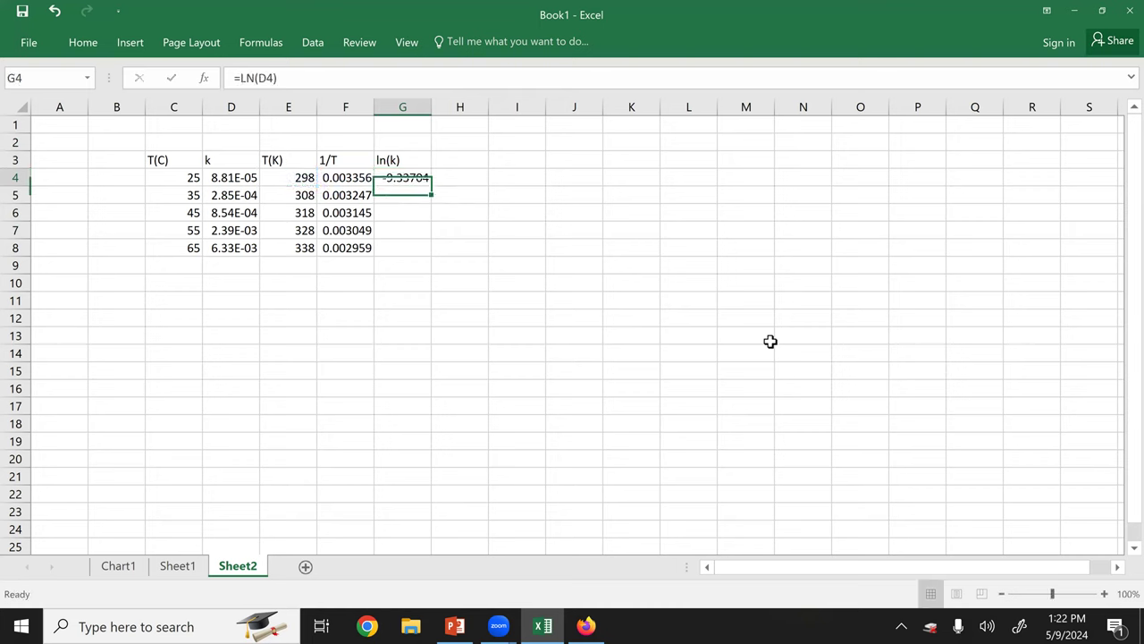
# Copy the natural log formula from G4 down through G8
pyautogui.hotkey('ctrl', 'c')
pyautogui.press('Left')
pyautogui.hotkey('ctrl', 'Down')
pyautogui.press('Right')
pyautogui.hotkey('ctrl', 'shift', 'Up')
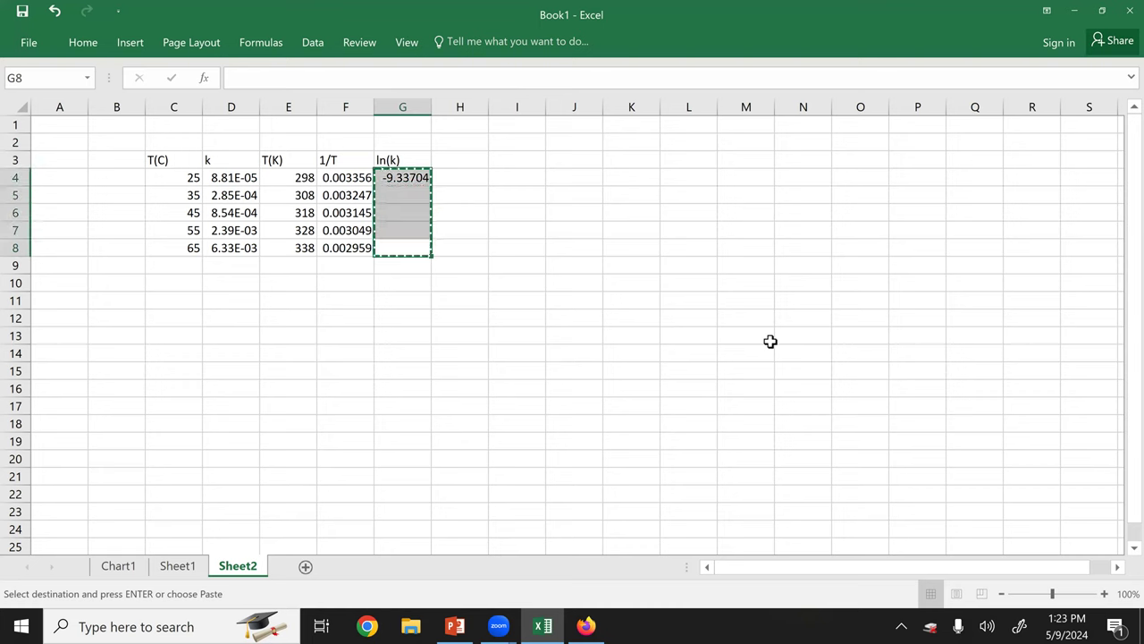
pyautogui.press('Down')
pyautogui.press('Up')
pyautogui.hotkey('ctrl', 'Up')
pyautogui.press('Left')
pyautogui.hotkey('ctrl', 'Down')
pyautogui.press('Right')
pyautogui.hotkey('ctrl', 'shift', 'Up')
pyautogui.hotkey('ctrl', 'v')
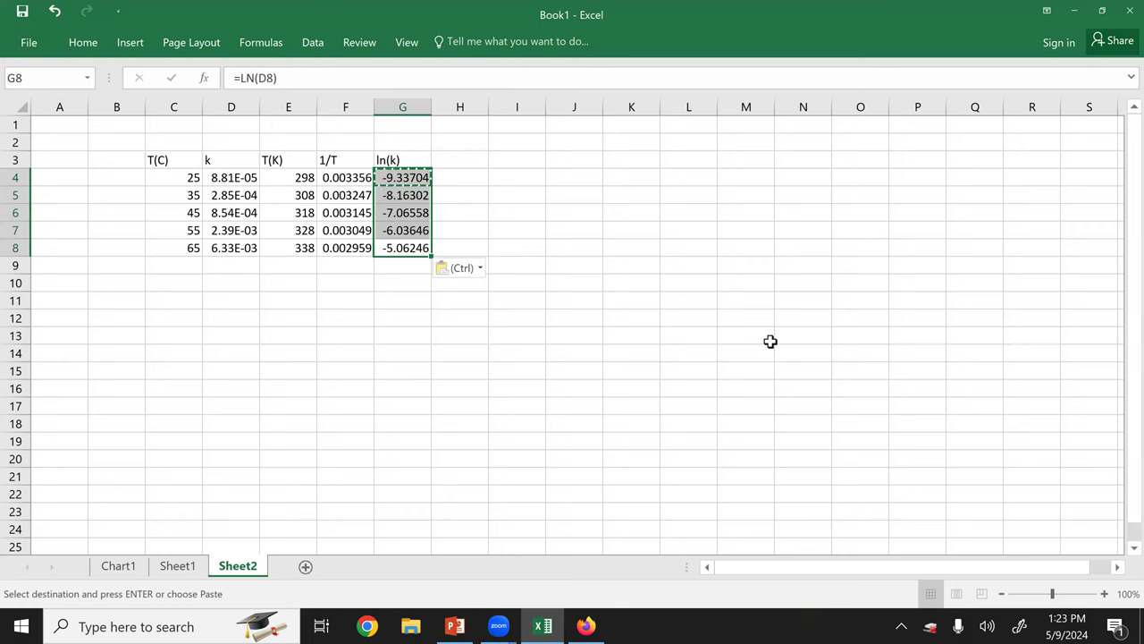
pyautogui.press('Right')
pyautogui.press('Up')
pyautogui.press('Up')
pyautogui.press('Up')
pyautogui.press('Up')
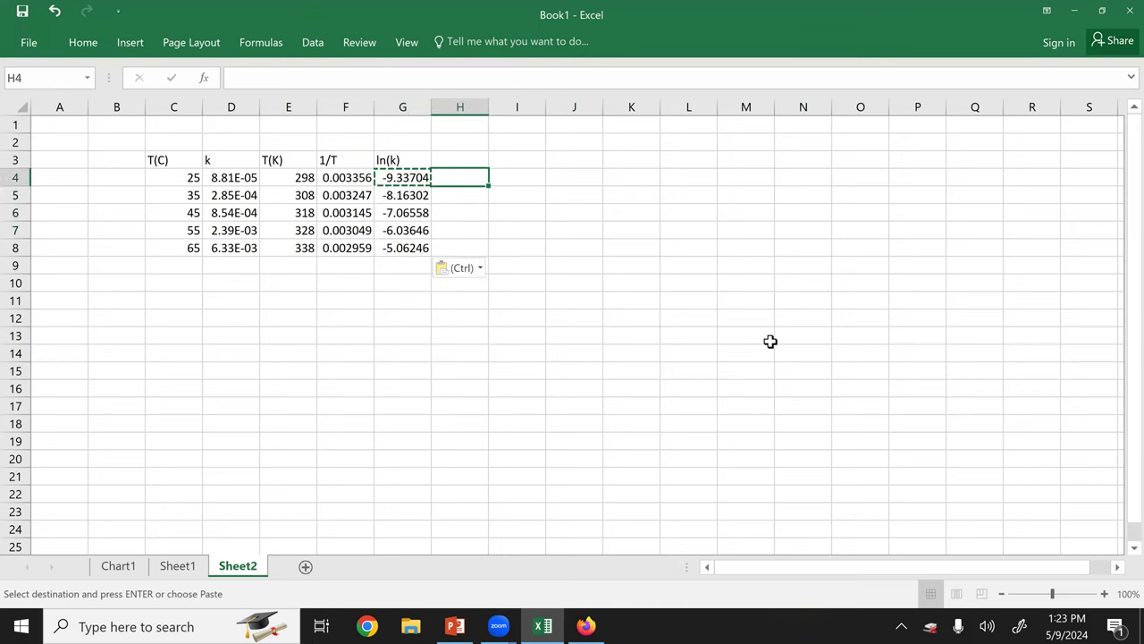
pyautogui.press('Right')
pyautogui.press('Right')
pyautogui.press('Left')
pyautogui.press('Left')
pyautogui.press('Left')
pyautogui.press('Left')
pyautogui.press('Left')
pyautogui.press('Right')
pyautogui.press('Right')
pyautogui.press('Left')
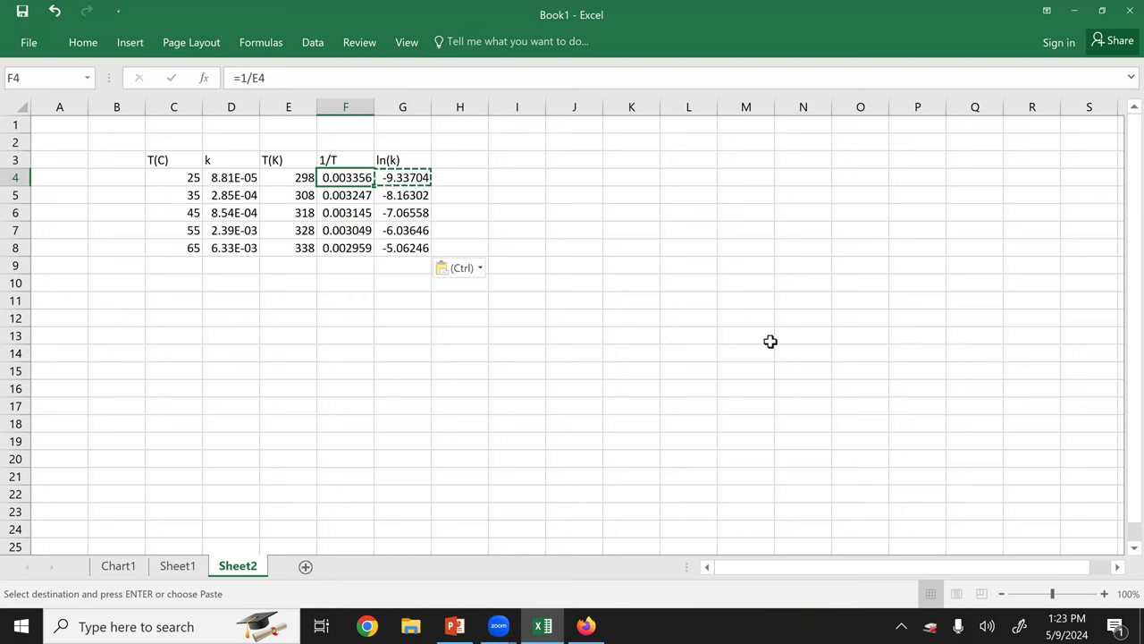
pyautogui.press('Right')
pyautogui.press('Left')
pyautogui.press('Right')
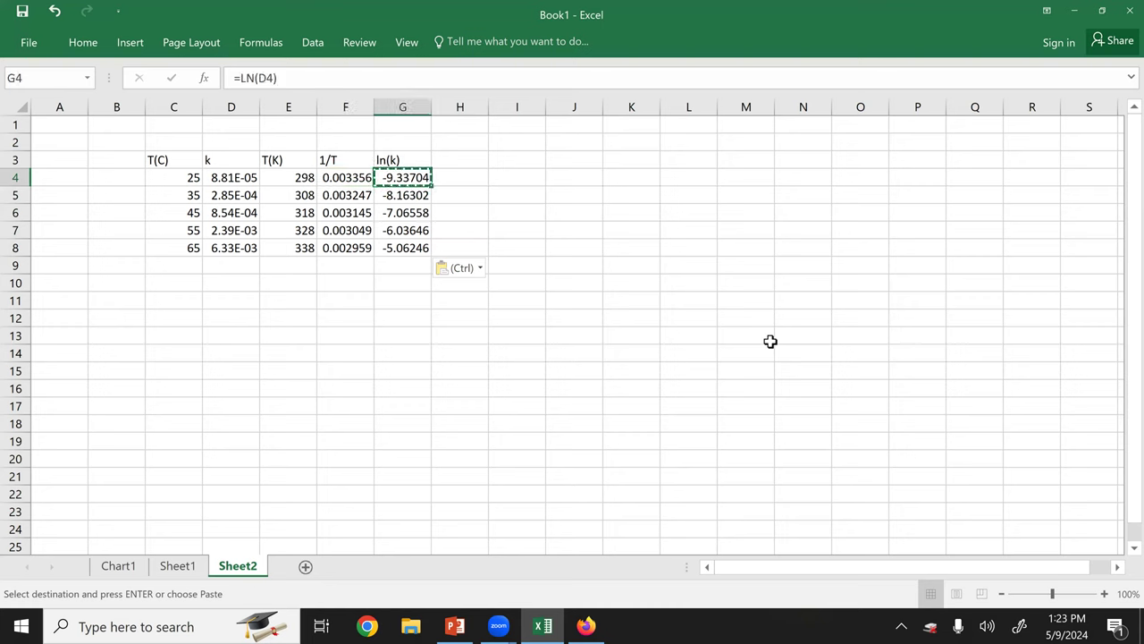
pyautogui.press('Left')
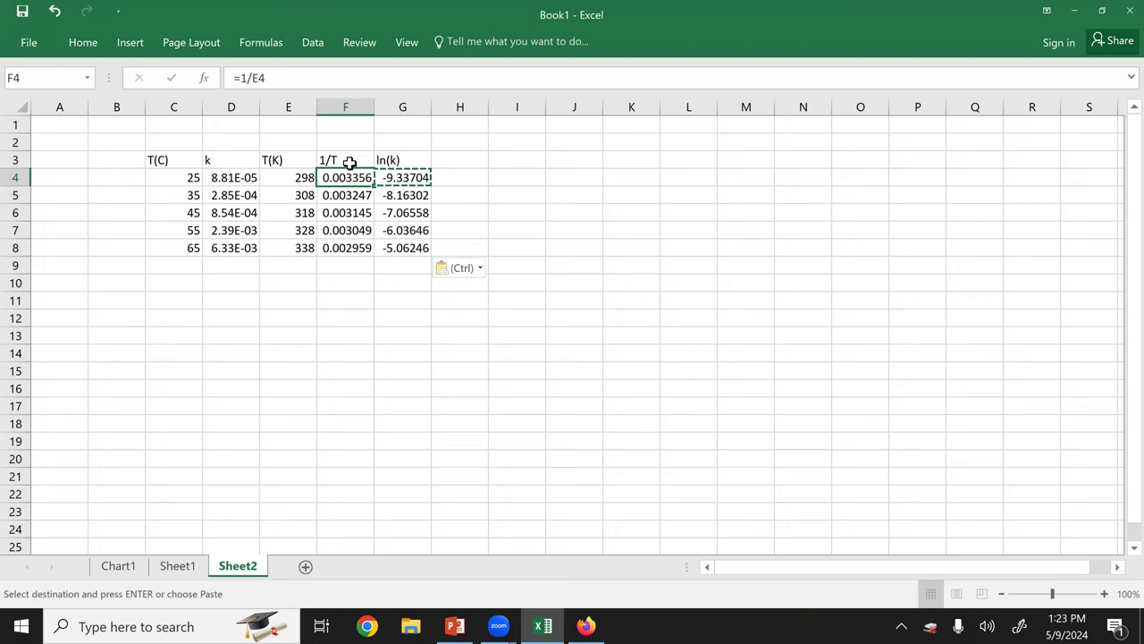
# Try pasting a copy of the 1/T and ln(k) columns (F3:G8) at C13 and undo the paste
pyautogui.moveTo(366, 160); pyautogui.dragTo(412, 246)
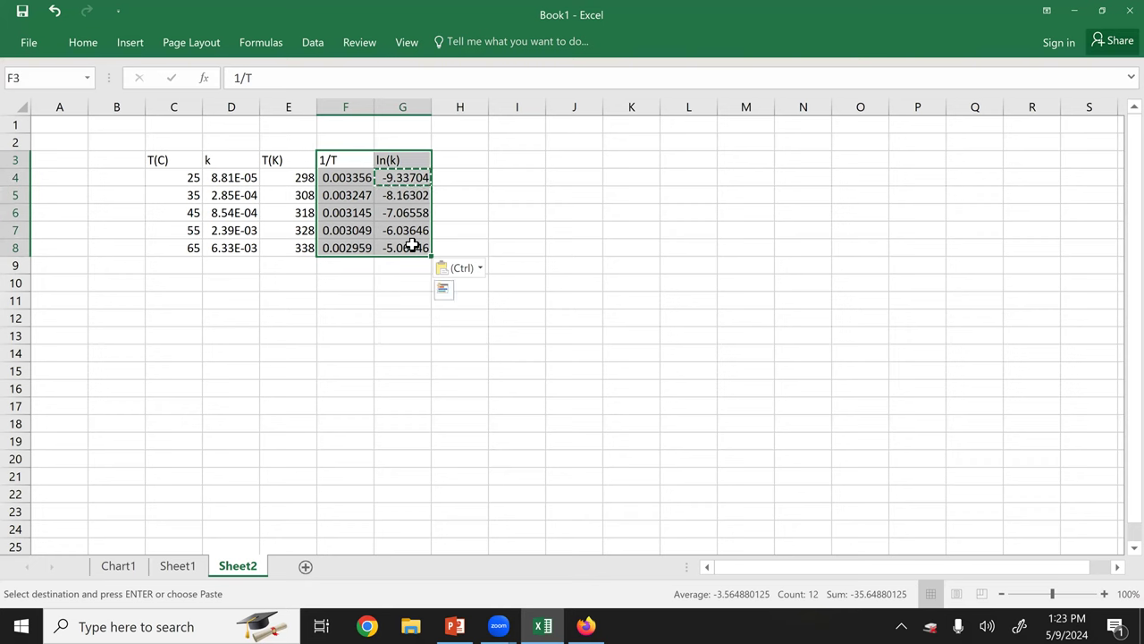
pyautogui.hotkey('ctrl', 'c')
pyautogui.click(179, 338)
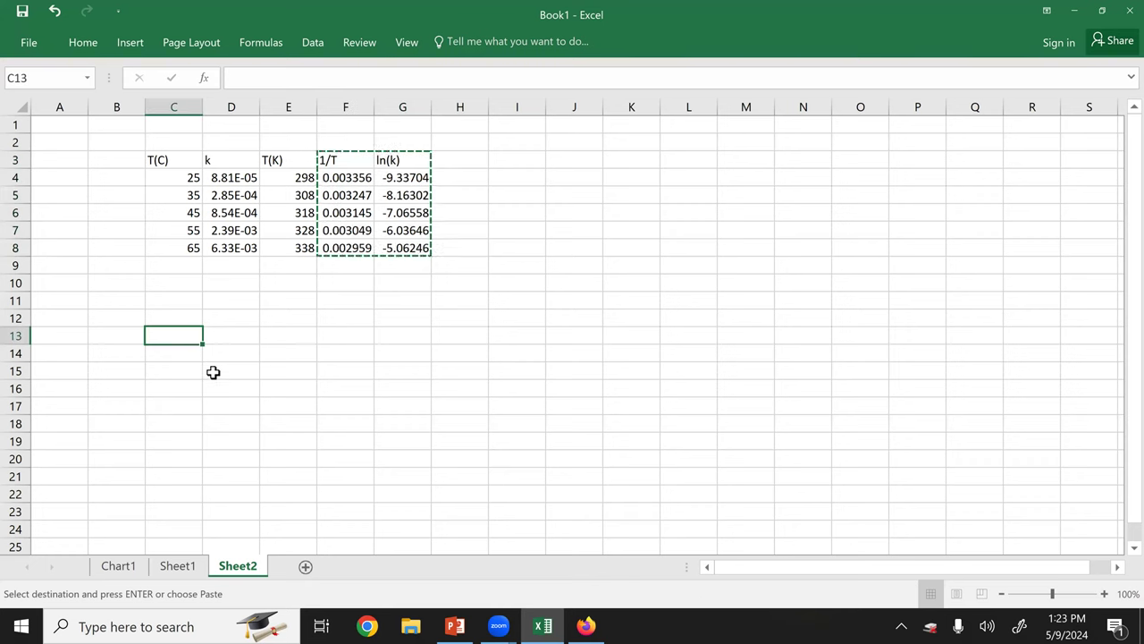
pyautogui.hotkey('ctrl', 'v')
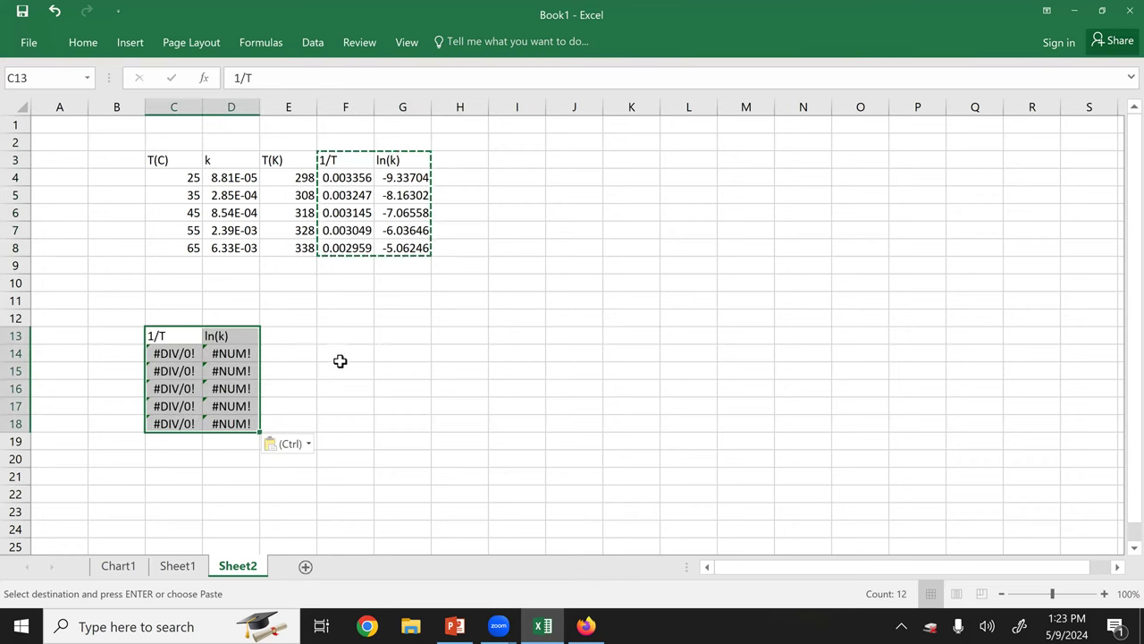
pyautogui.hotkey('ctrl', 'z')
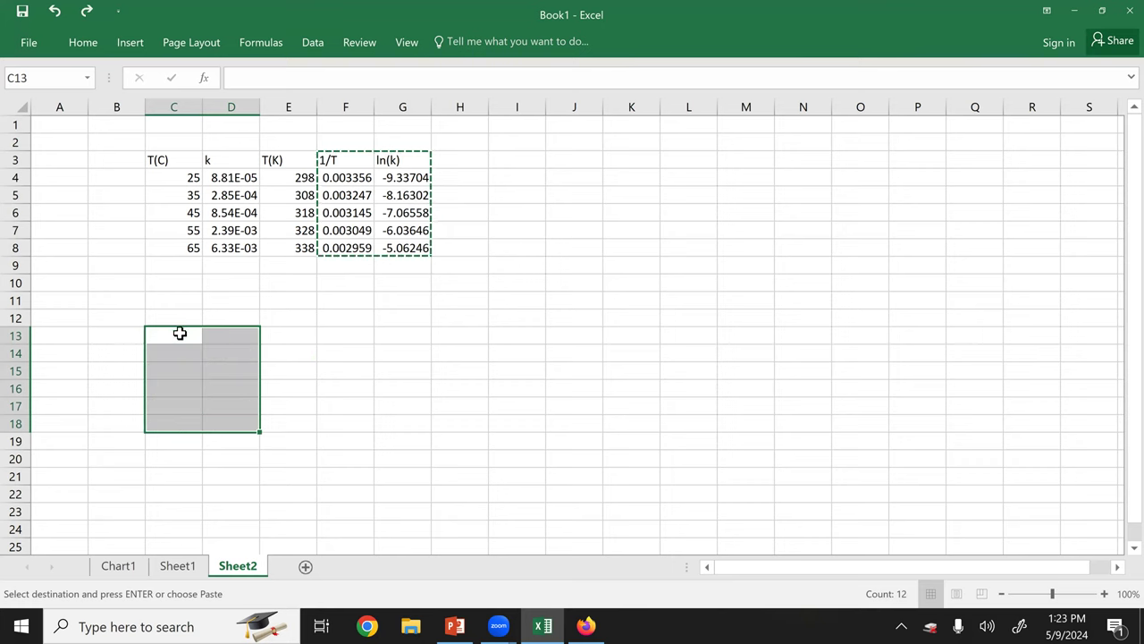
pyautogui.rightClick(175, 328)
pyautogui.press('Escape')
pyautogui.rightClick(160, 337)
pyautogui.press('Escape')
pyautogui.click(160, 335)
pyautogui.rightClick(160, 336)
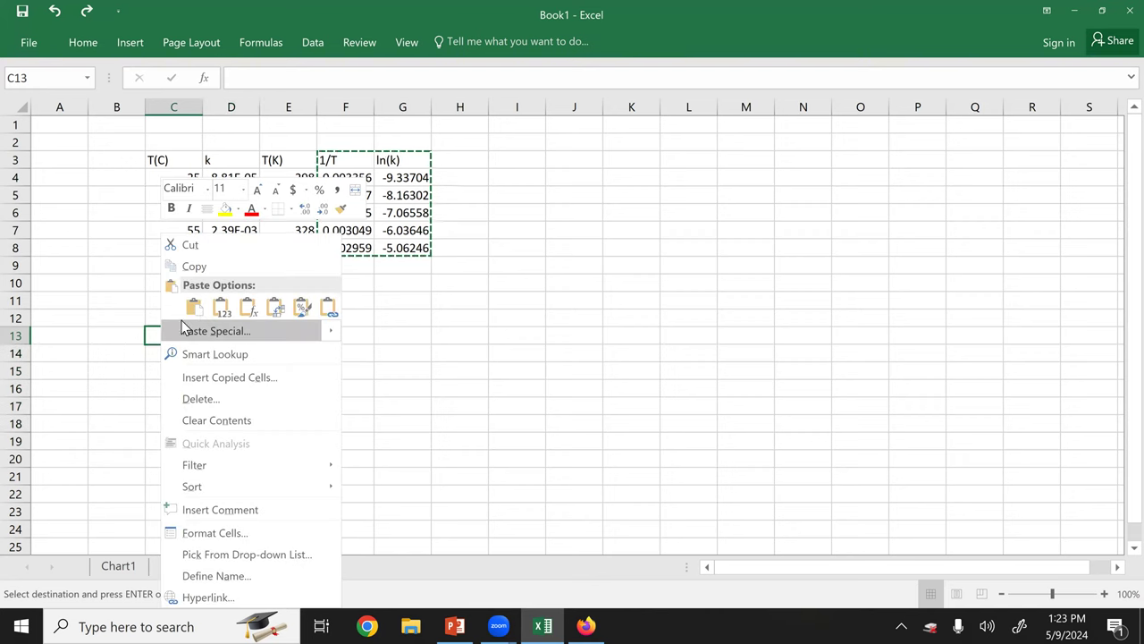
pyautogui.click(221, 306)
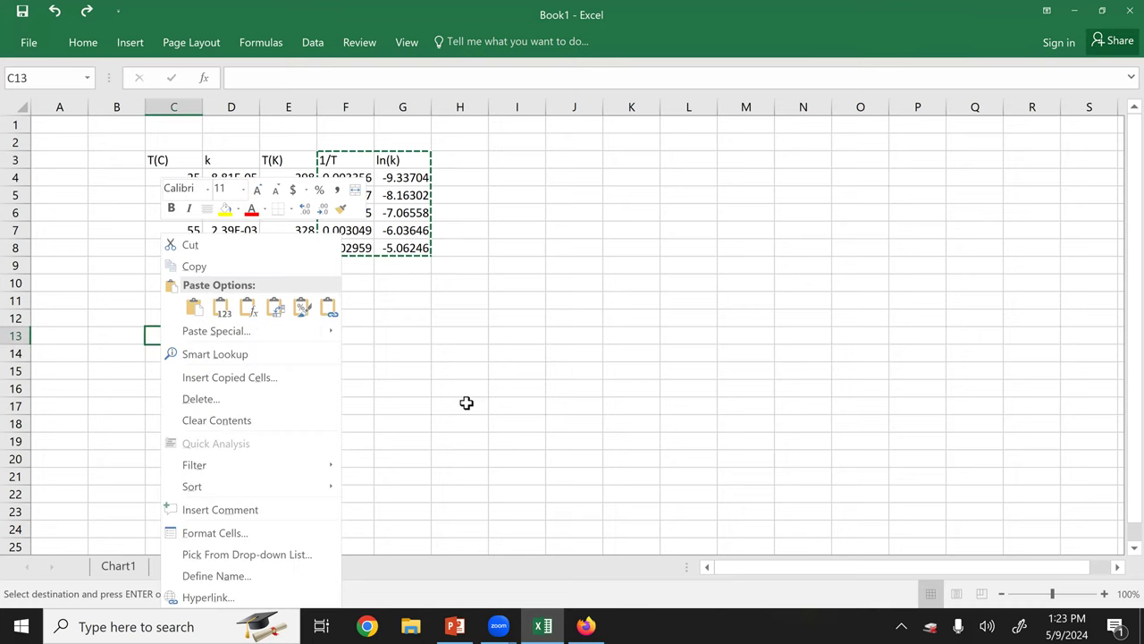
pyautogui.click(705, 227)
pyautogui.click(699, 230)
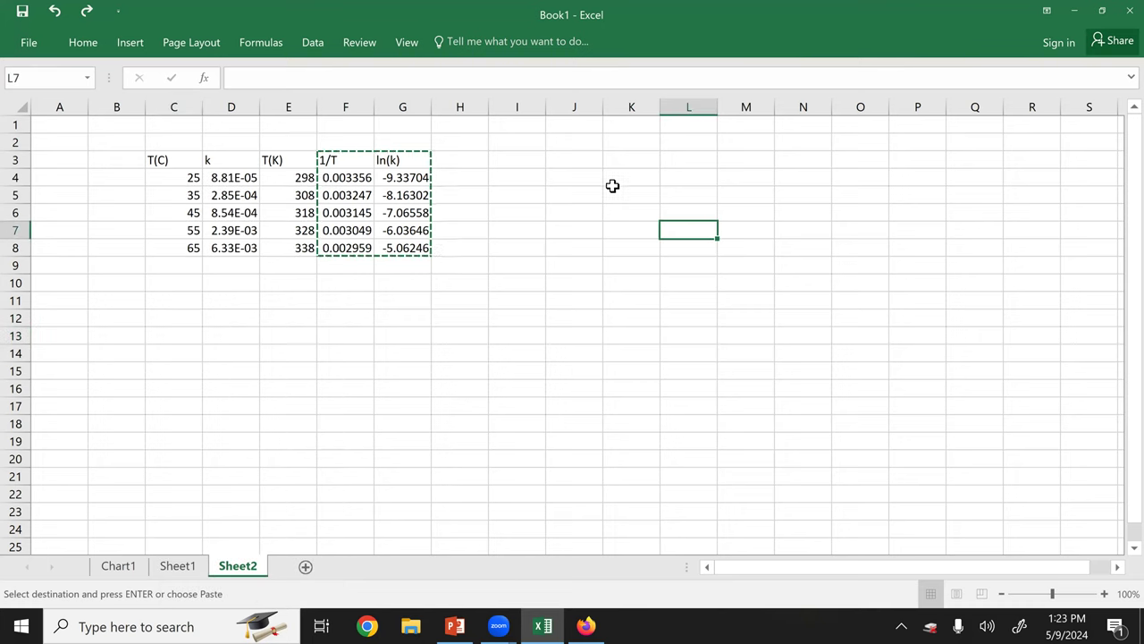
# Insert an empty markers-only scatter chart from the blank cell J3, beside the data table
pyautogui.click(577, 161)
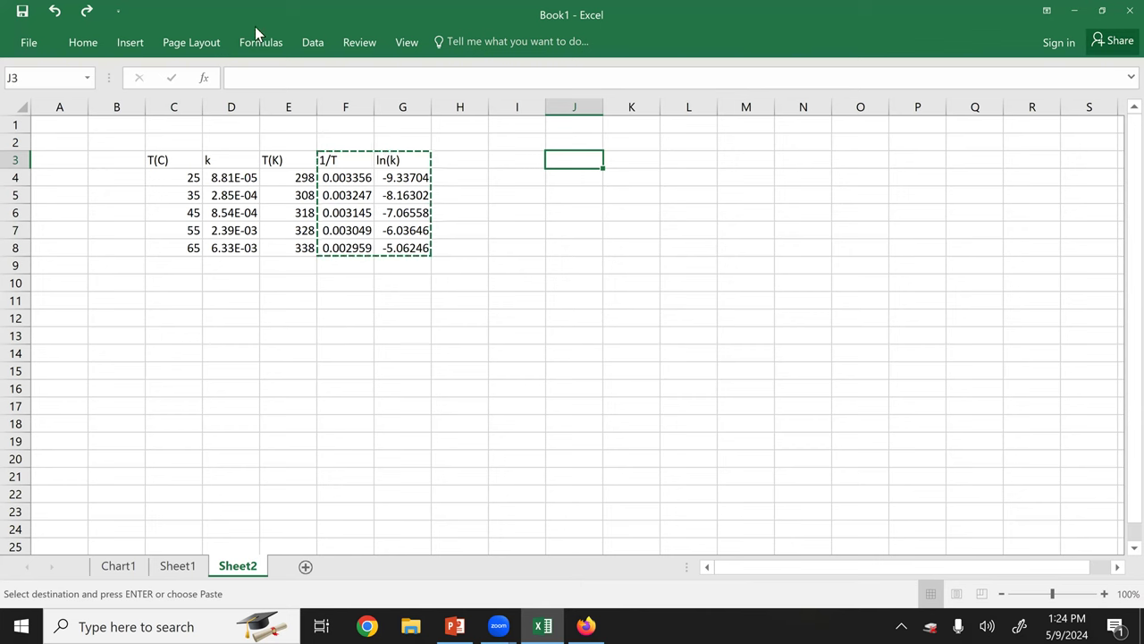
pyautogui.click(134, 45)
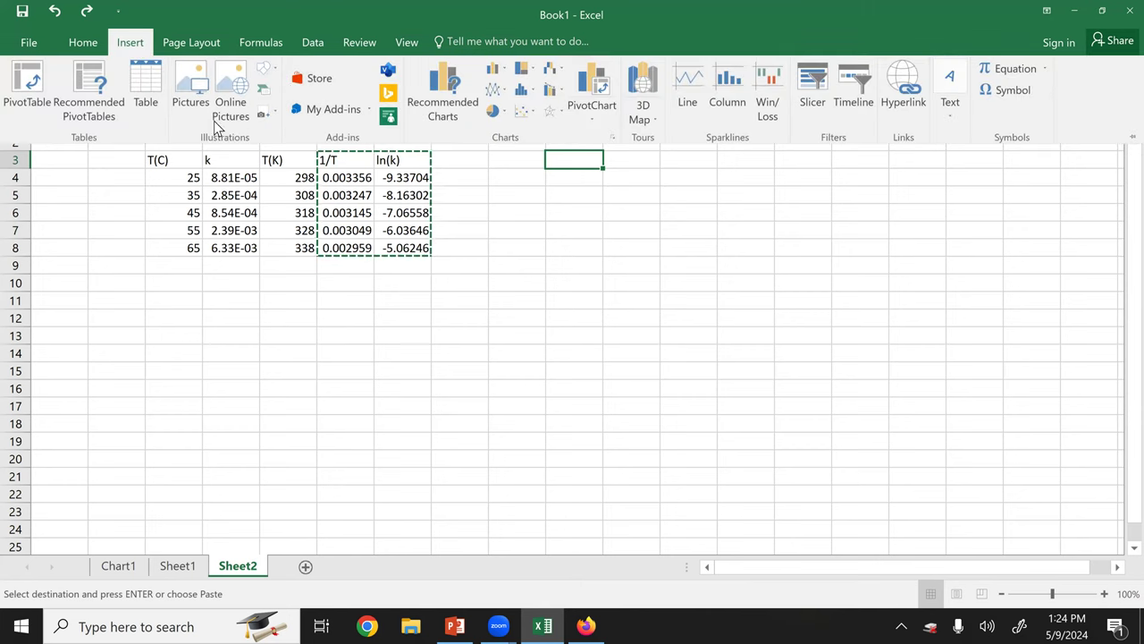
pyautogui.click(522, 112)
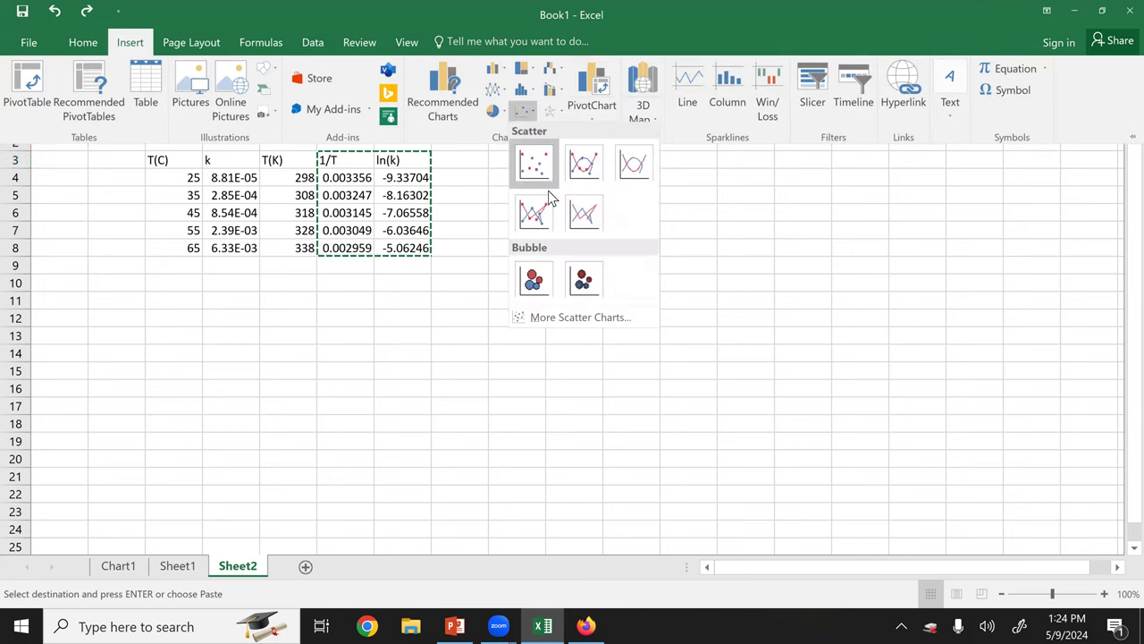
pyautogui.click(535, 163)
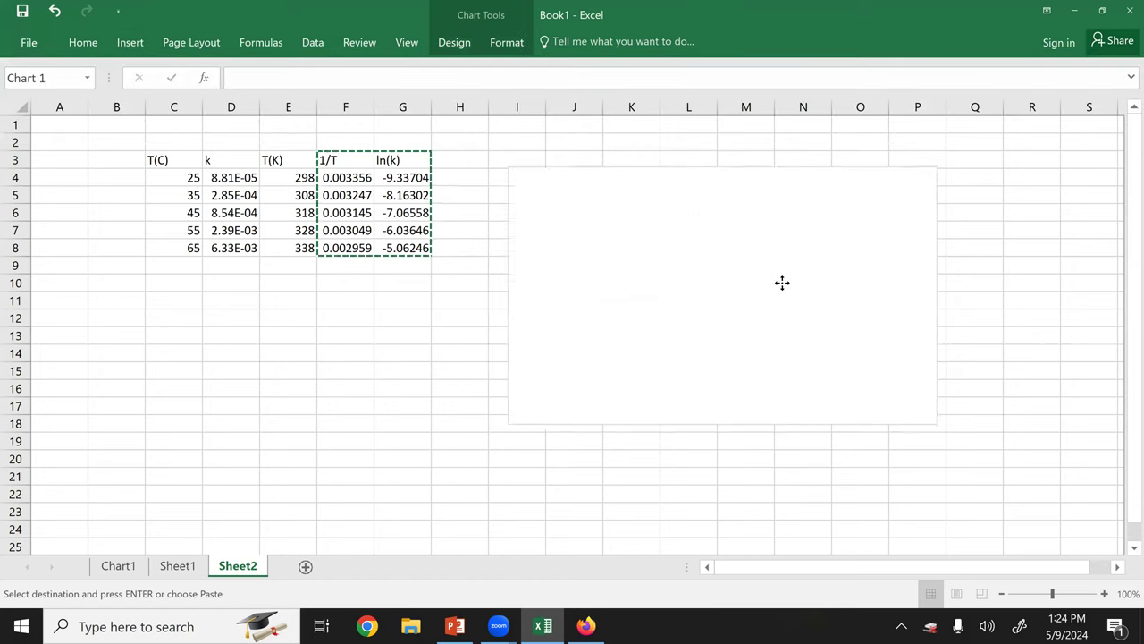
# Add a data series to the empty scatter chart with the 1/T values in F4:F8 as X values
pyautogui.rightClick(735, 273)
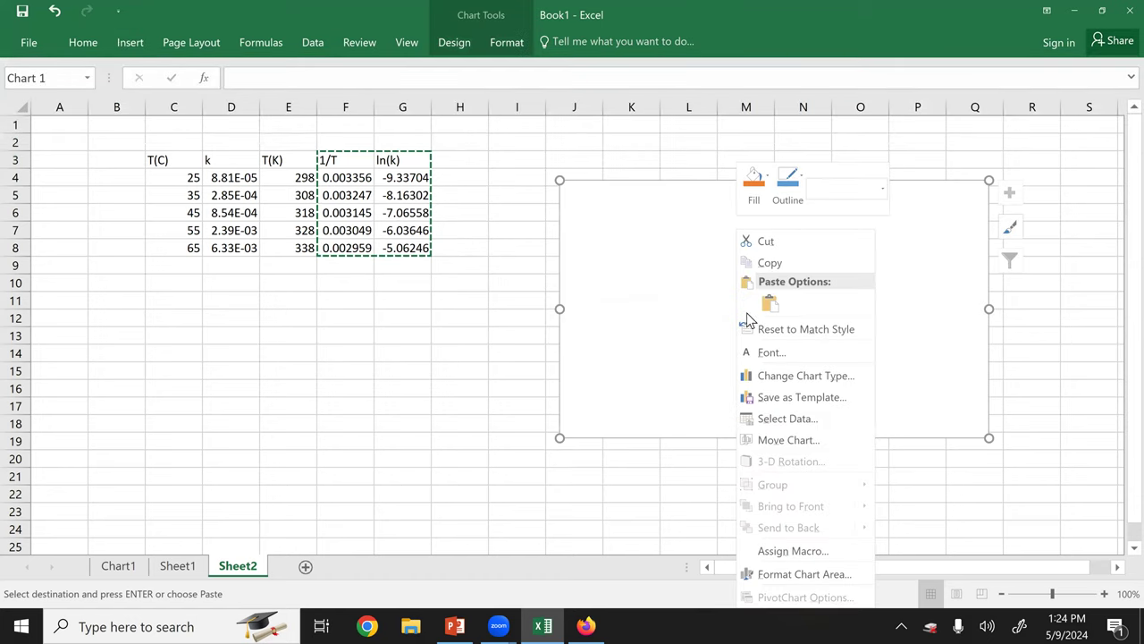
pyautogui.click(816, 420)
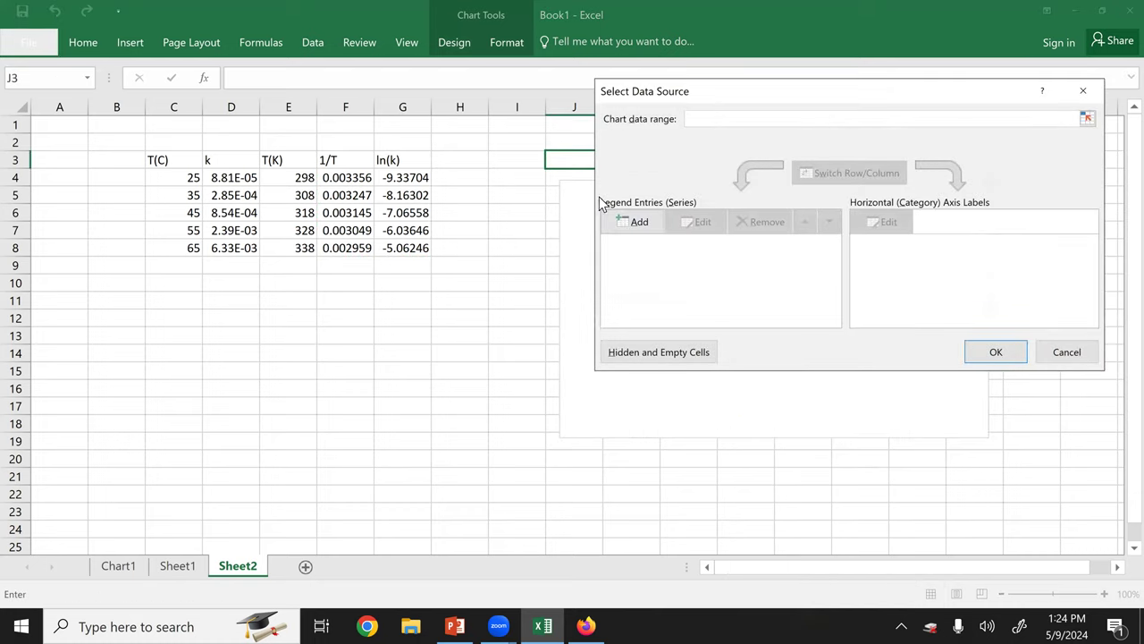
pyautogui.click(629, 222)
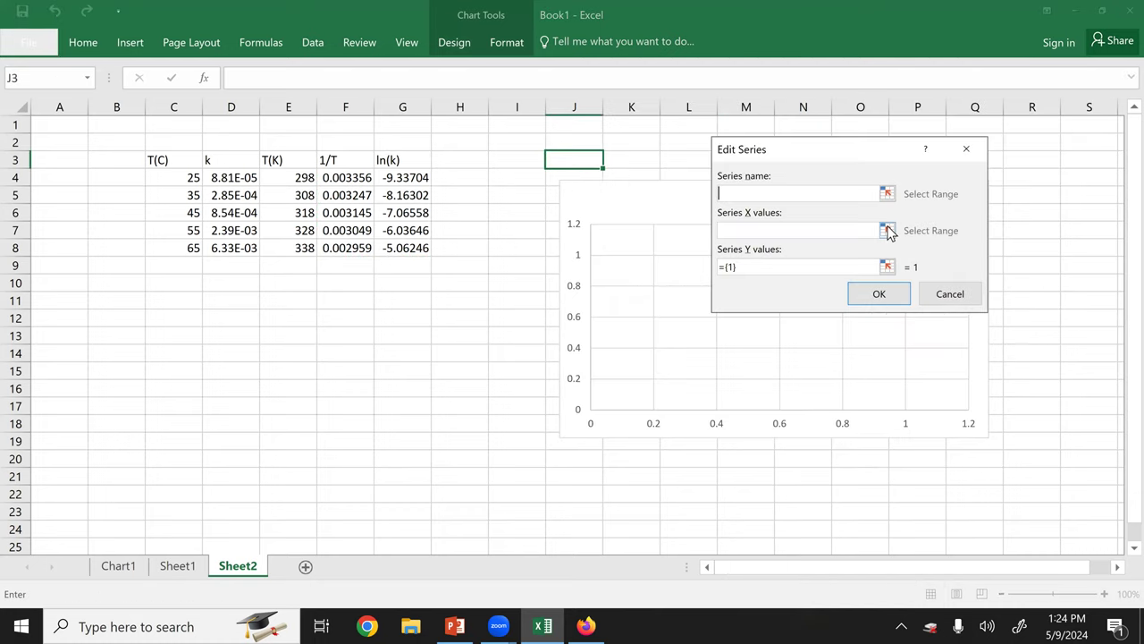
pyautogui.click(887, 231)
pyautogui.click(365, 179)
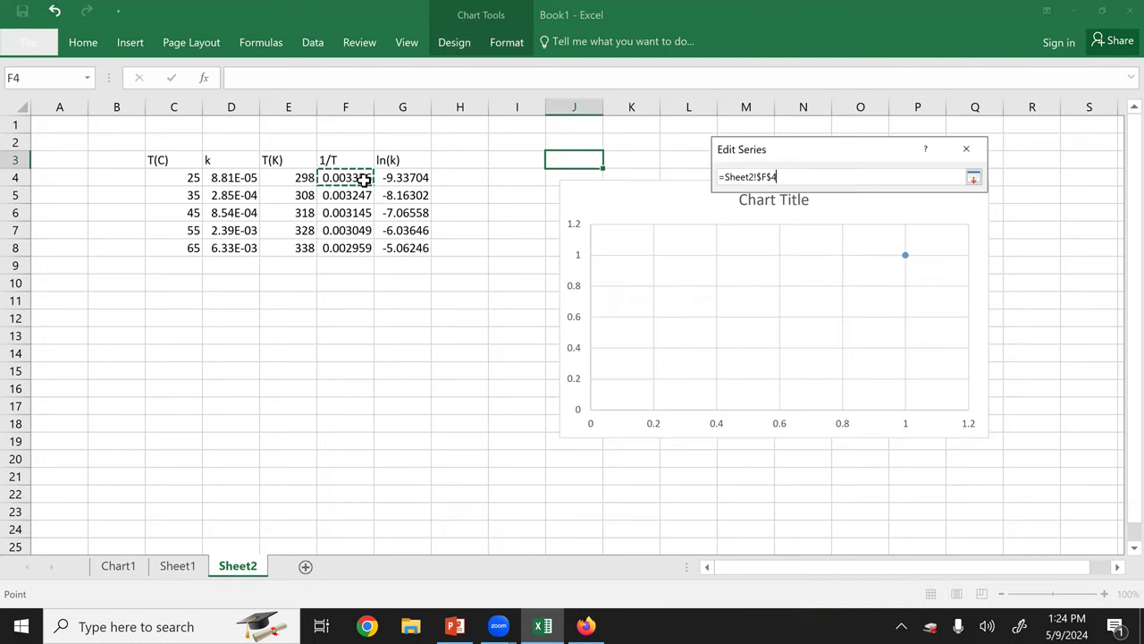
pyautogui.hotkey('ctrl', 'shift', 'Down')
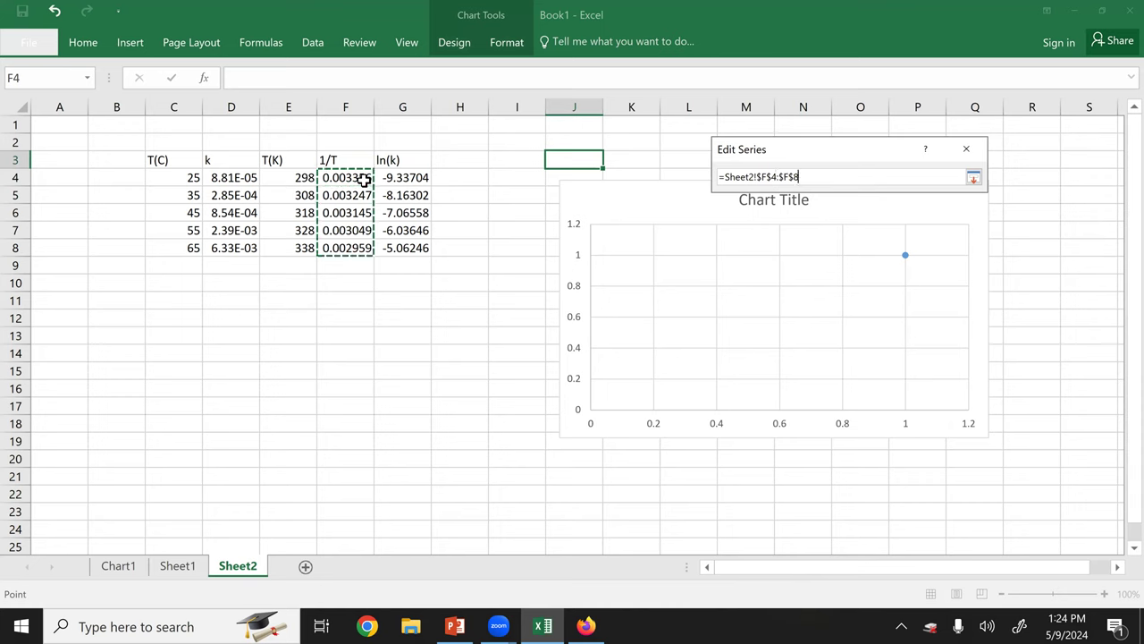
pyautogui.press('Return')
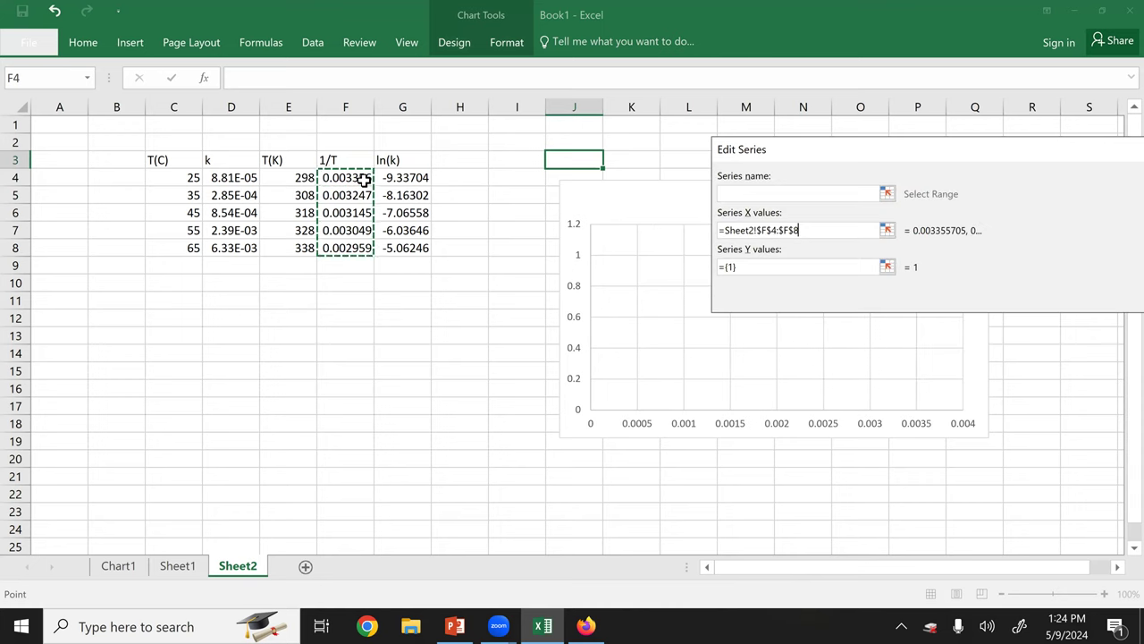
# Set the series Y values to the ln(k) data in G4:G8 and accept the chart's data source
pyautogui.click(886, 267)
pyautogui.click(417, 177)
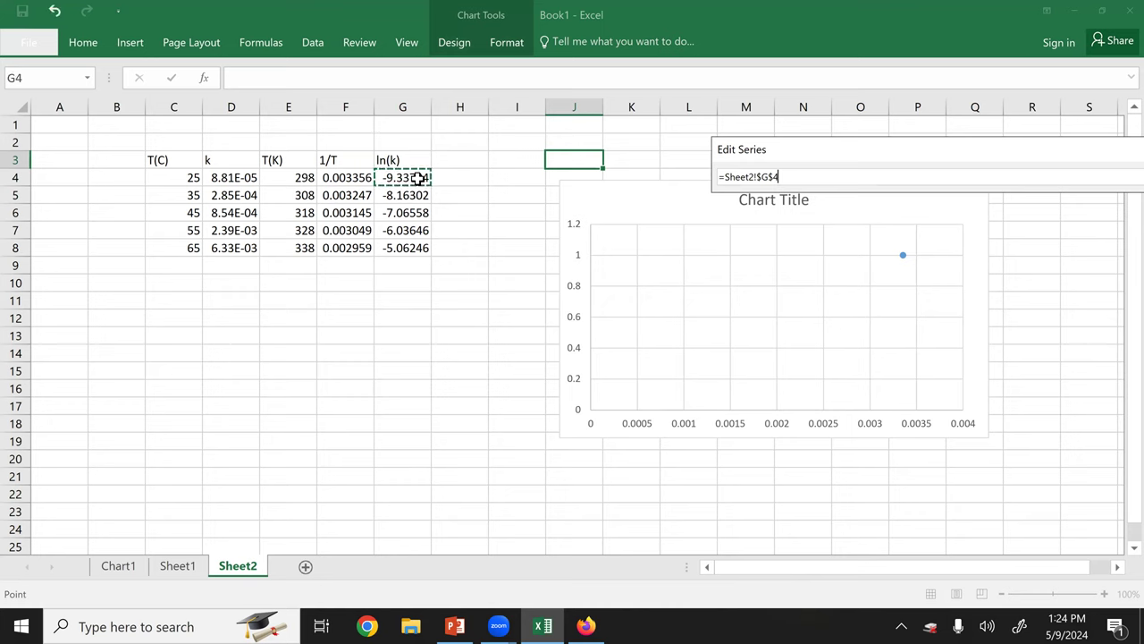
pyautogui.hotkey('ctrl', 'shift', 'Down')
pyautogui.press('Return')
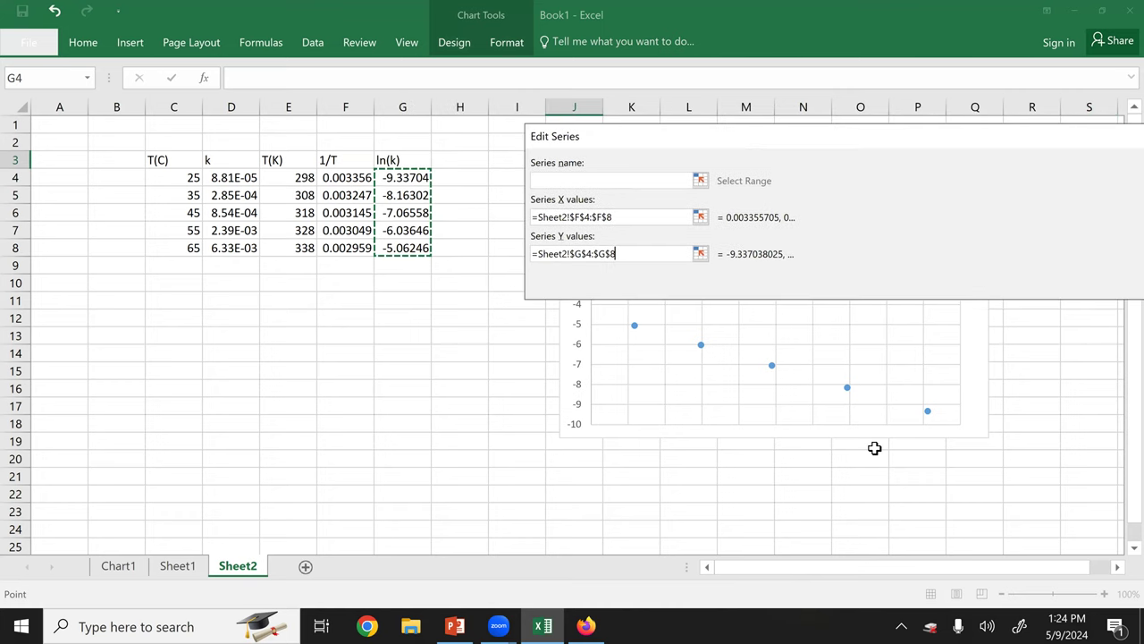
pyautogui.press('Return')
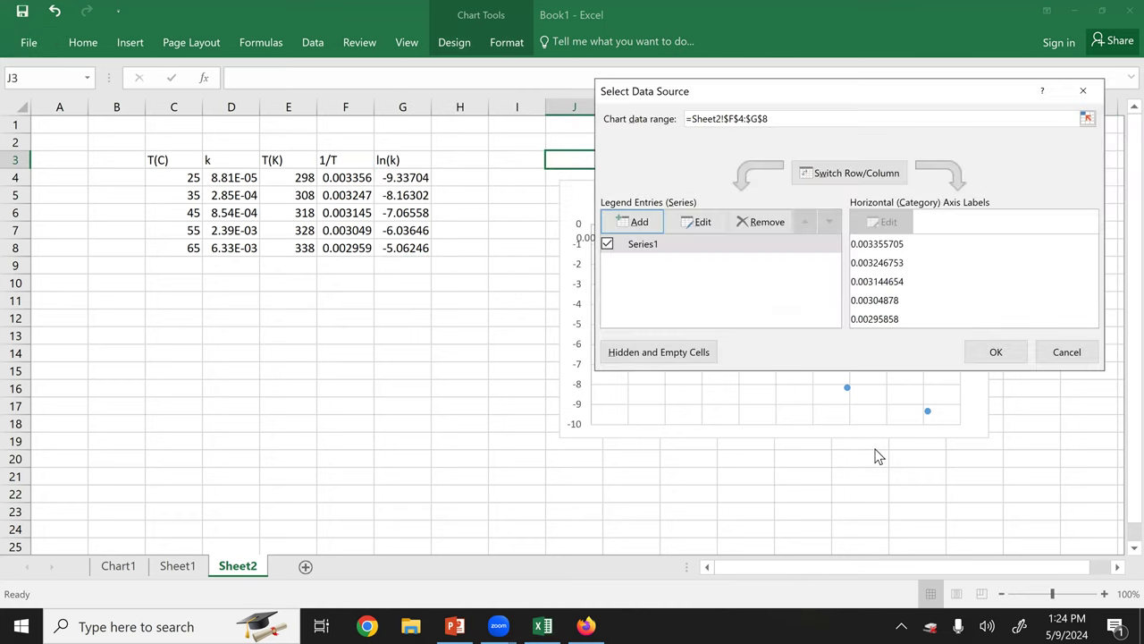
pyautogui.click(996, 350)
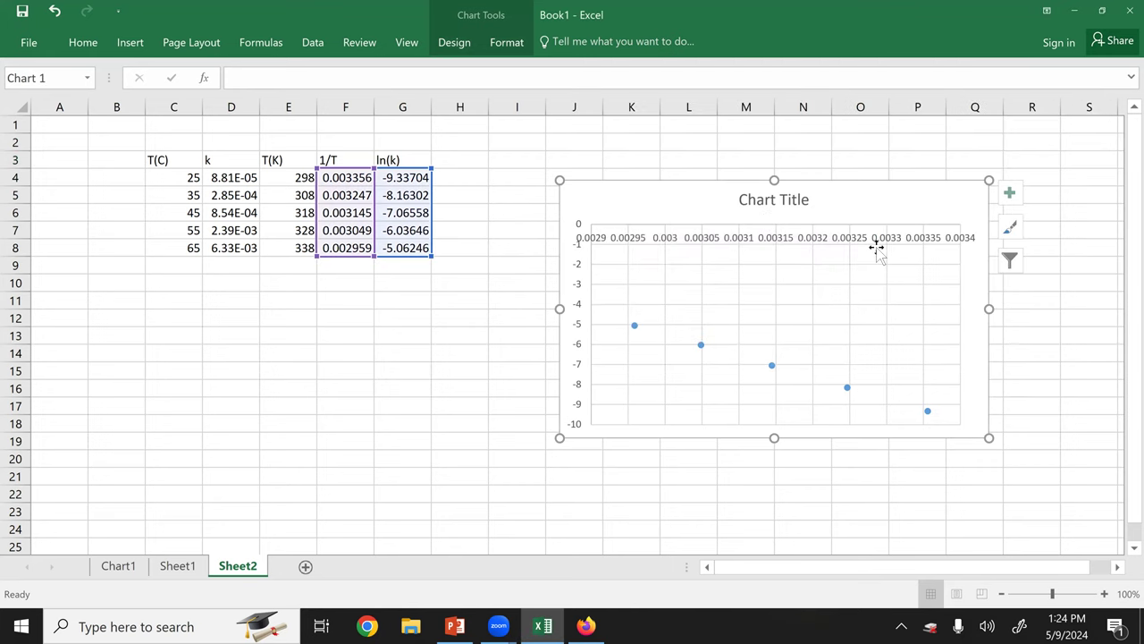
# Add a linear trendline to the ln(k) versus 1/T series and display its equation on the chart
pyautogui.click(699, 345)
pyautogui.rightClick(700, 347)
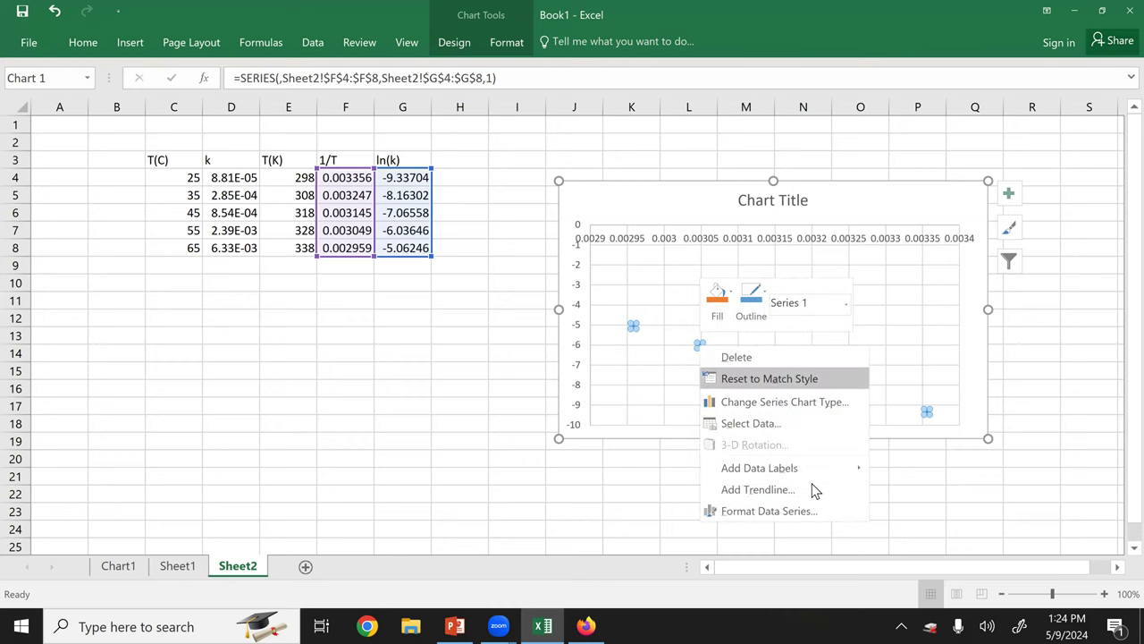
pyautogui.click(807, 488)
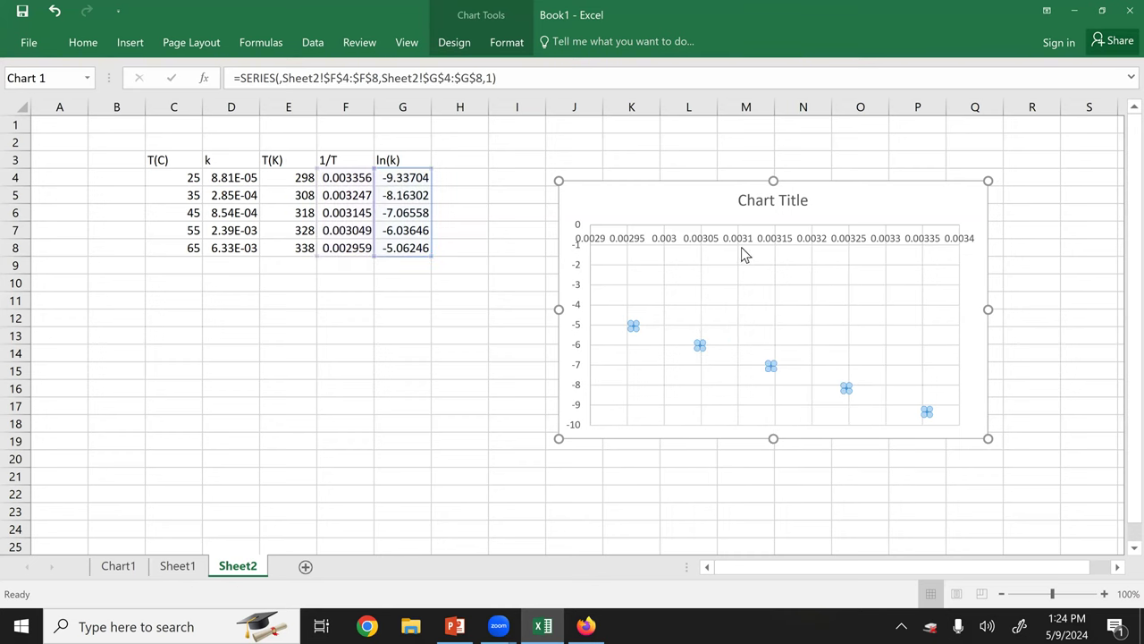
pyautogui.click(968, 546)
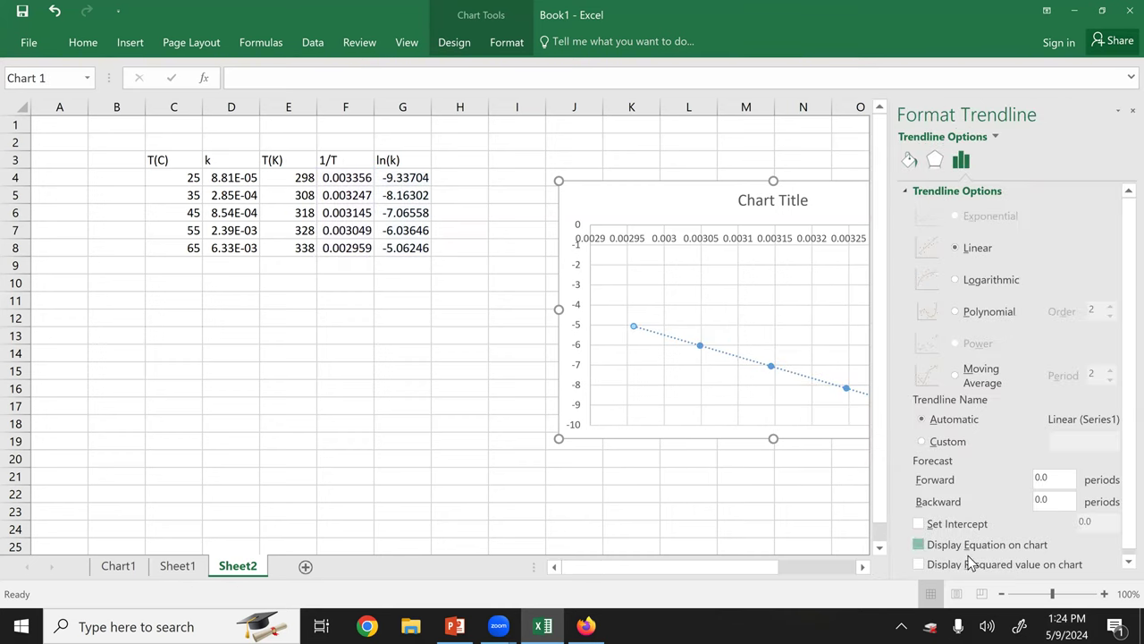
# Display the trendline's R-squared value on the ln(k) versus 1/T chart
pyautogui.click(975, 564)
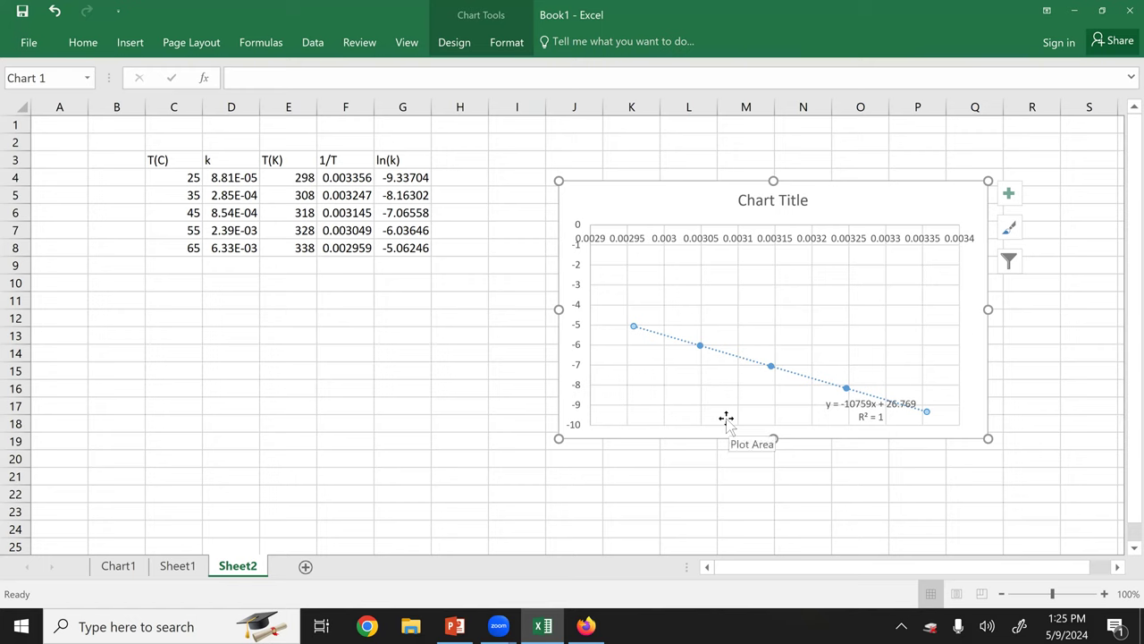
pyautogui.click(889, 407)
pyautogui.moveTo(903, 344); pyautogui.dragTo(915, 299)
pyautogui.hotkey('ctrl', 'z')
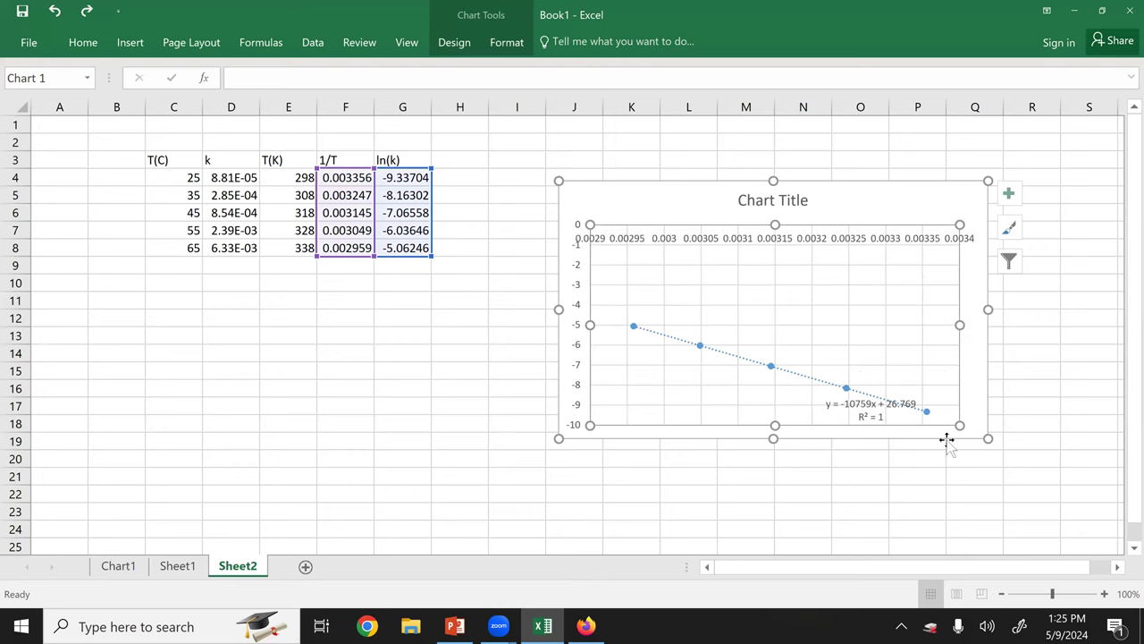
# Move the trendline equation label into the empty plot area above the line, and shift the chart farther from the data table
pyautogui.click(909, 402)
pyautogui.moveTo(909, 396); pyautogui.dragTo(901, 279)
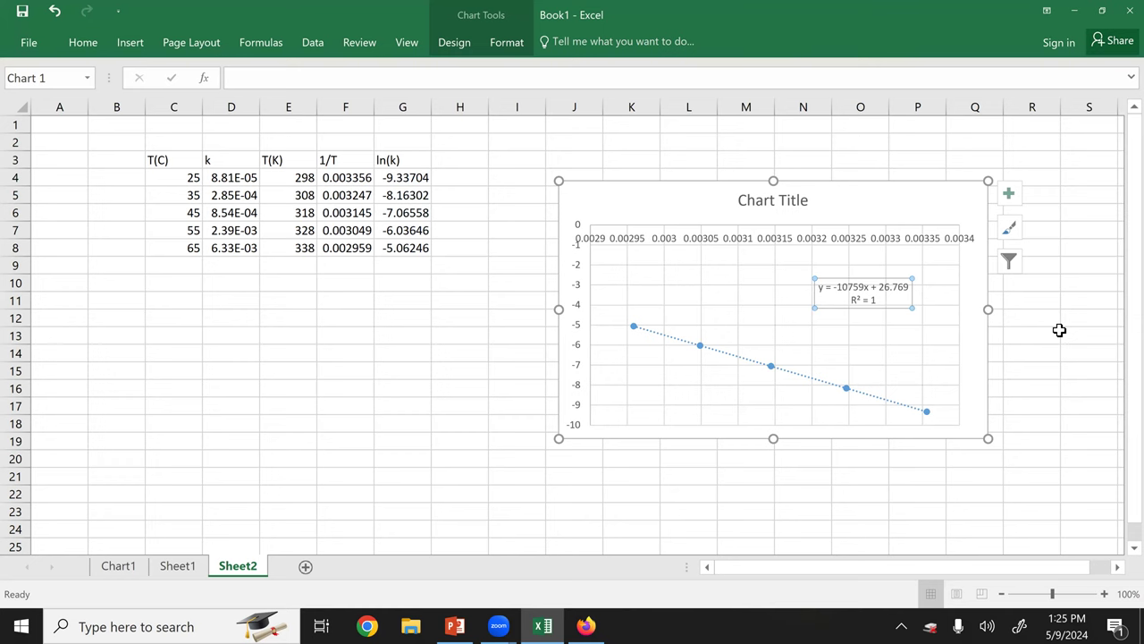
pyautogui.click(341, 302)
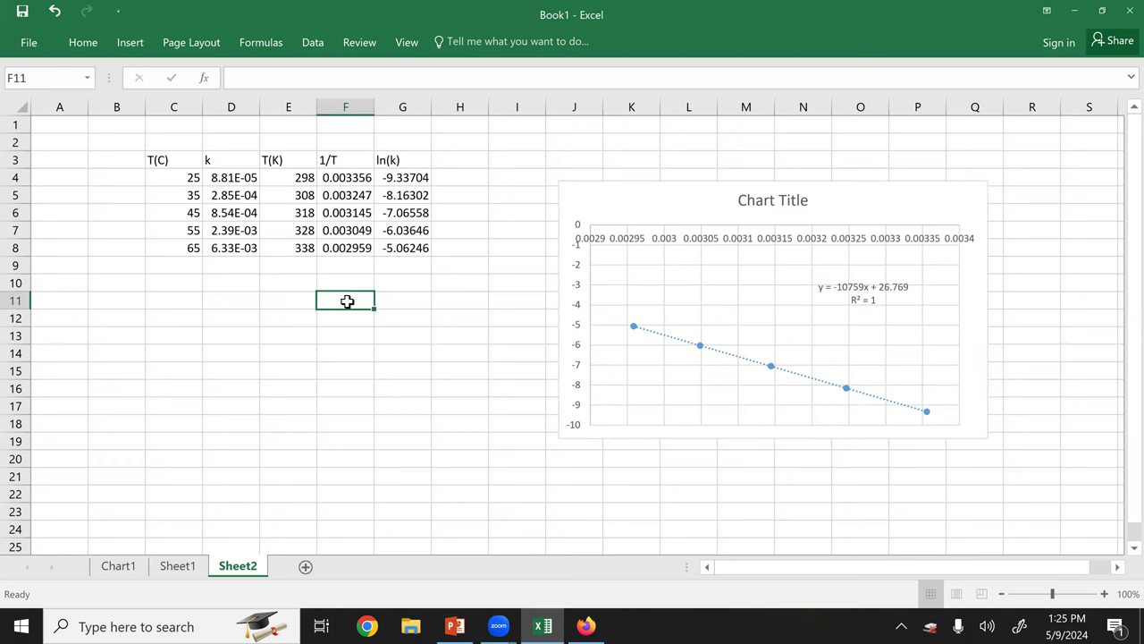
pyautogui.moveTo(873, 187); pyautogui.dragTo(936, 201)
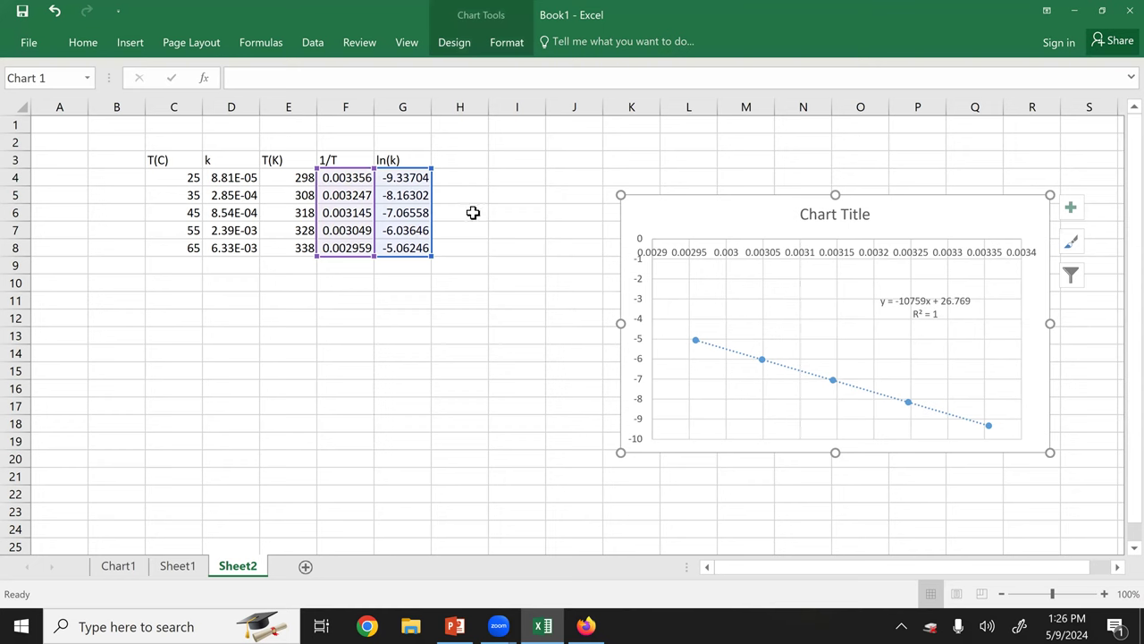
# Enter the labels slope, intercept and r^2 in cells I4 to I6, between the data table and the chart
pyautogui.click(503, 179)
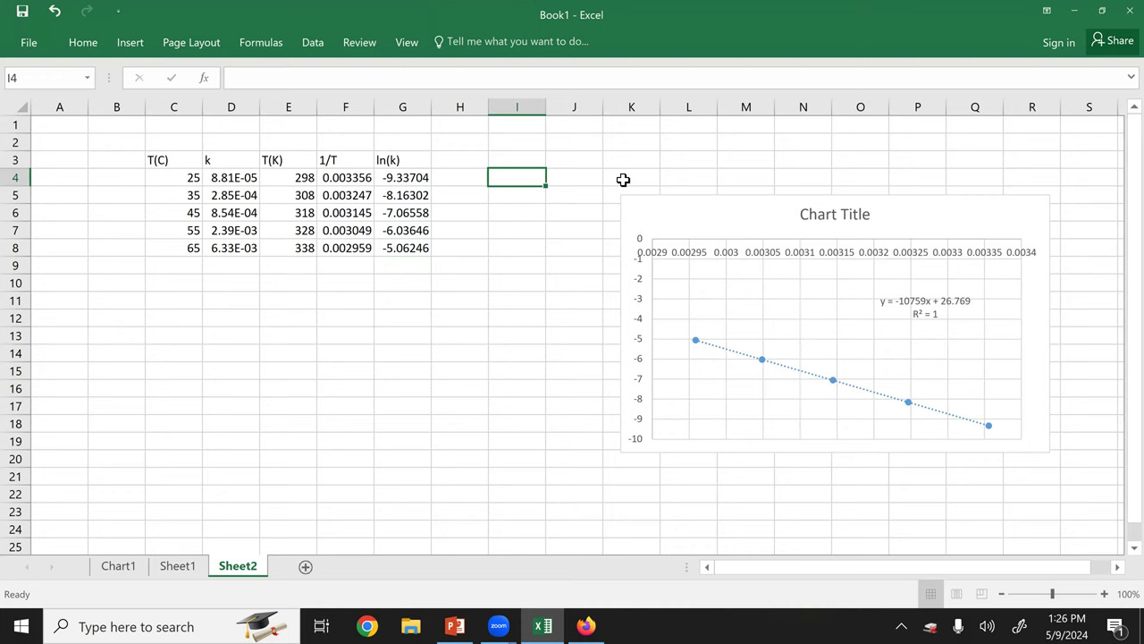
pyautogui.write('slope')
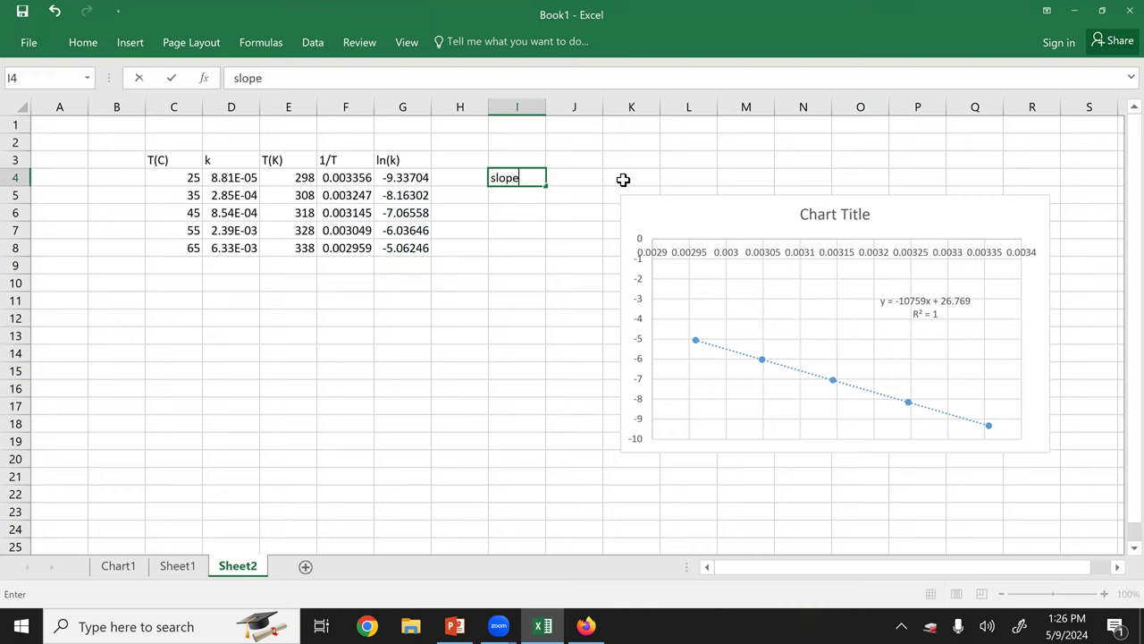
pyautogui.press('Return')
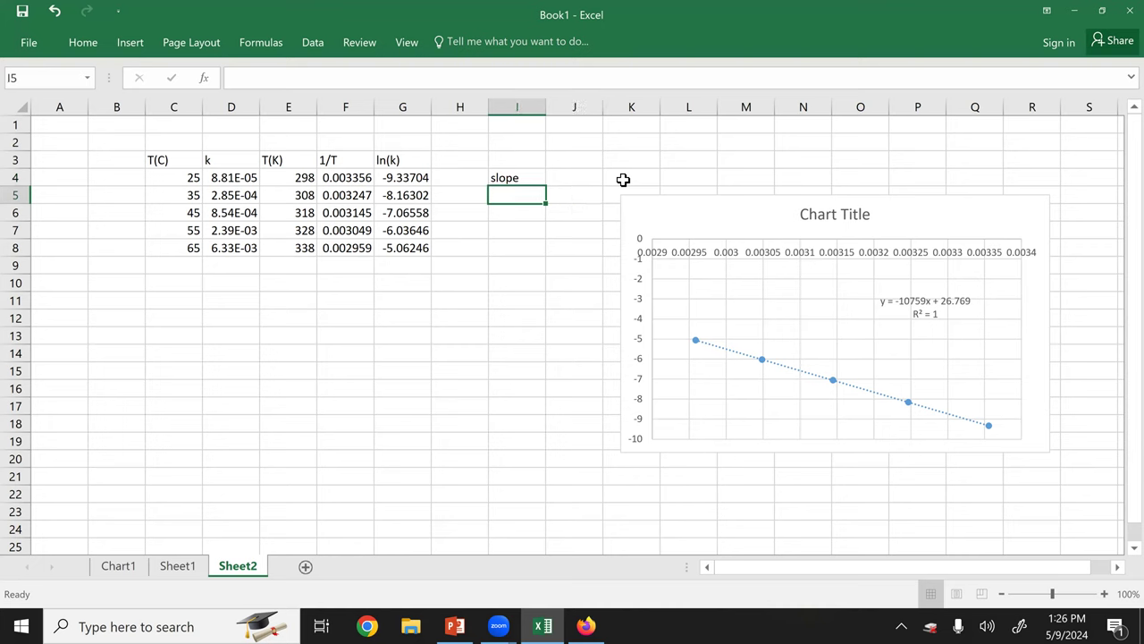
pyautogui.write('intercept')
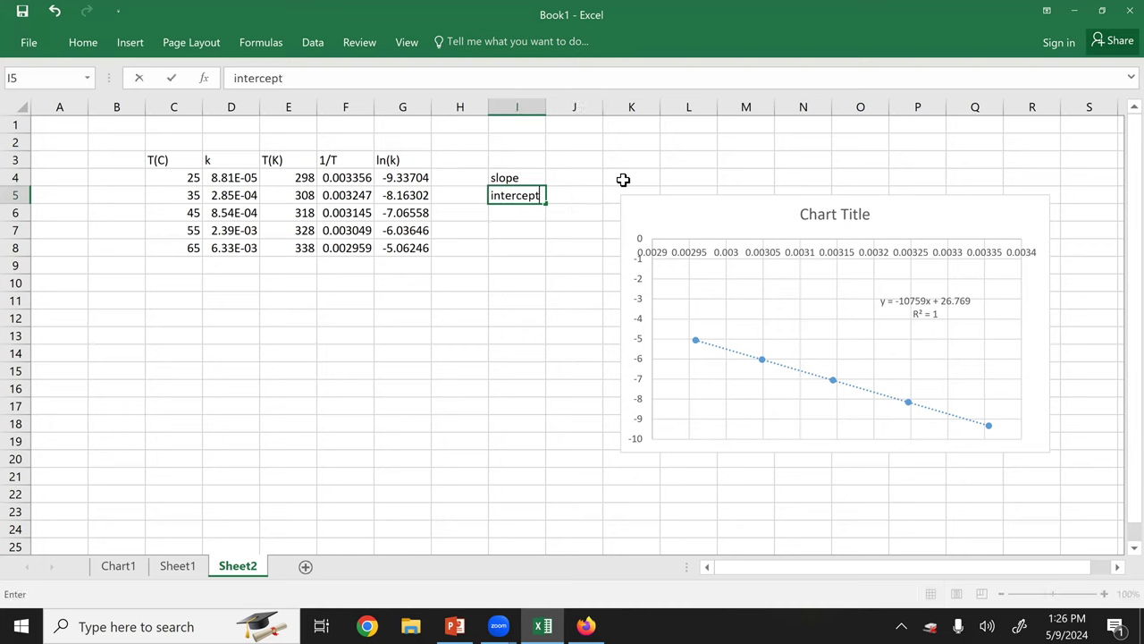
pyautogui.press('Return')
pyautogui.write('r^2')
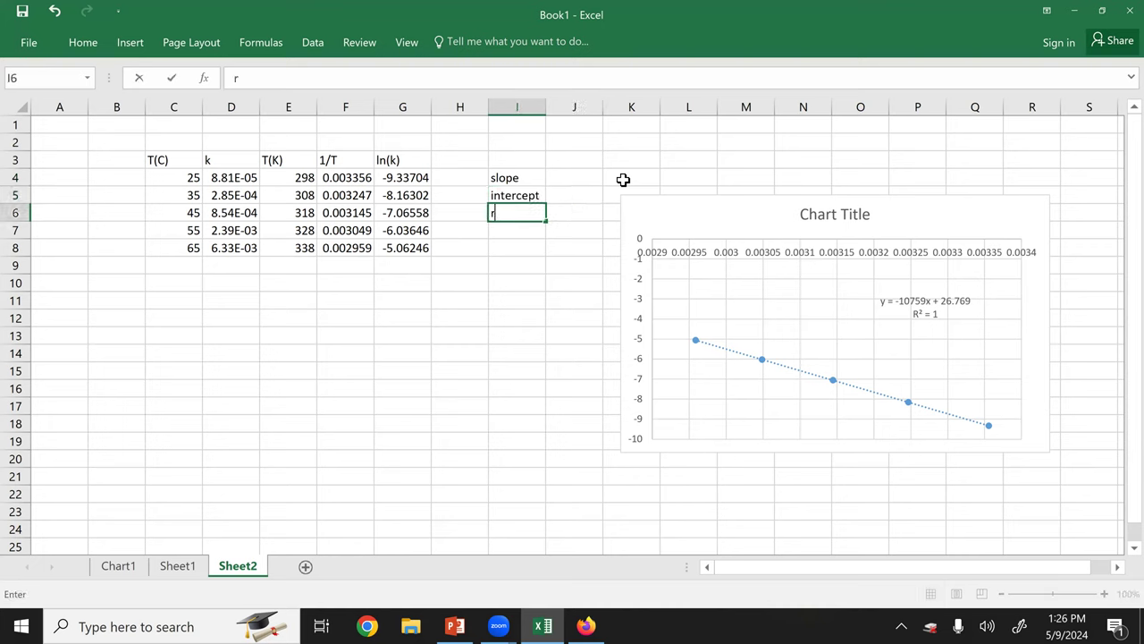
# Calculate the slope in J4 with the SLOPE function, using G4:G8 as known y values and F4:F8 as known x values
pyautogui.press('Right')
pyautogui.press('Up')
pyautogui.press('Up')
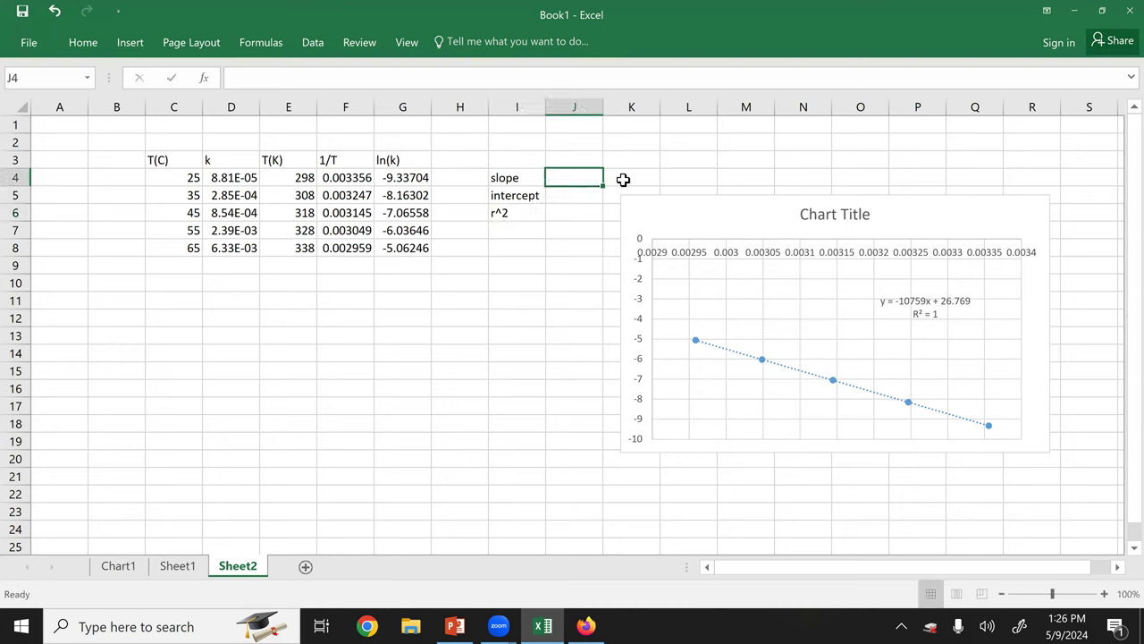
pyautogui.write('=')
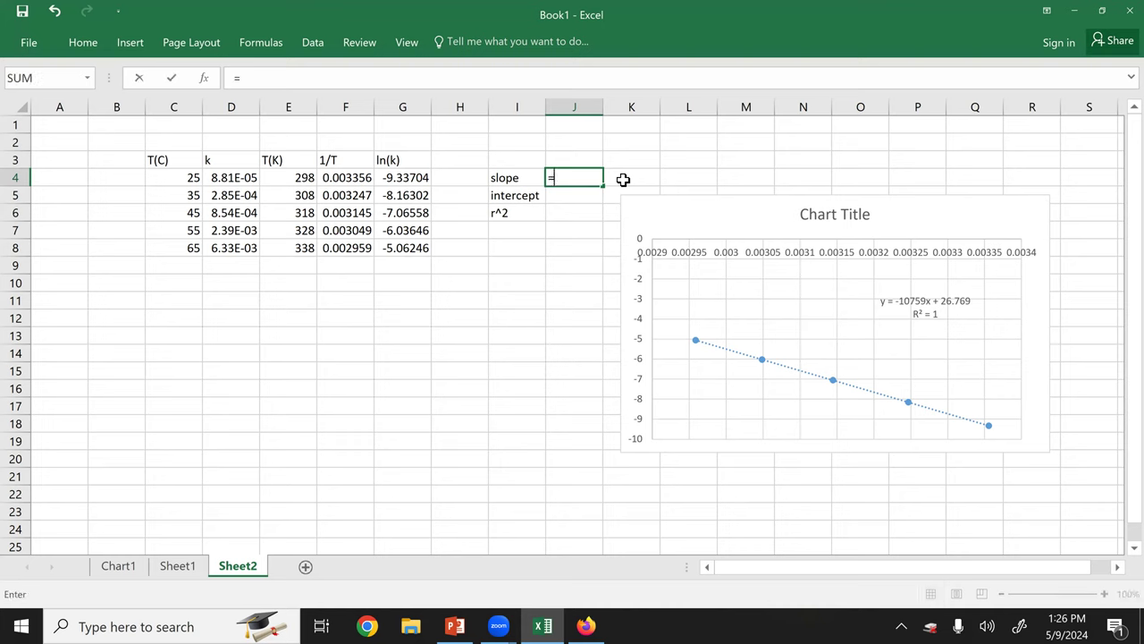
pyautogui.write('slope(')
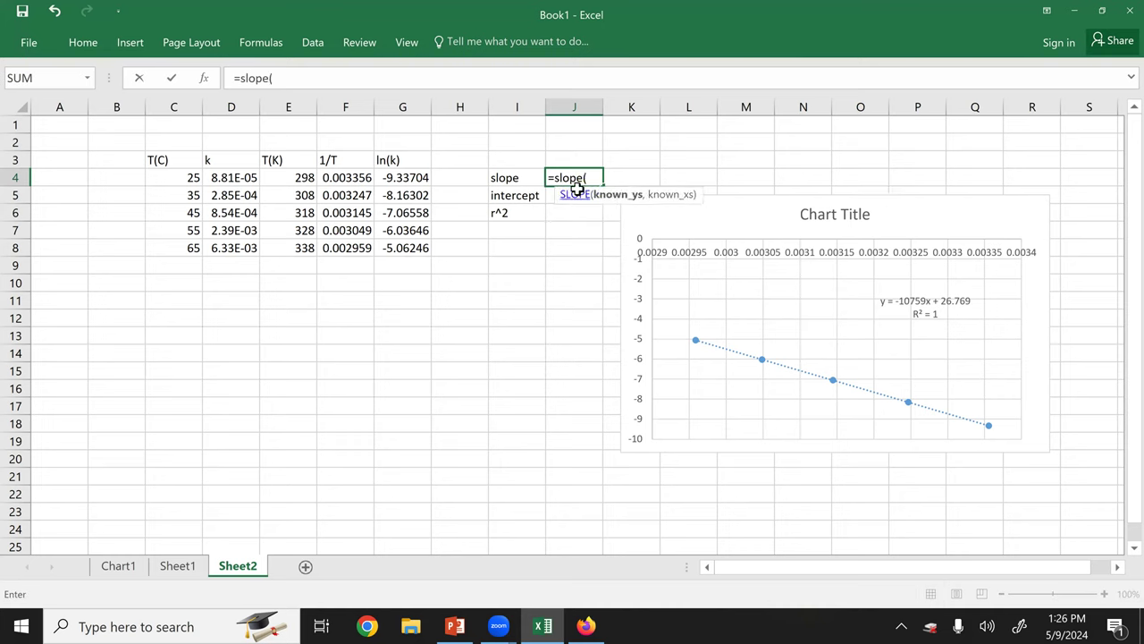
pyautogui.moveTo(396, 177); pyautogui.dragTo(402, 251)
pyautogui.write(',')
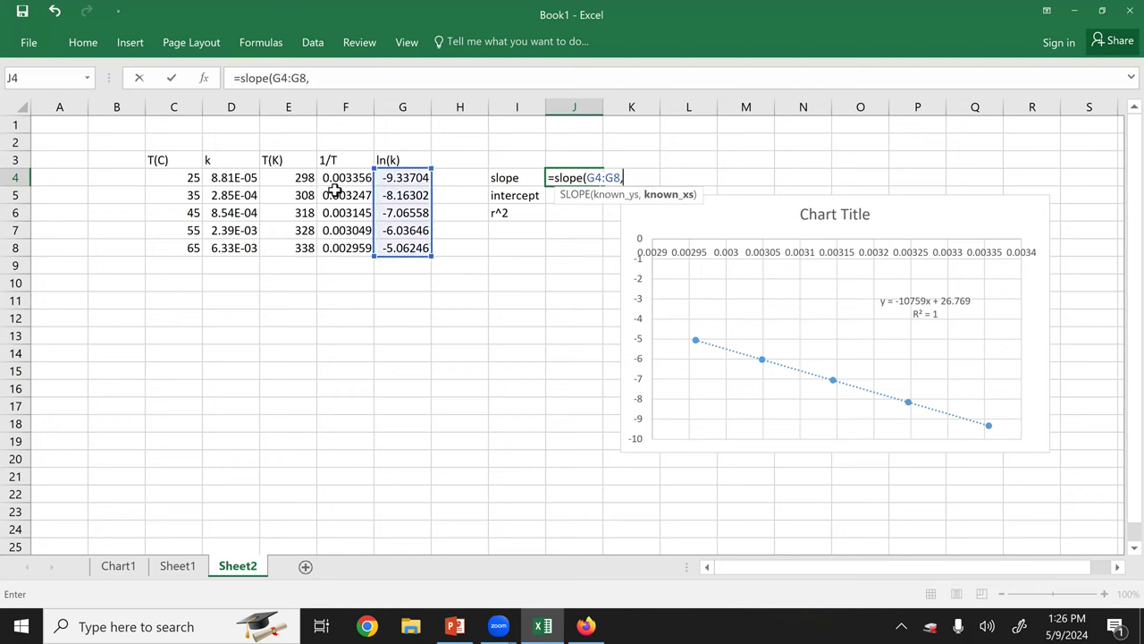
pyautogui.moveTo(328, 174); pyautogui.dragTo(332, 247)
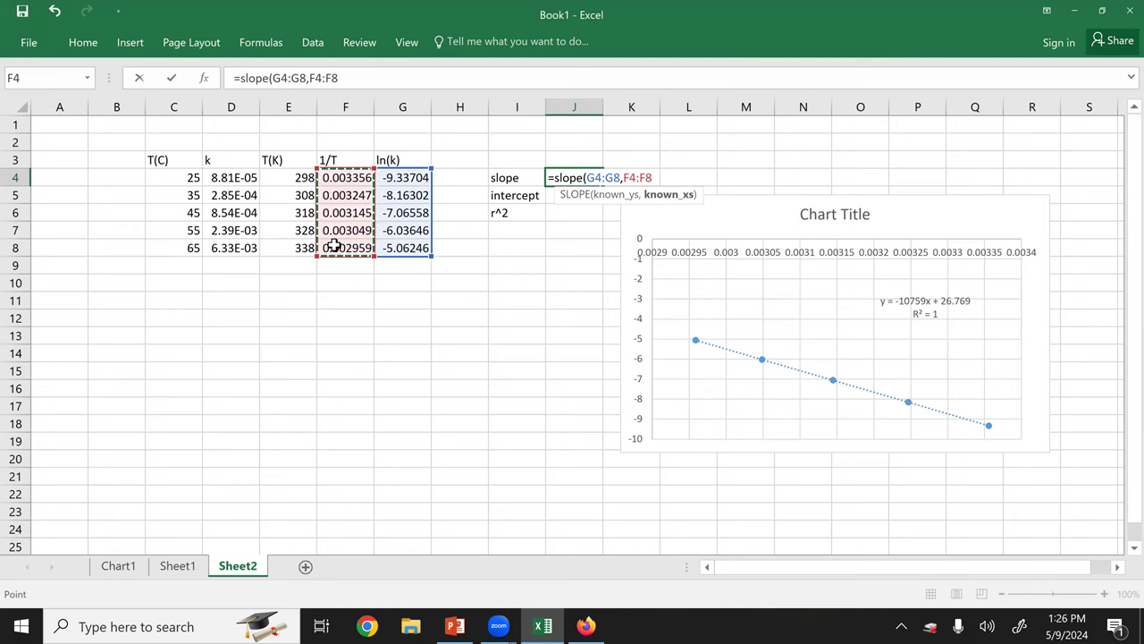
pyautogui.write(')')
pyautogui.press('Return')
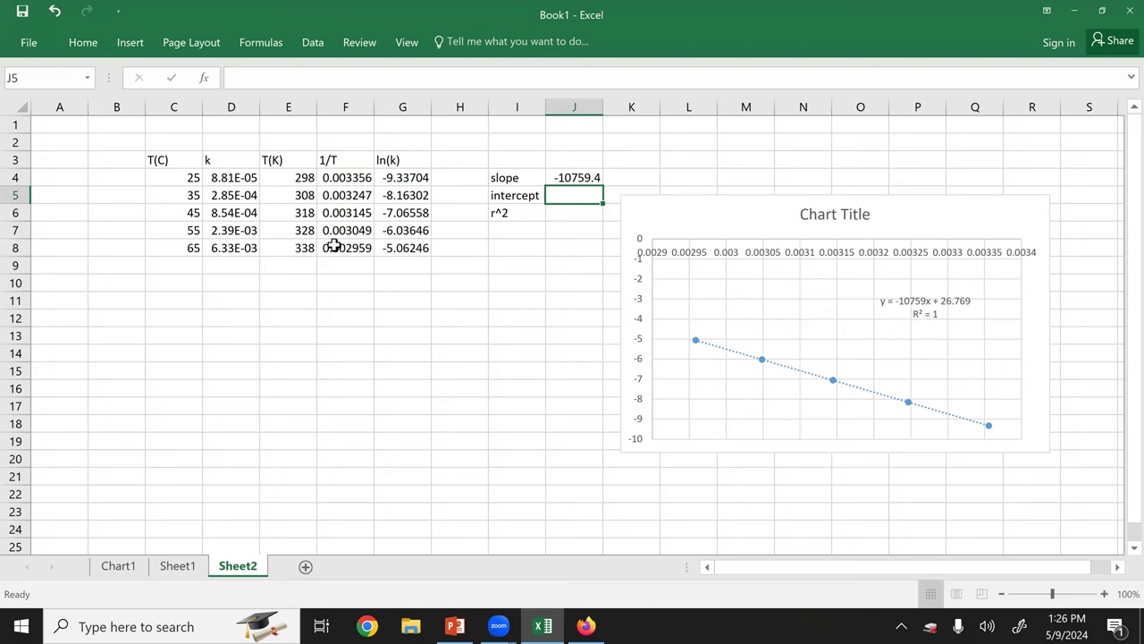
# Calculate the intercept in J5 with the INTERCEPT function, using ln(k) in G4:G8 and 1/T in F4:F8
pyautogui.write('=intercep')
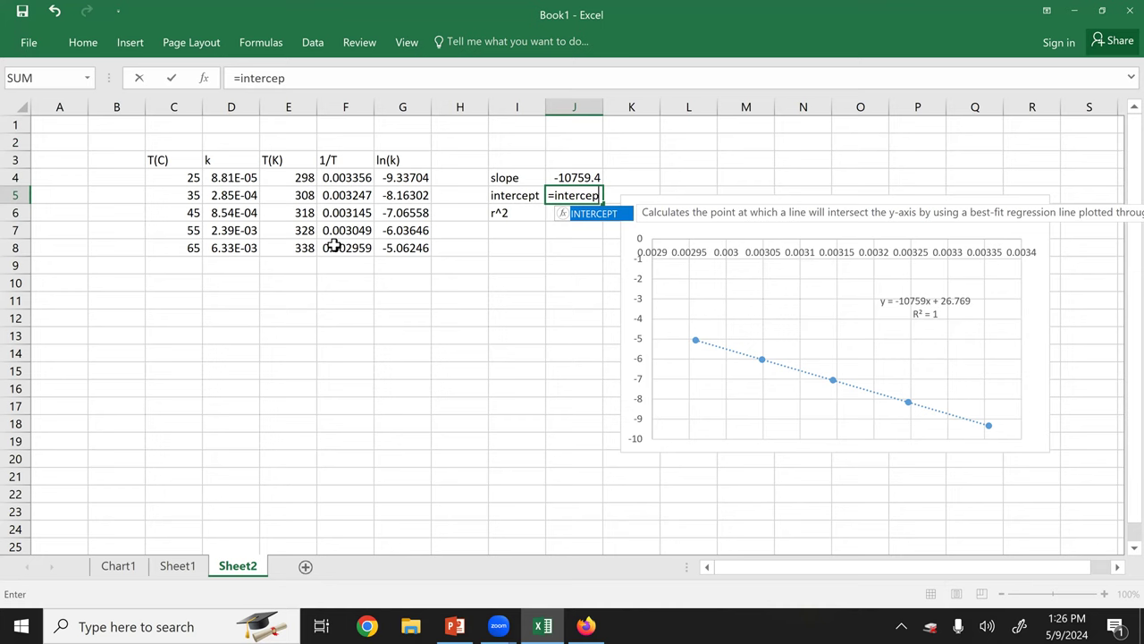
pyautogui.write('t(')
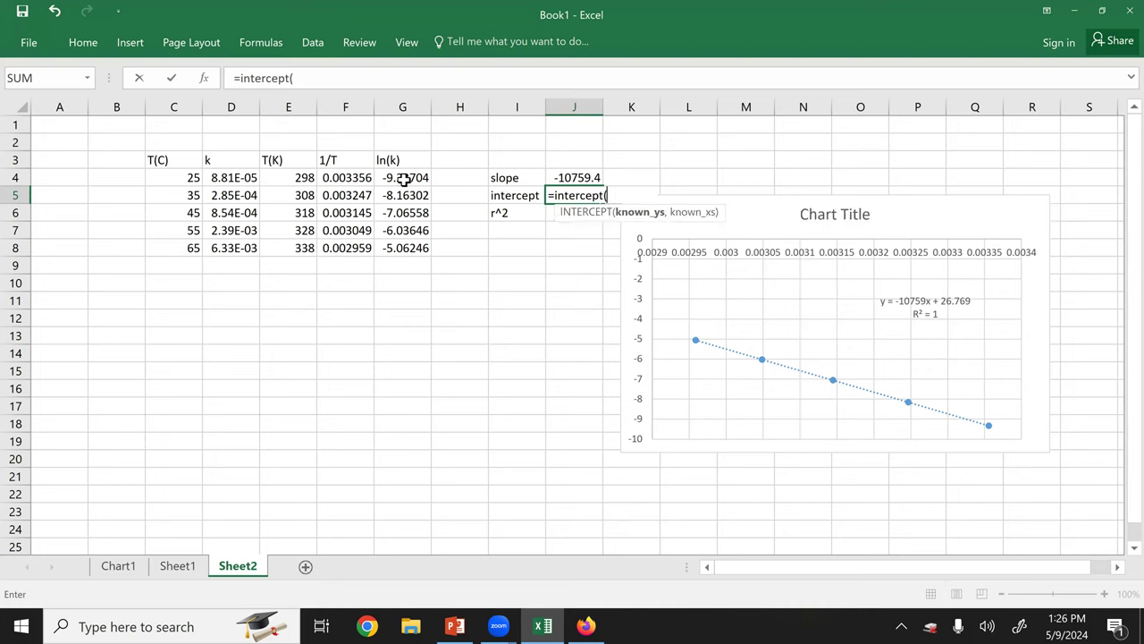
pyautogui.moveTo(393, 177); pyautogui.dragTo(408, 246)
pyautogui.write(',')
pyautogui.moveTo(350, 178); pyautogui.dragTo(344, 244)
pyautogui.write(')')
pyautogui.press('Return')
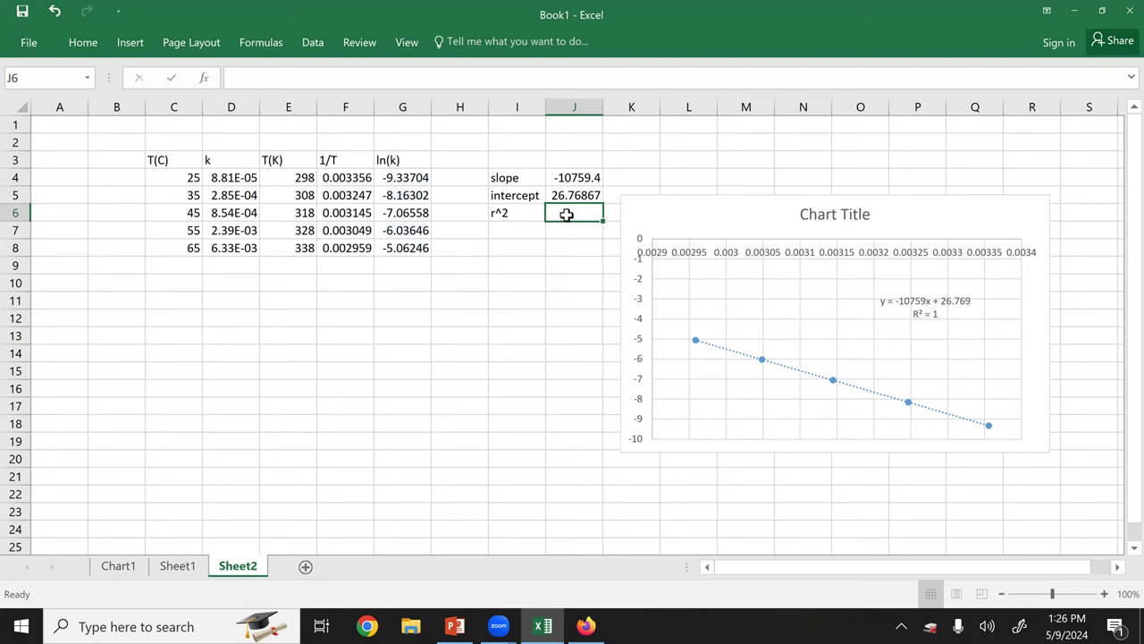
# Write the r^2 formula =rsq(G4:G8,F4:F8) in J6 from the ln(k) and 1/T data
pyautogui.write('=rsq')
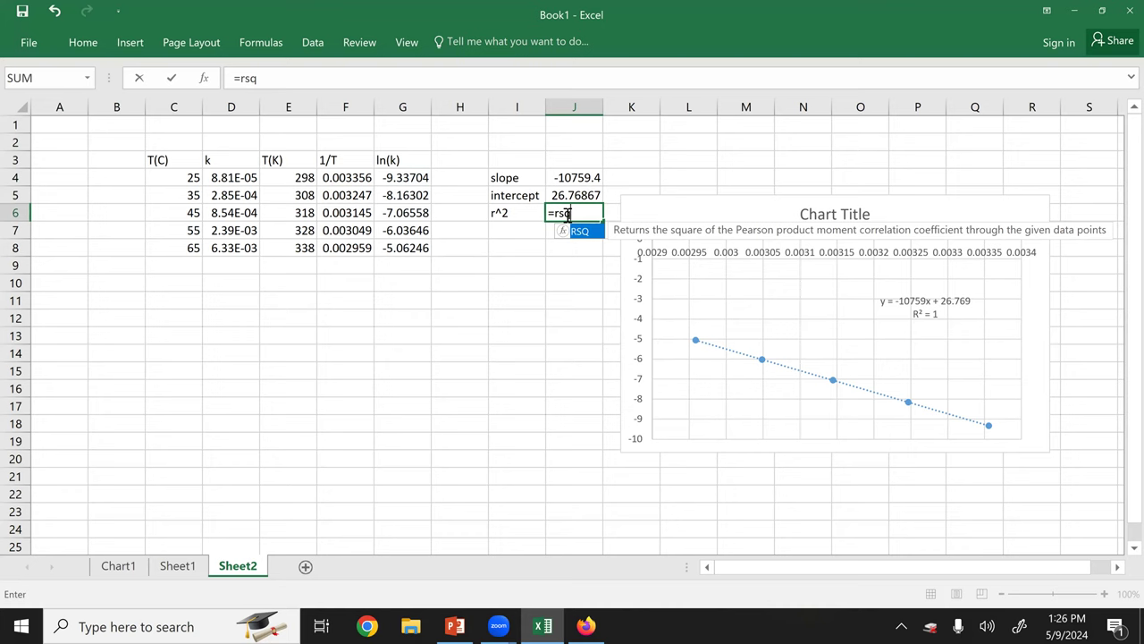
pyautogui.write('(')
pyautogui.click(419, 179)
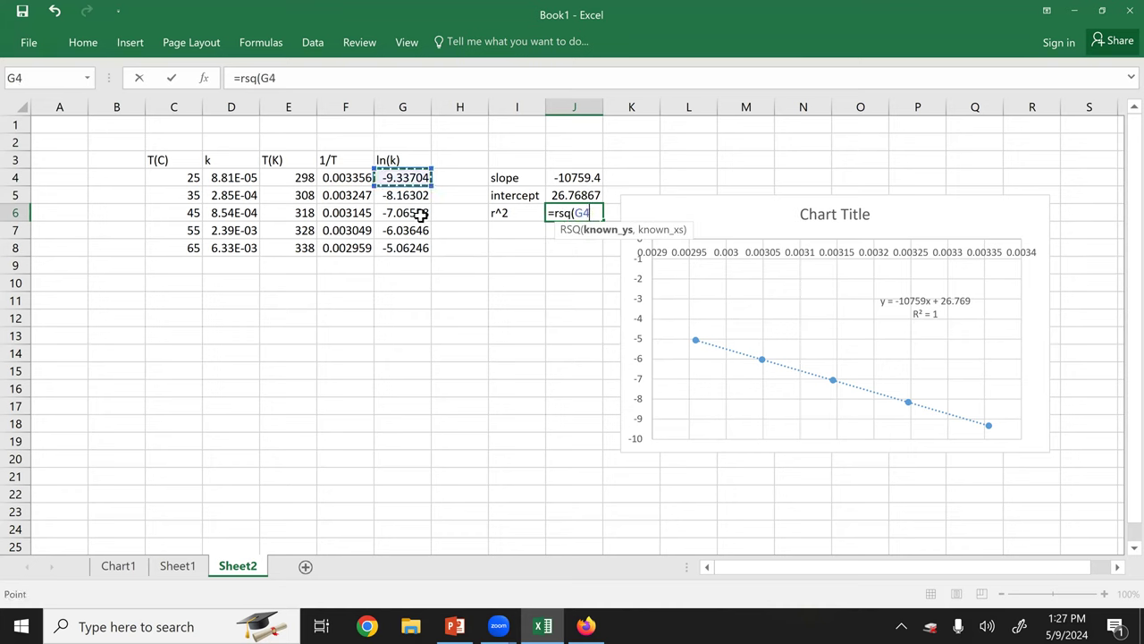
pyautogui.moveTo(420, 214); pyautogui.dragTo(416, 248)
pyautogui.write(',m')
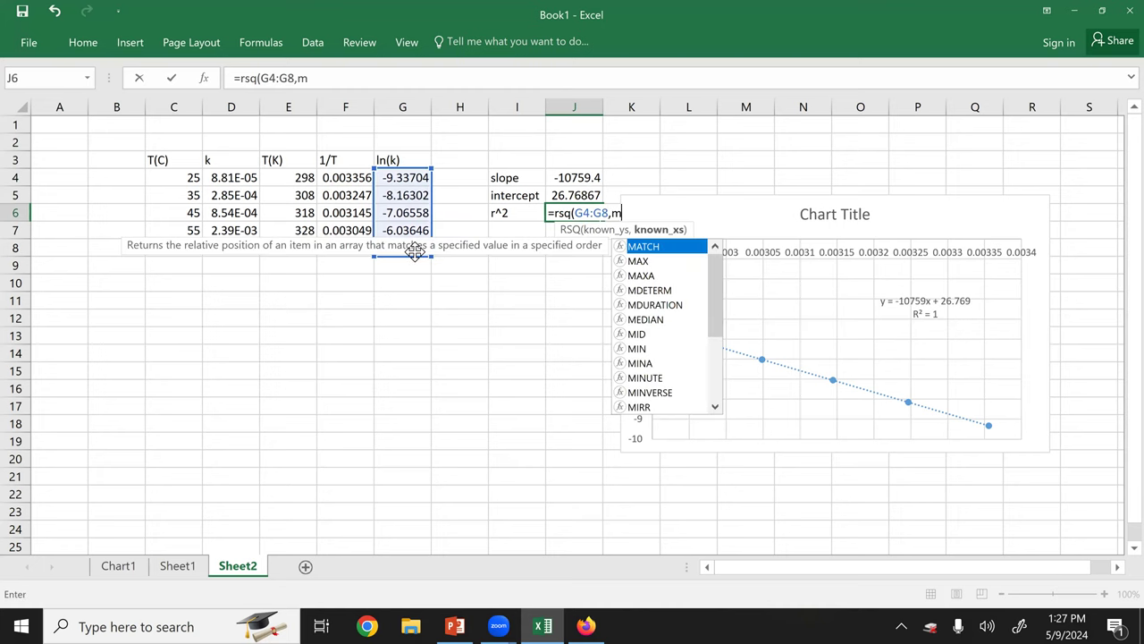
pyautogui.press('BackSpace')
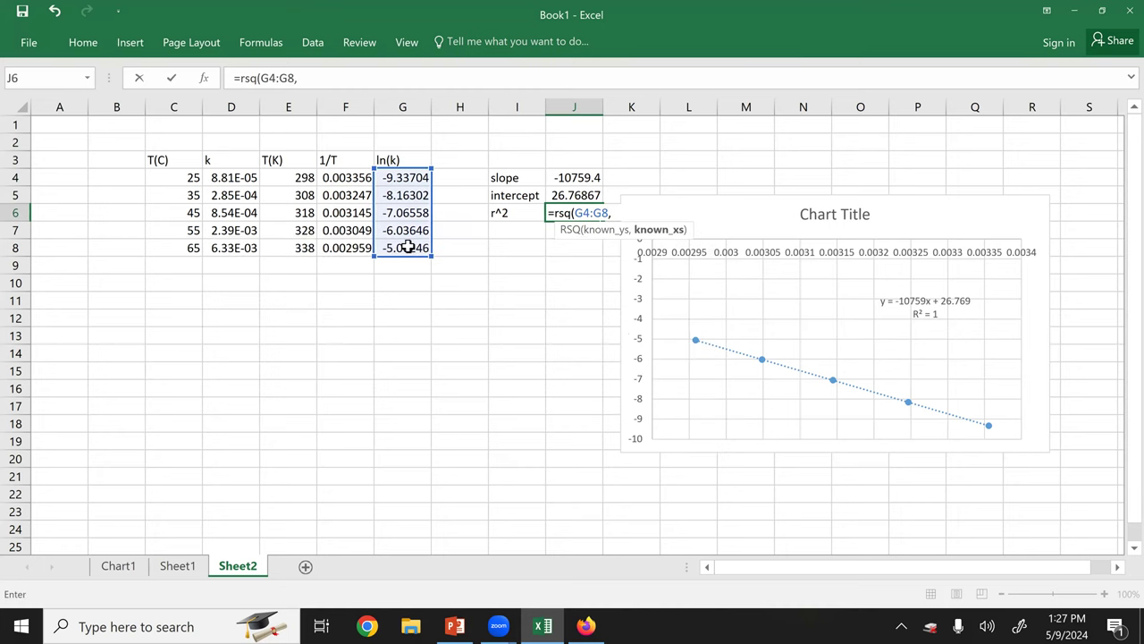
pyautogui.moveTo(357, 179); pyautogui.dragTo(360, 245)
pyautogui.write(')')
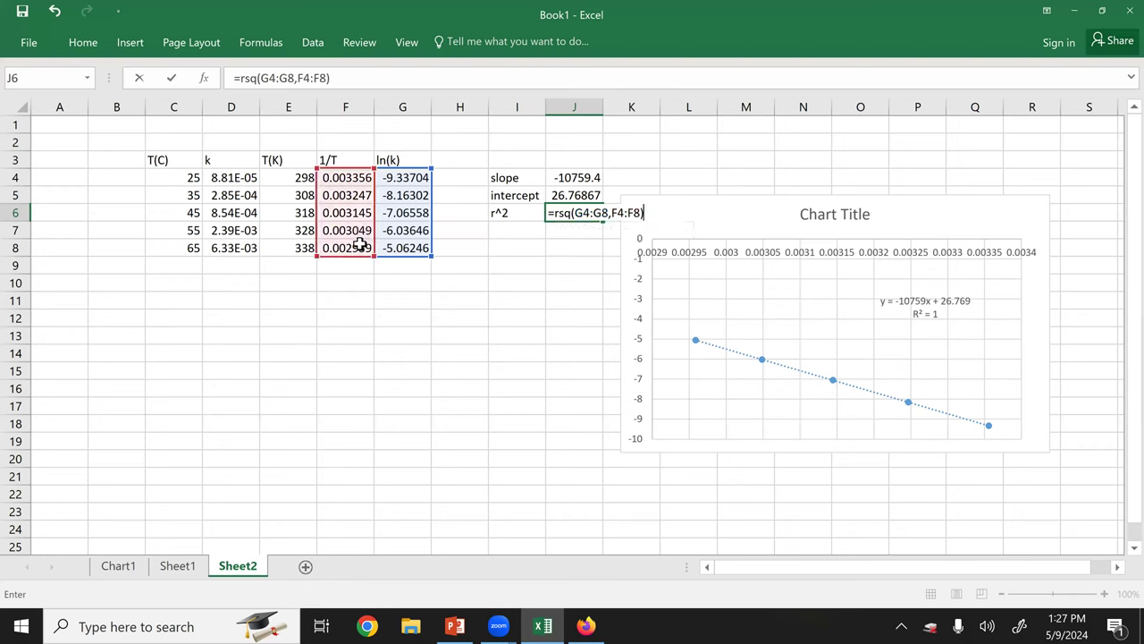